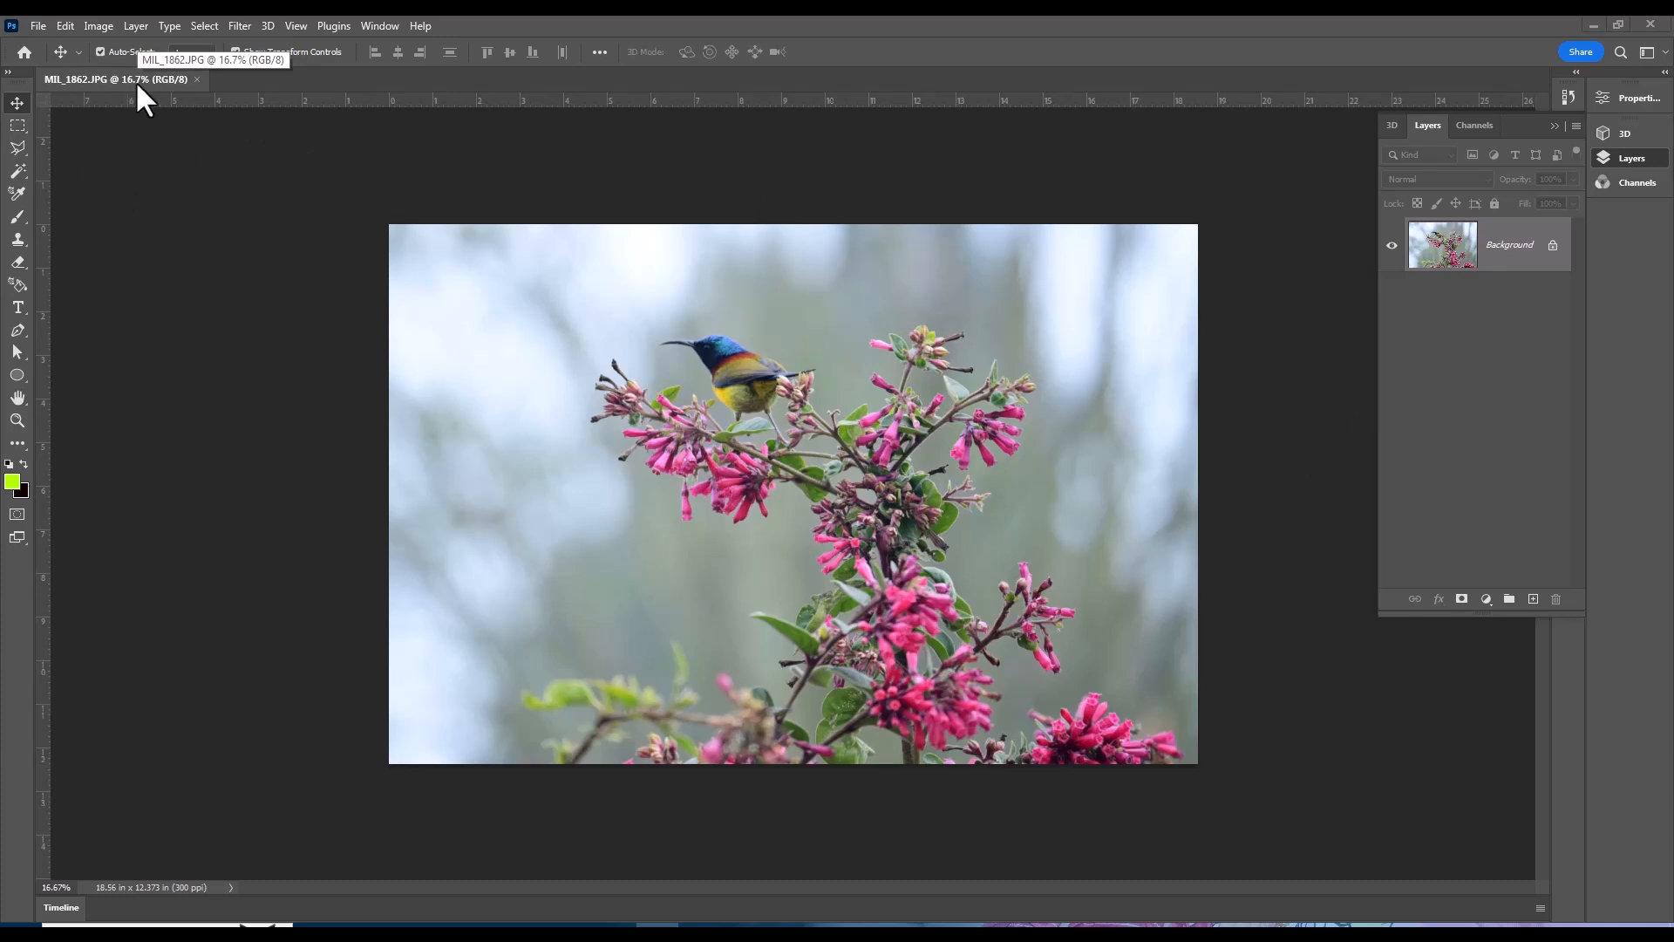
Close the open image and browse to the A1 folder on Local Disk (E:) for opening a file
click(197, 79)
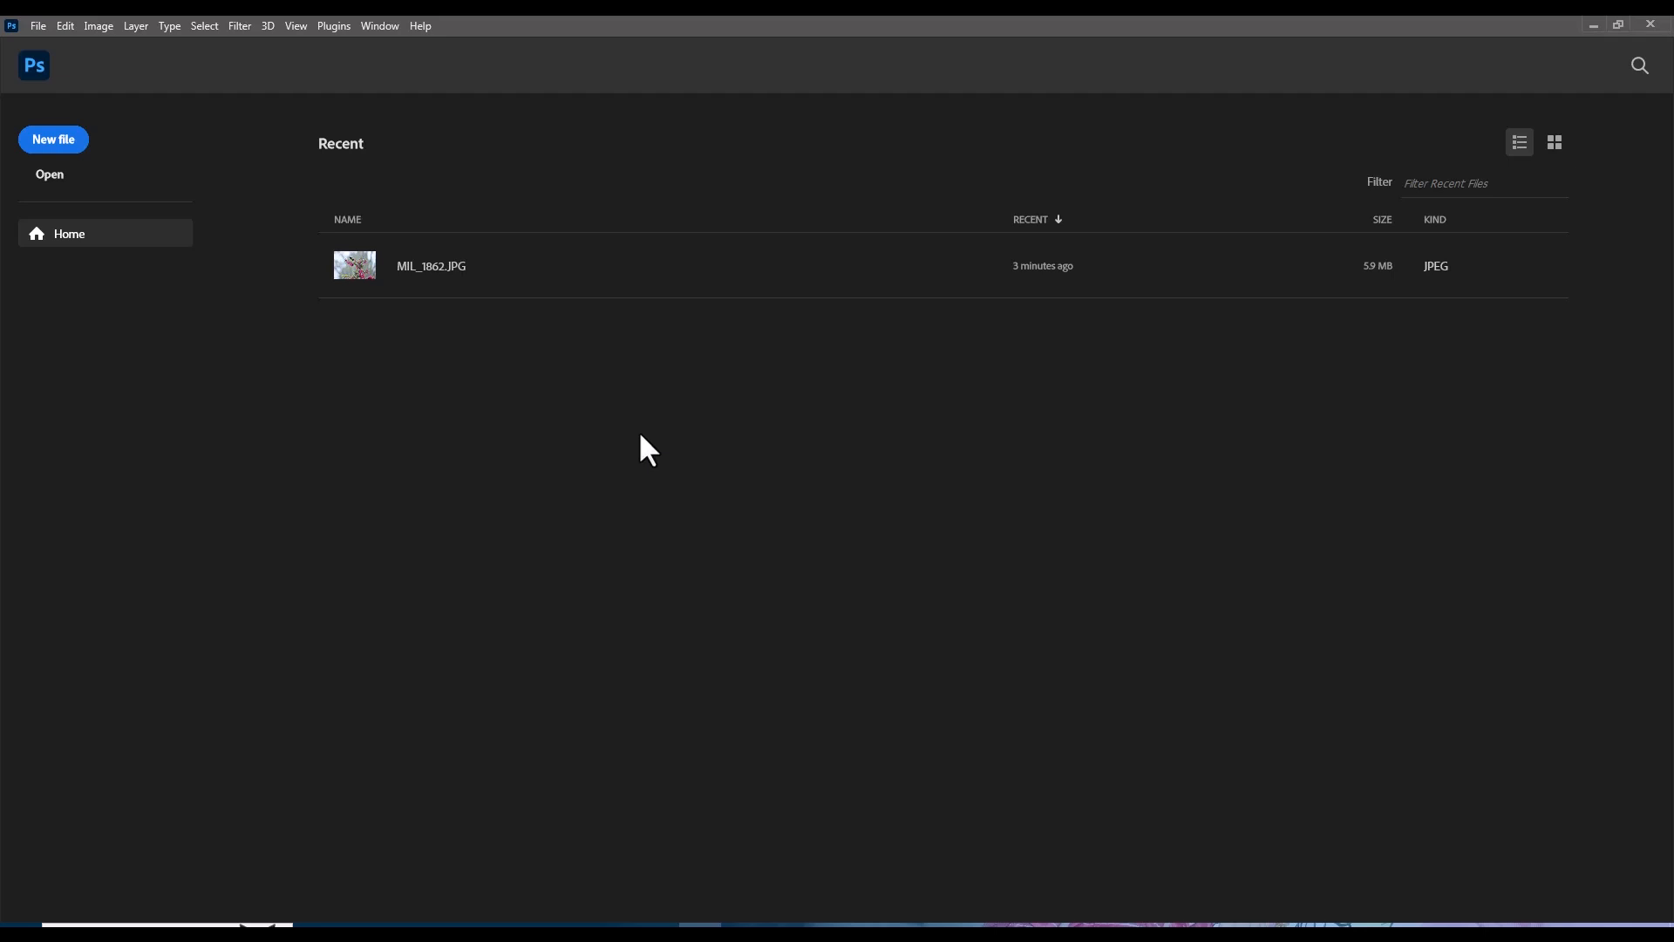
click(39, 25)
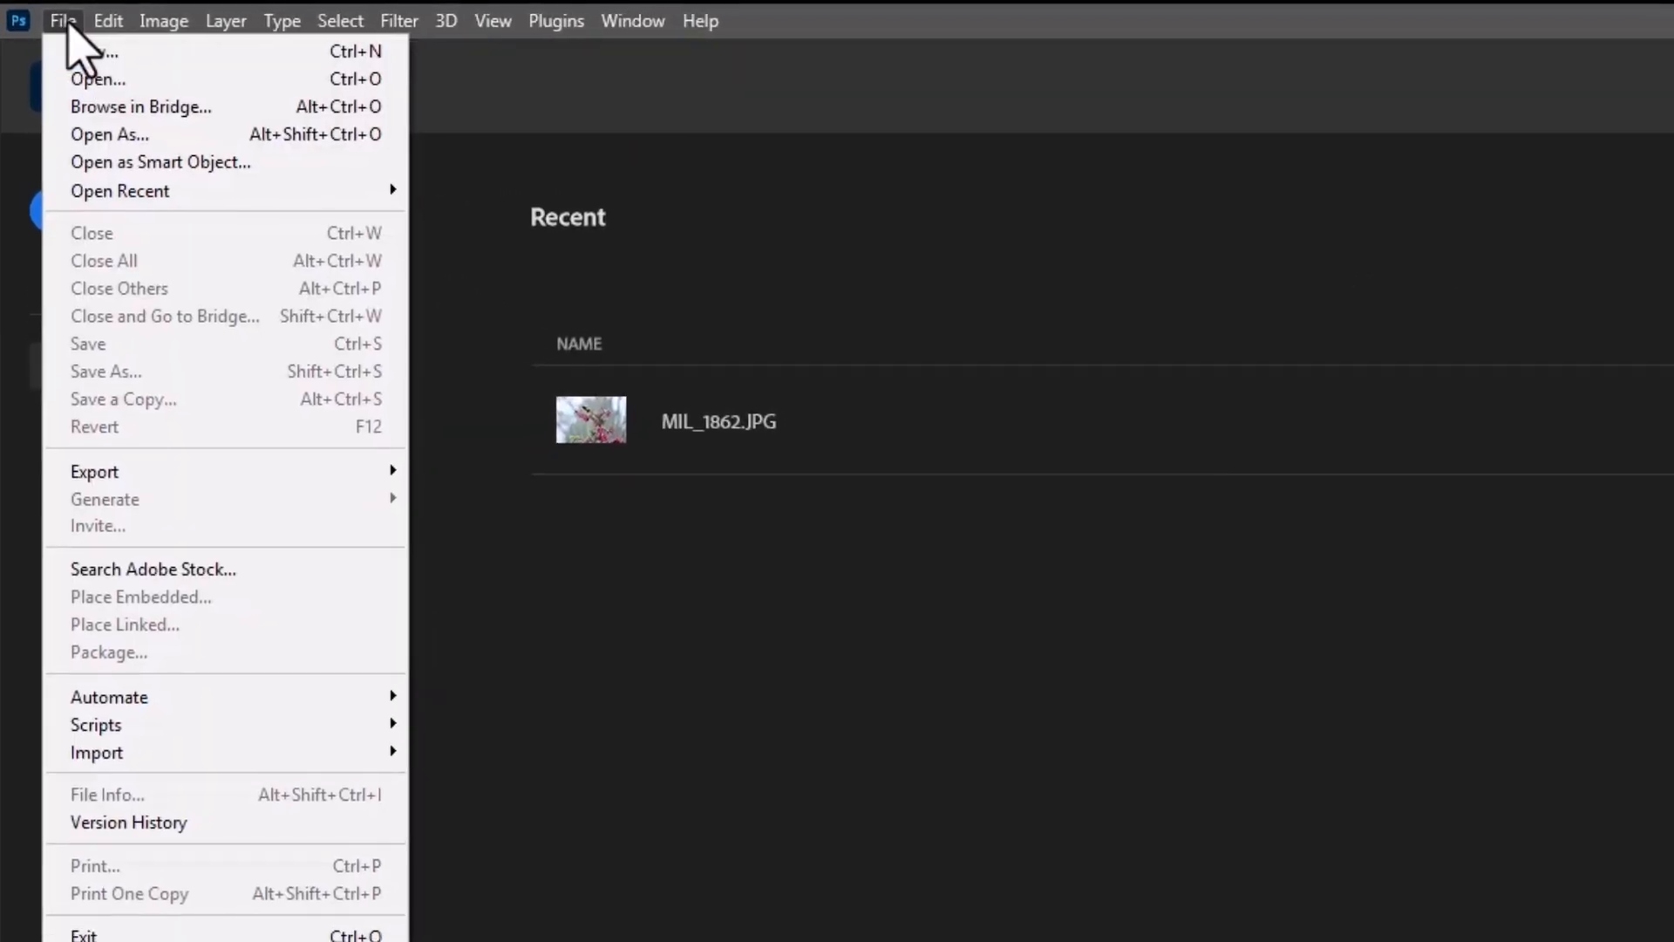
click(97, 79)
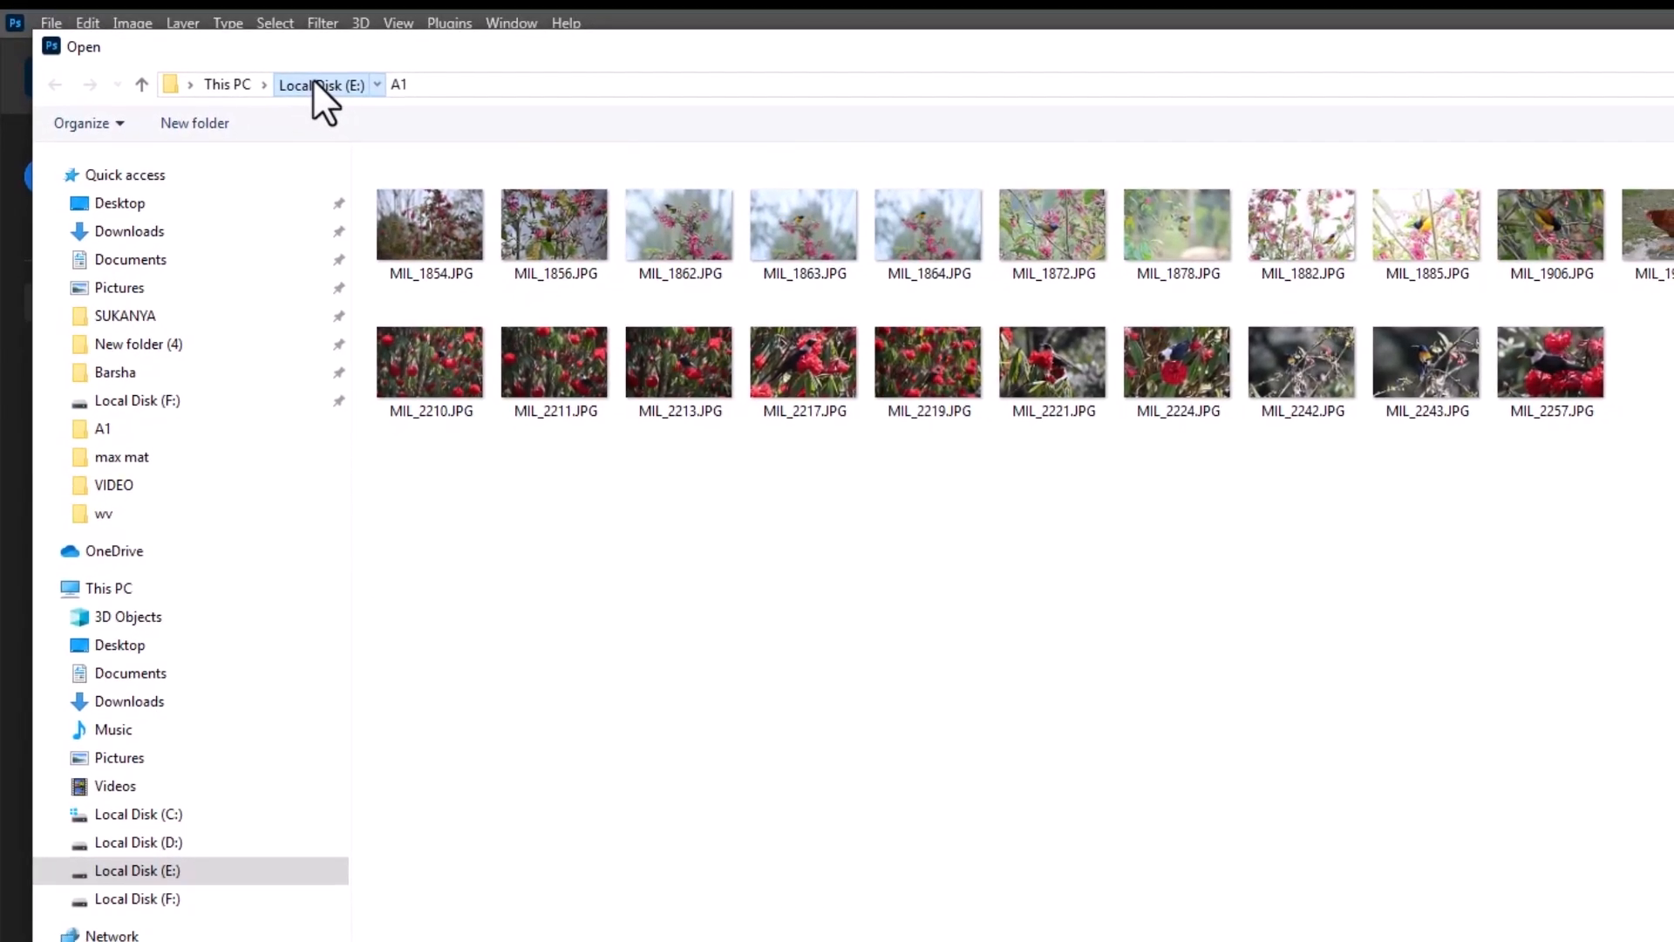
click(313, 85)
click(394, 241)
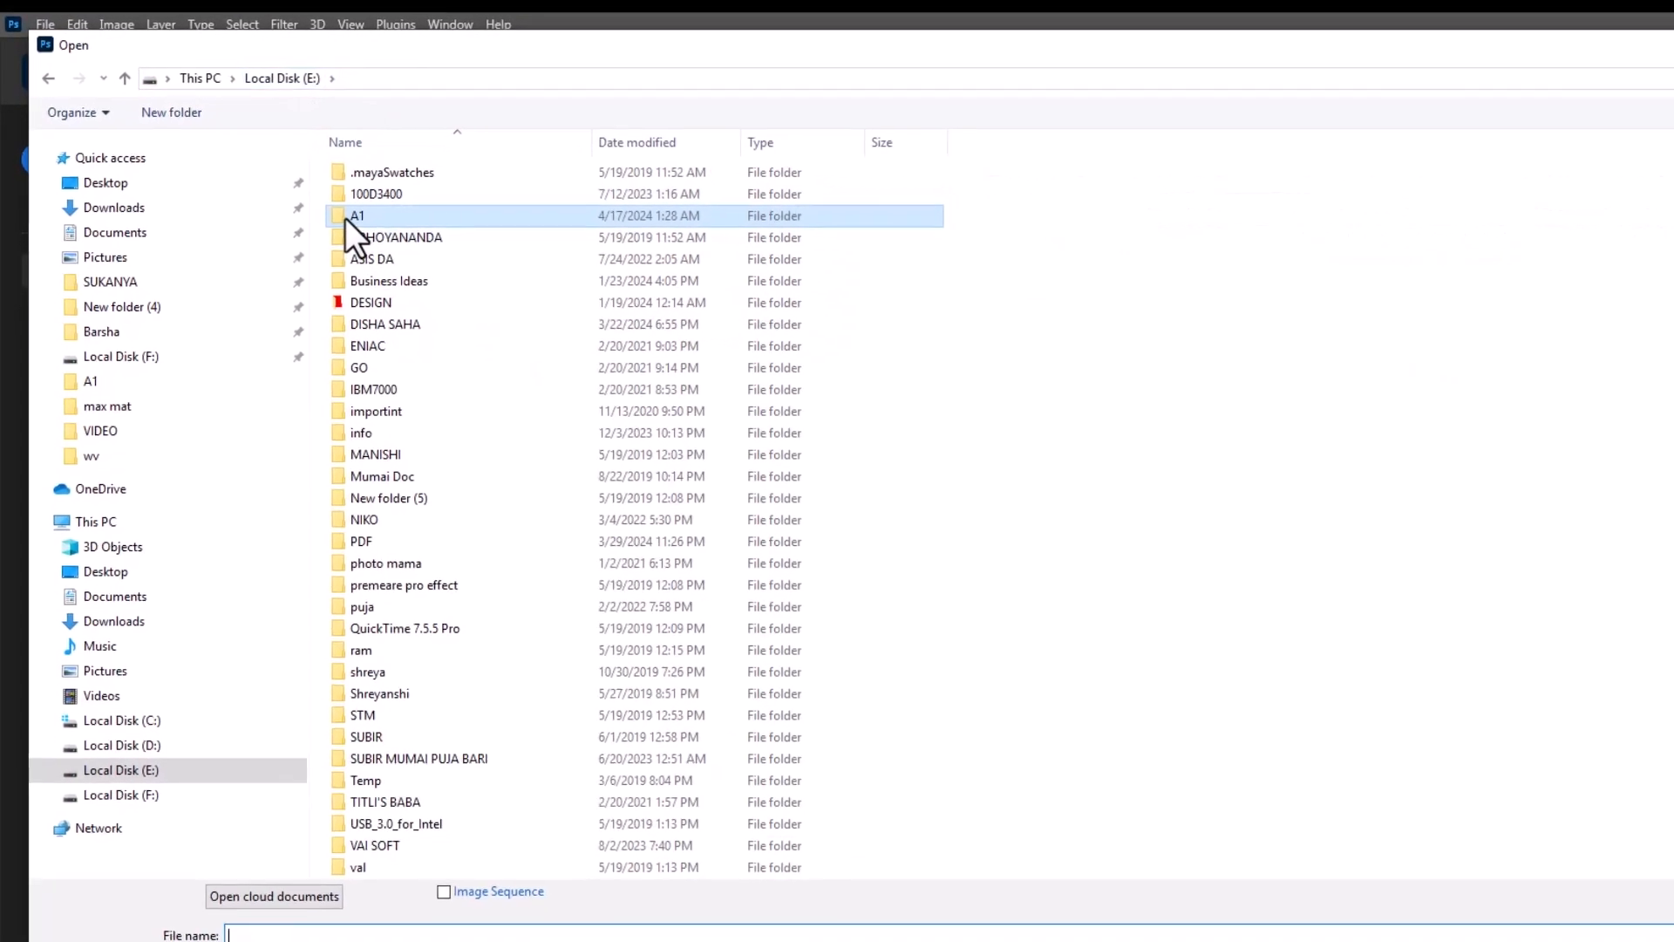
double_click(347, 217)
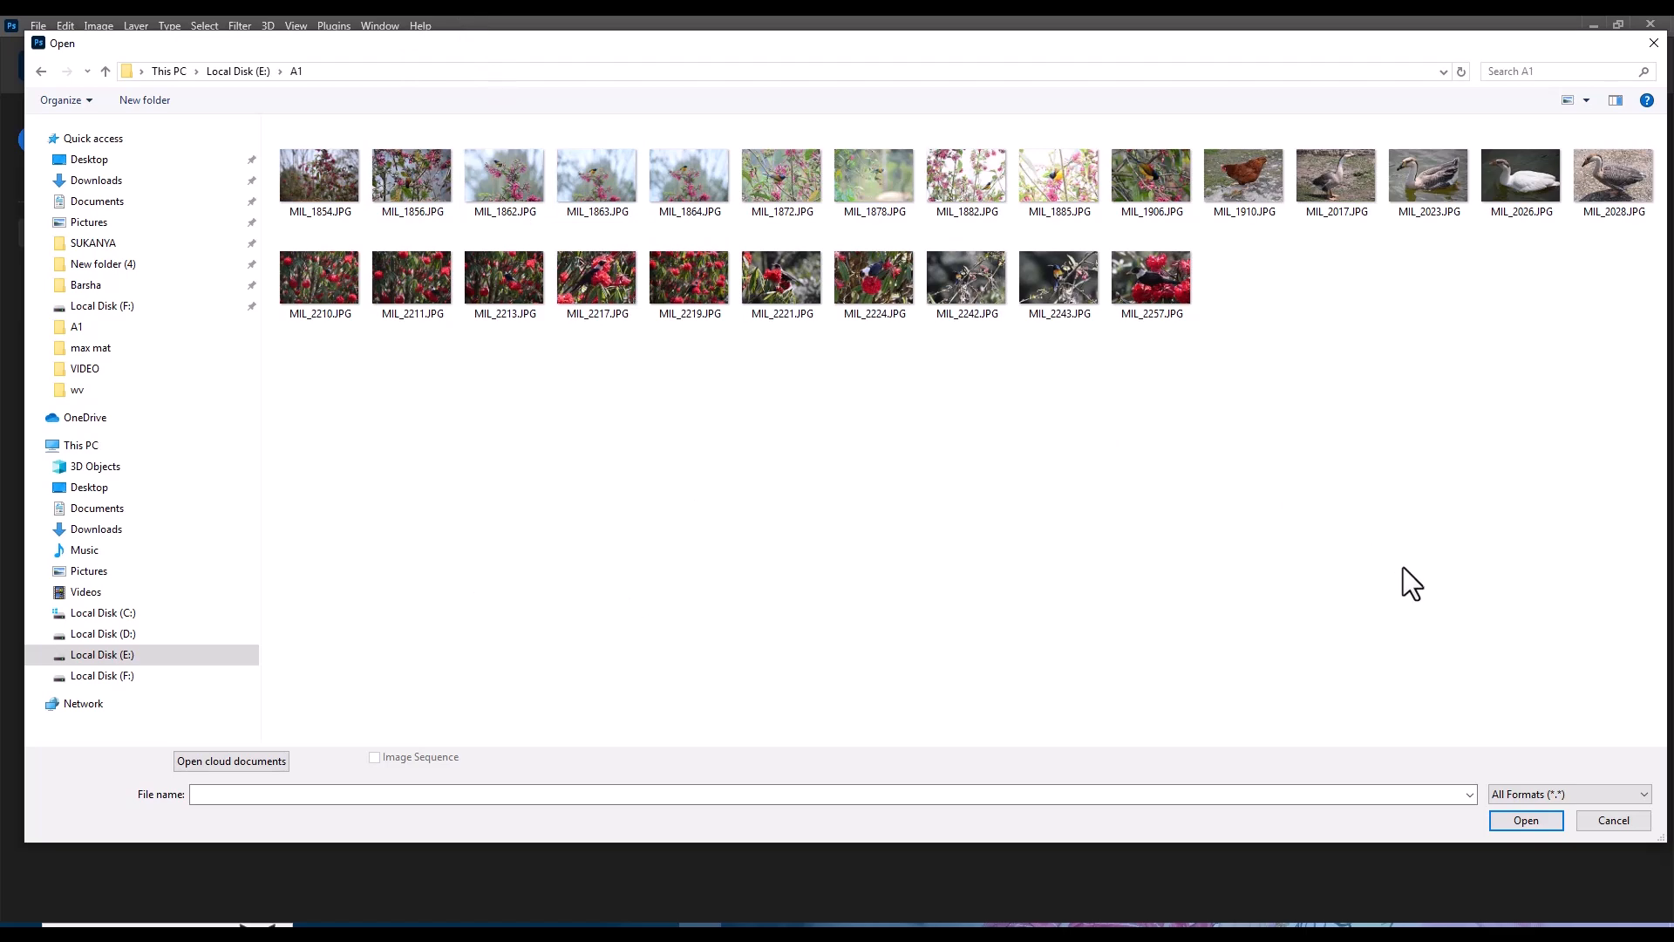
Select all the photos in the A1 folder and check their combined file count and size in Properties
key(ctrl+a)
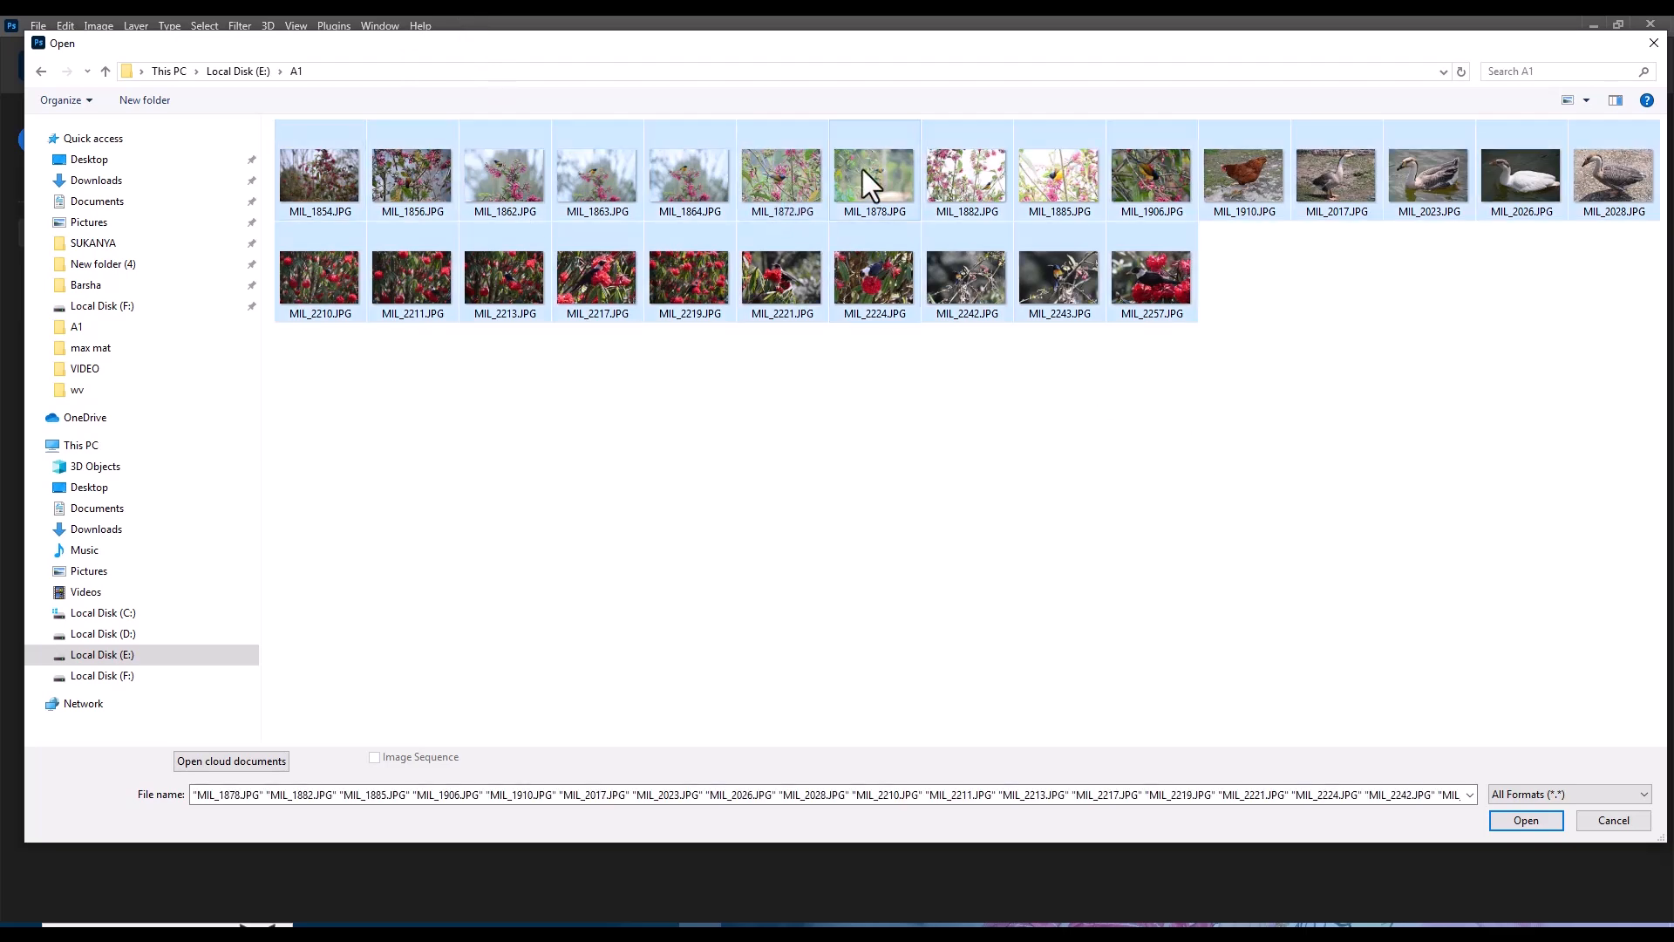
right_click(862, 169)
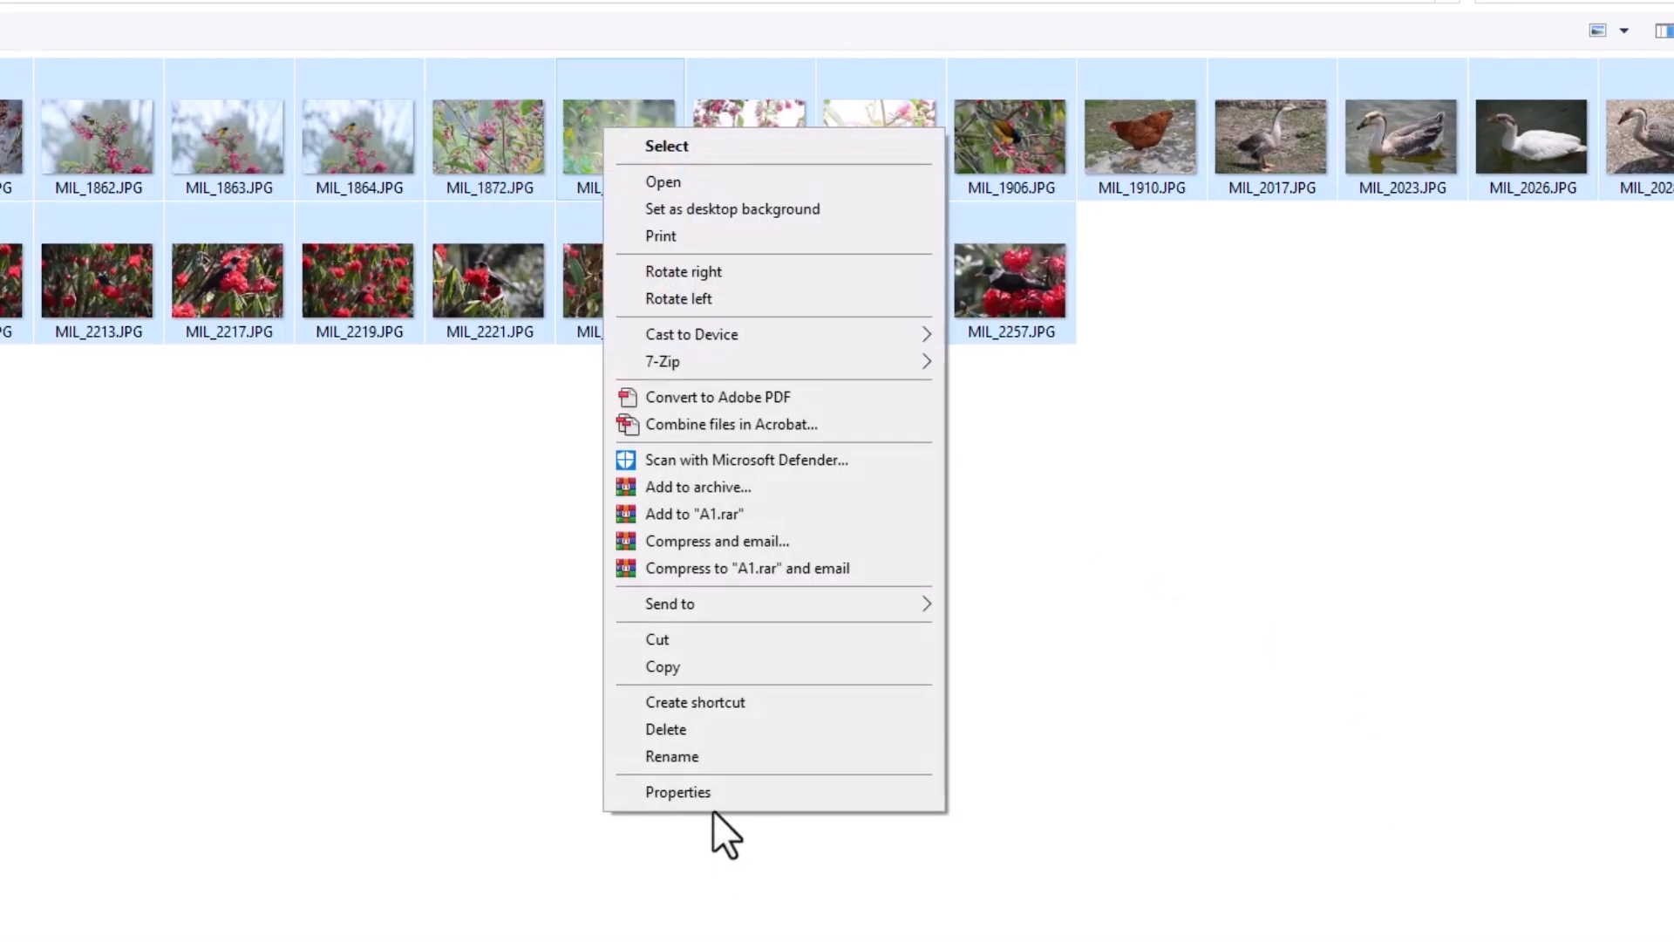
click(709, 792)
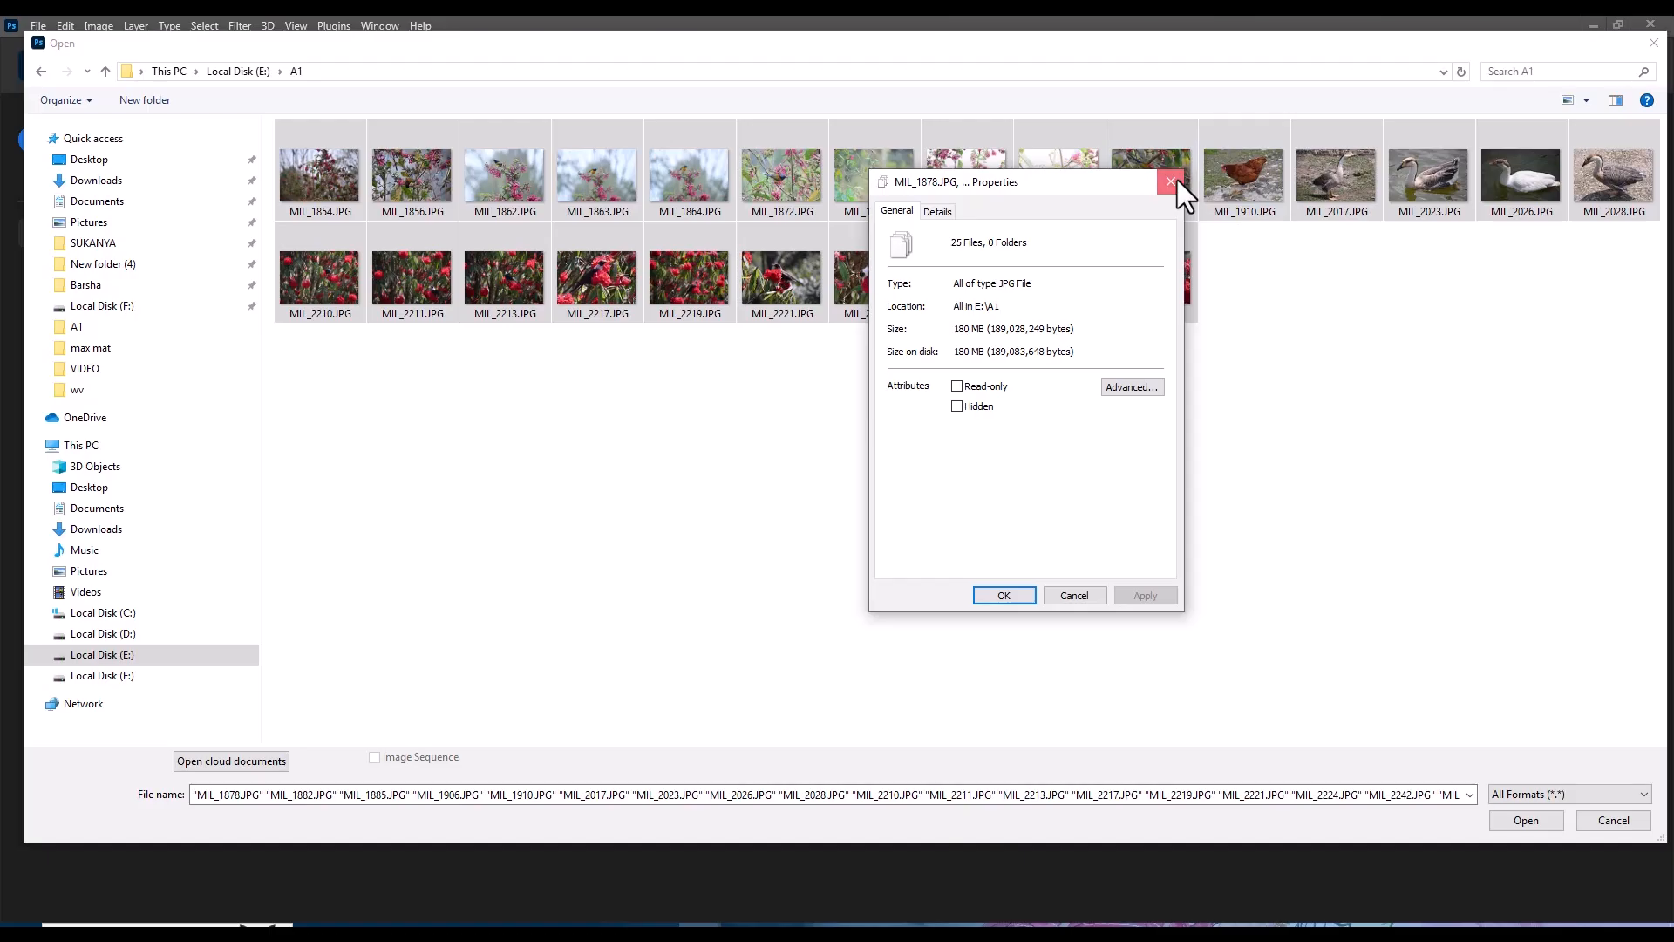
click(1038, 145)
click(991, 505)
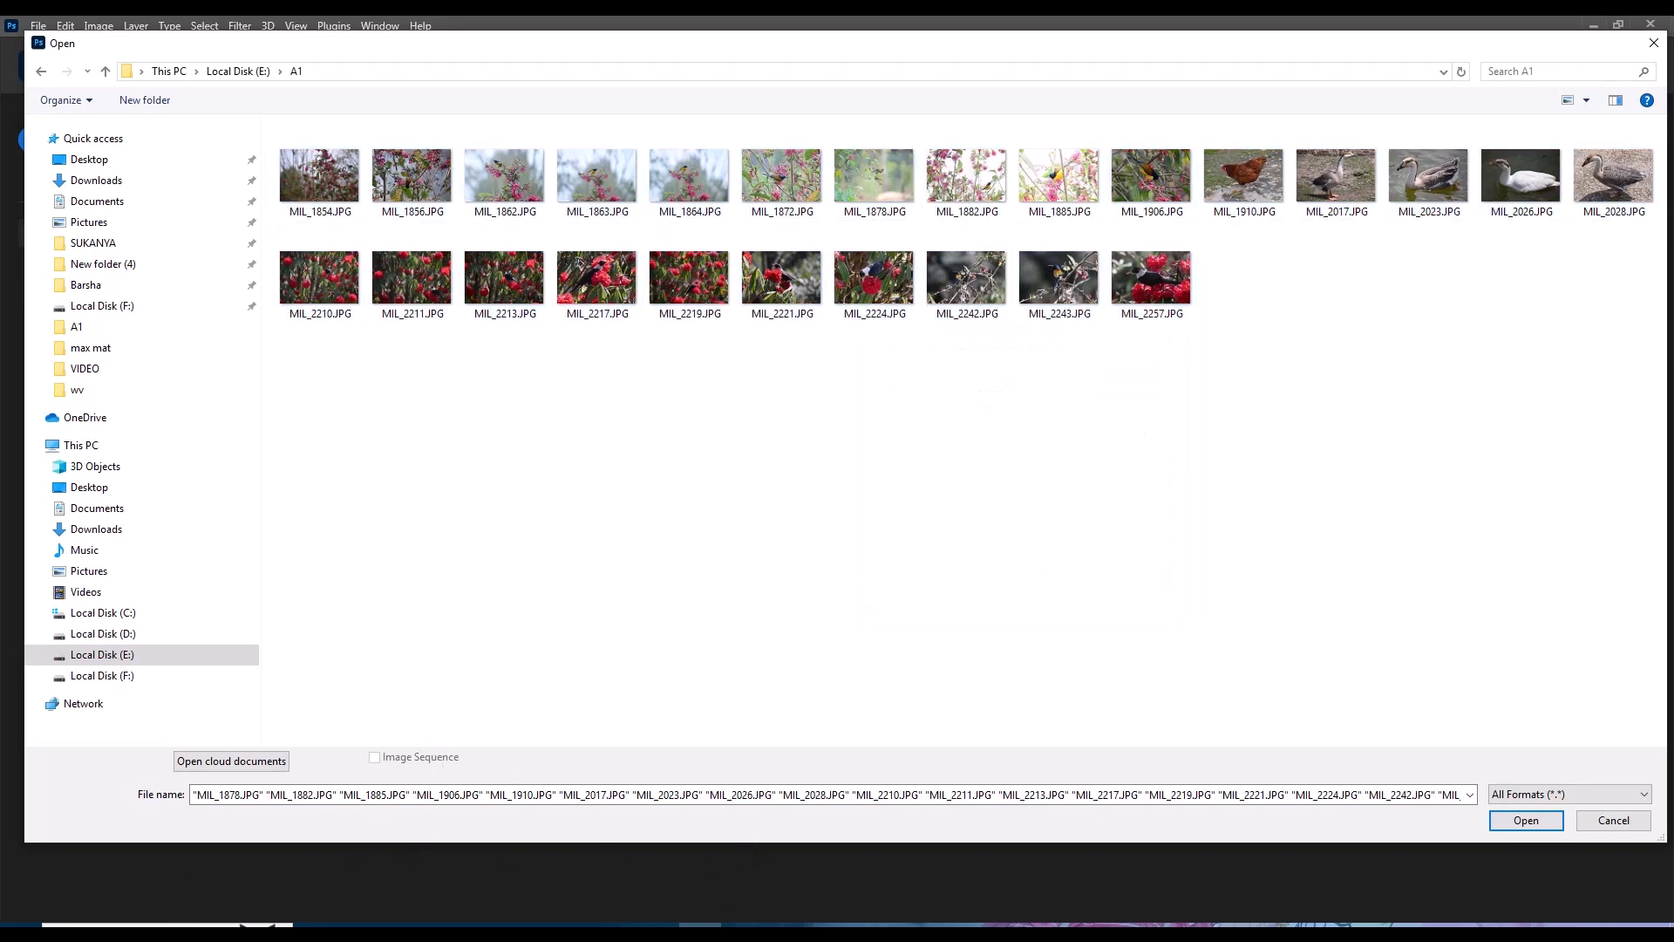
Switch to File Explorer, open the A1 folder on drive E: and show its photos in Details view to check the individual file sizes
key(Return)
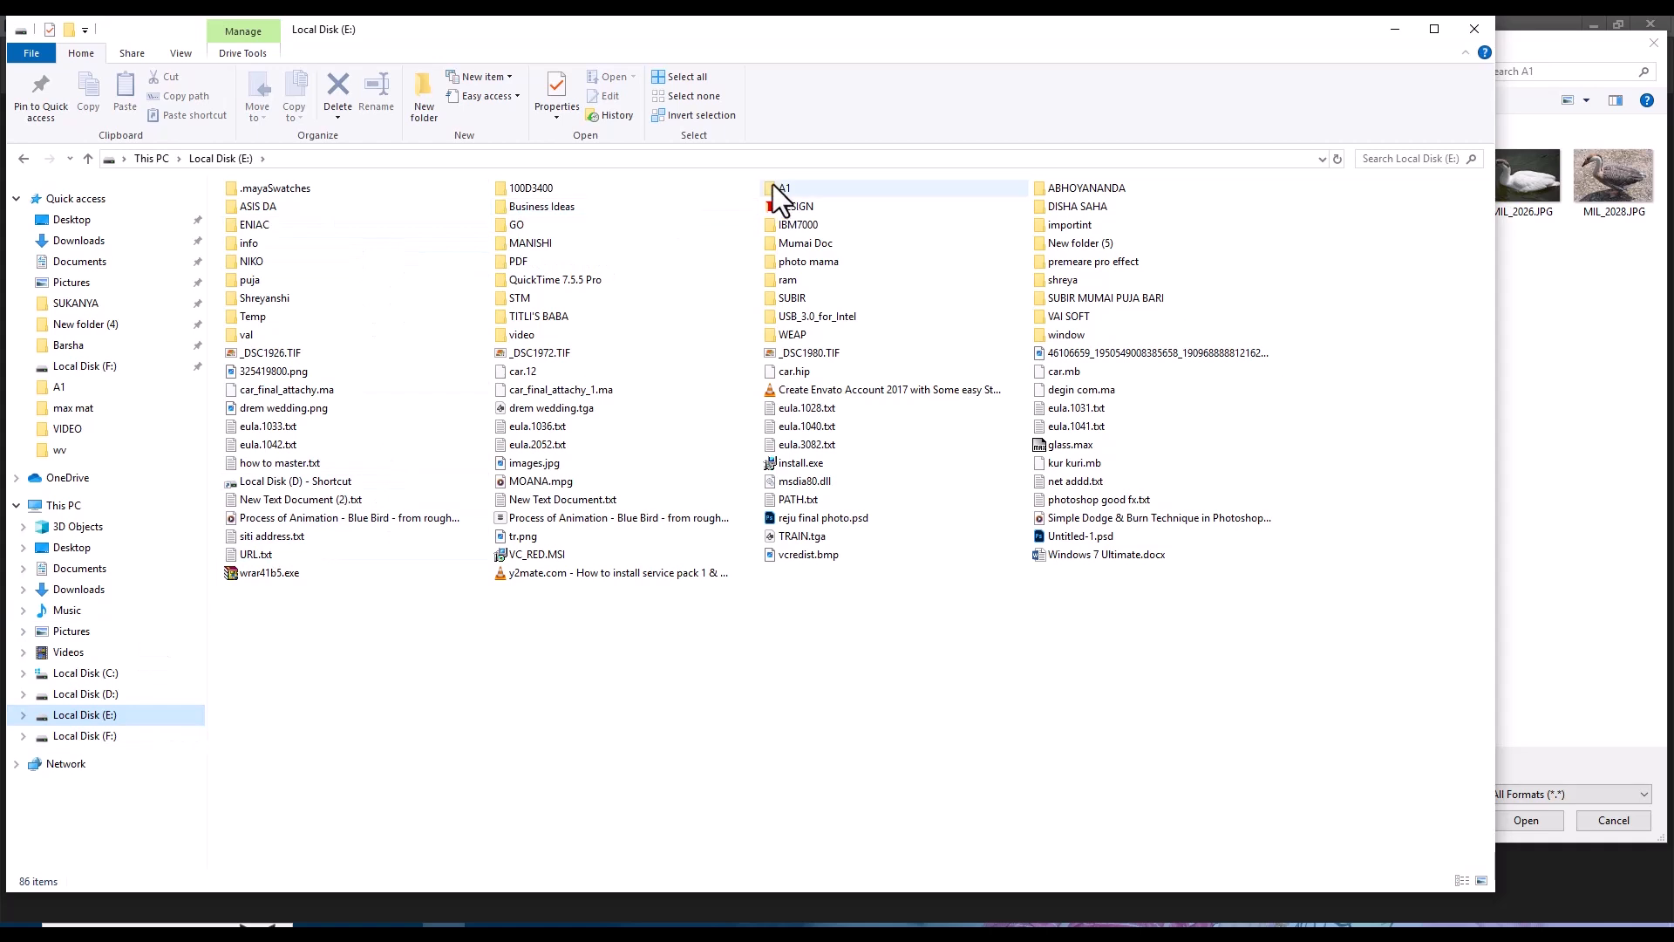
double_click(773, 185)
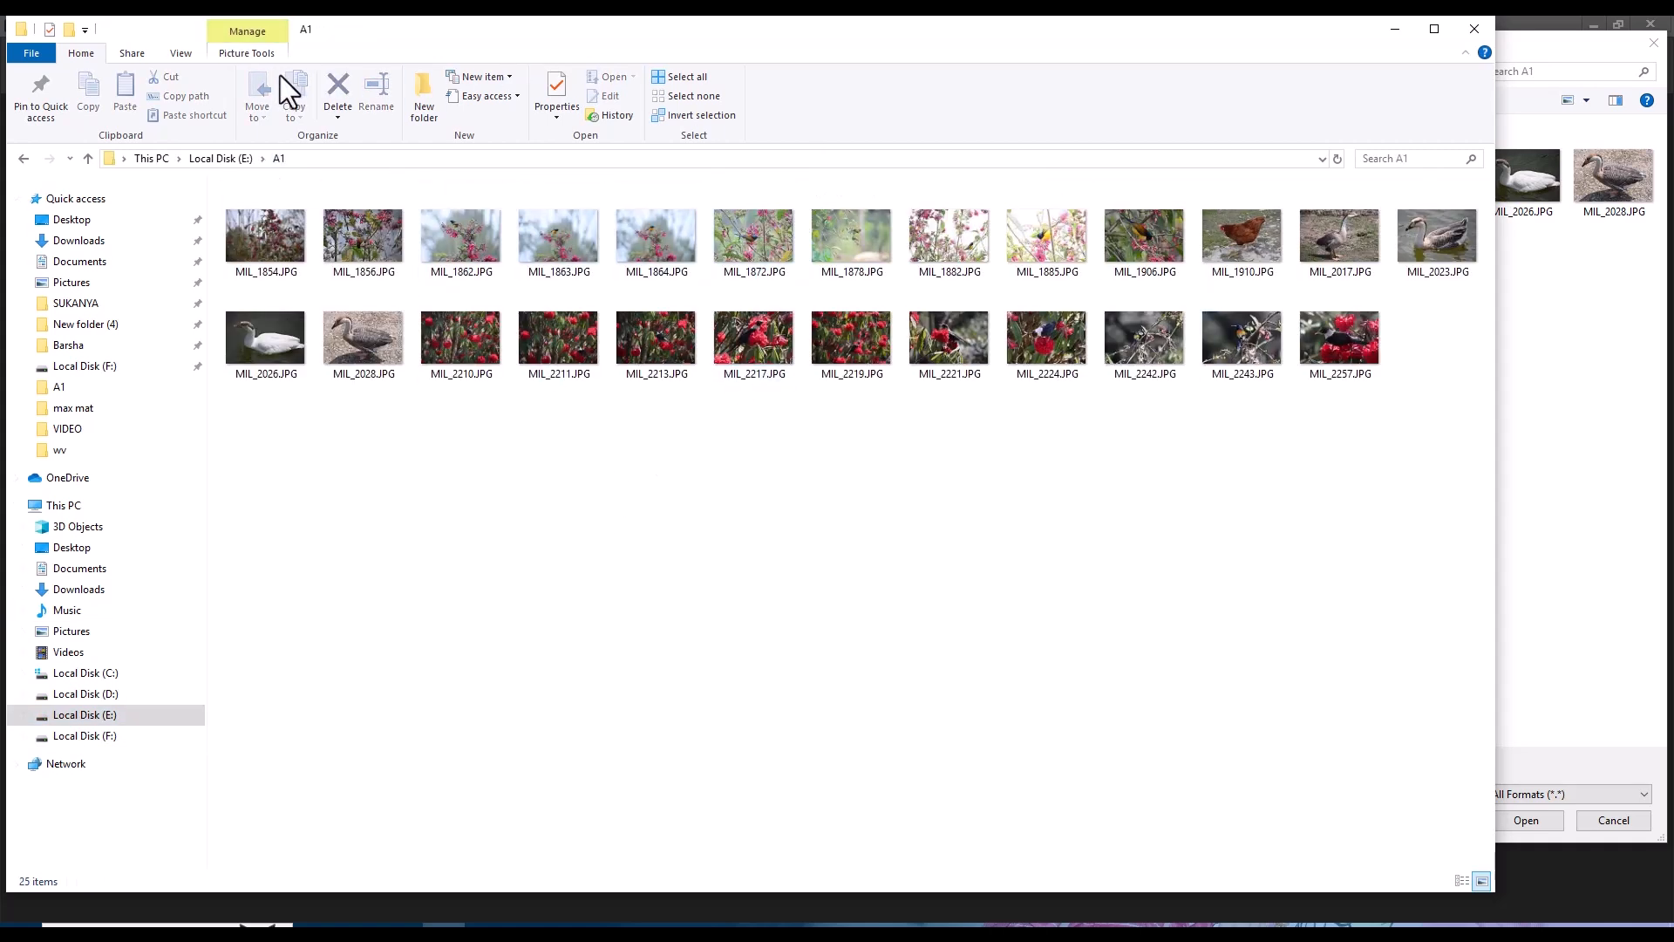
click(180, 53)
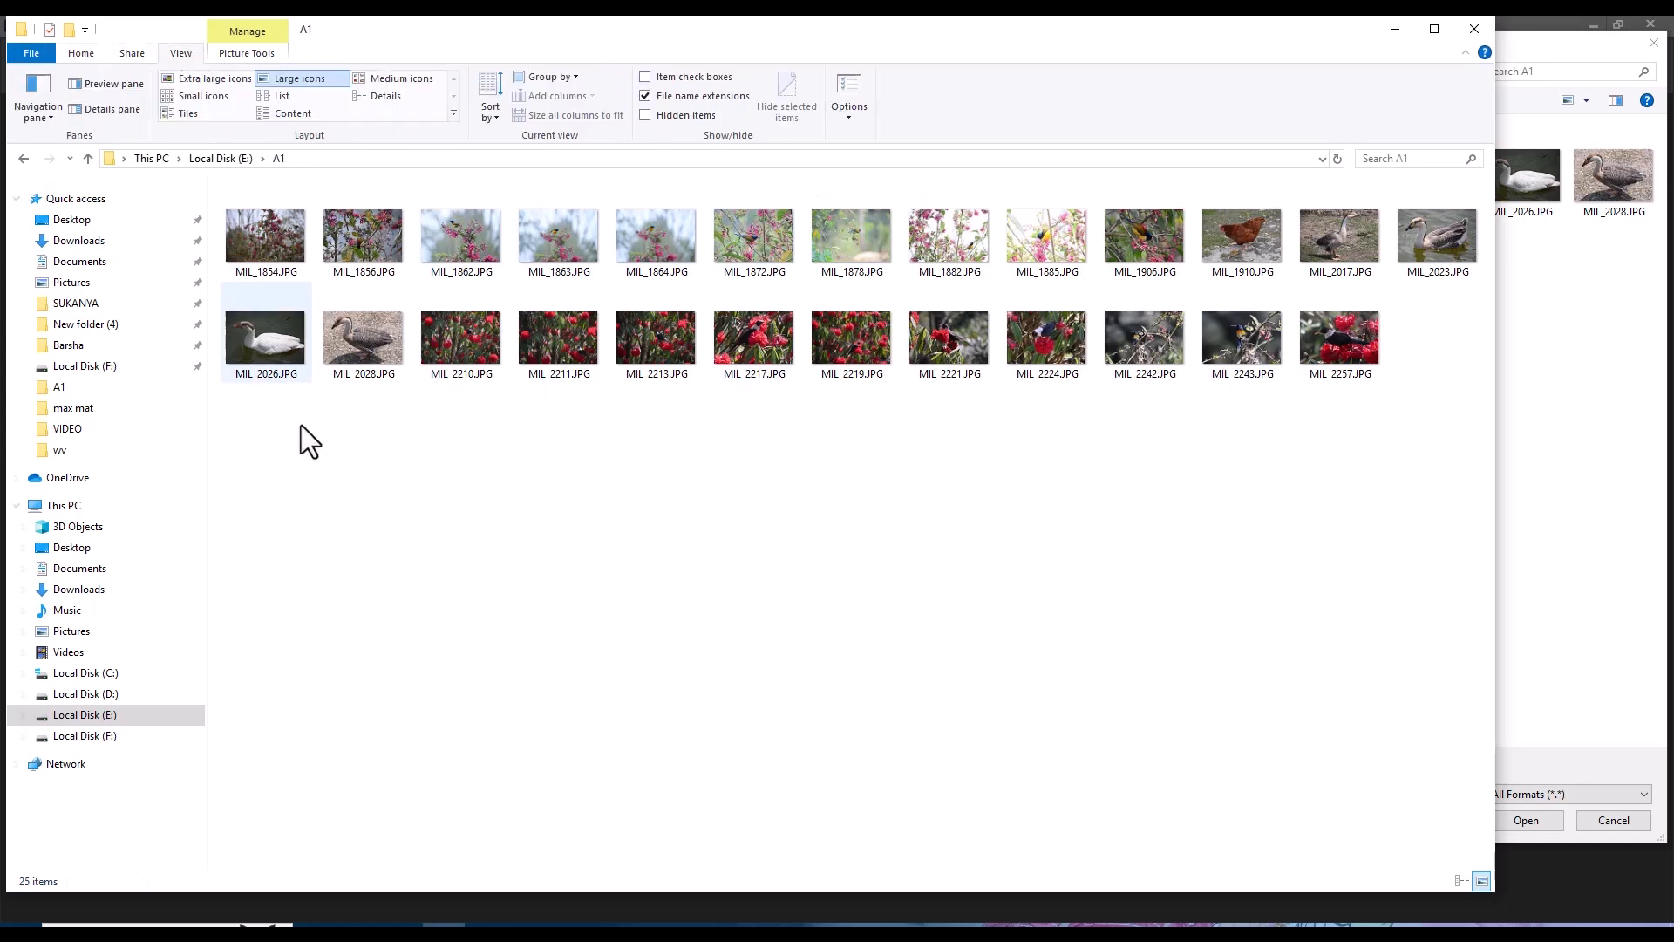
click(394, 96)
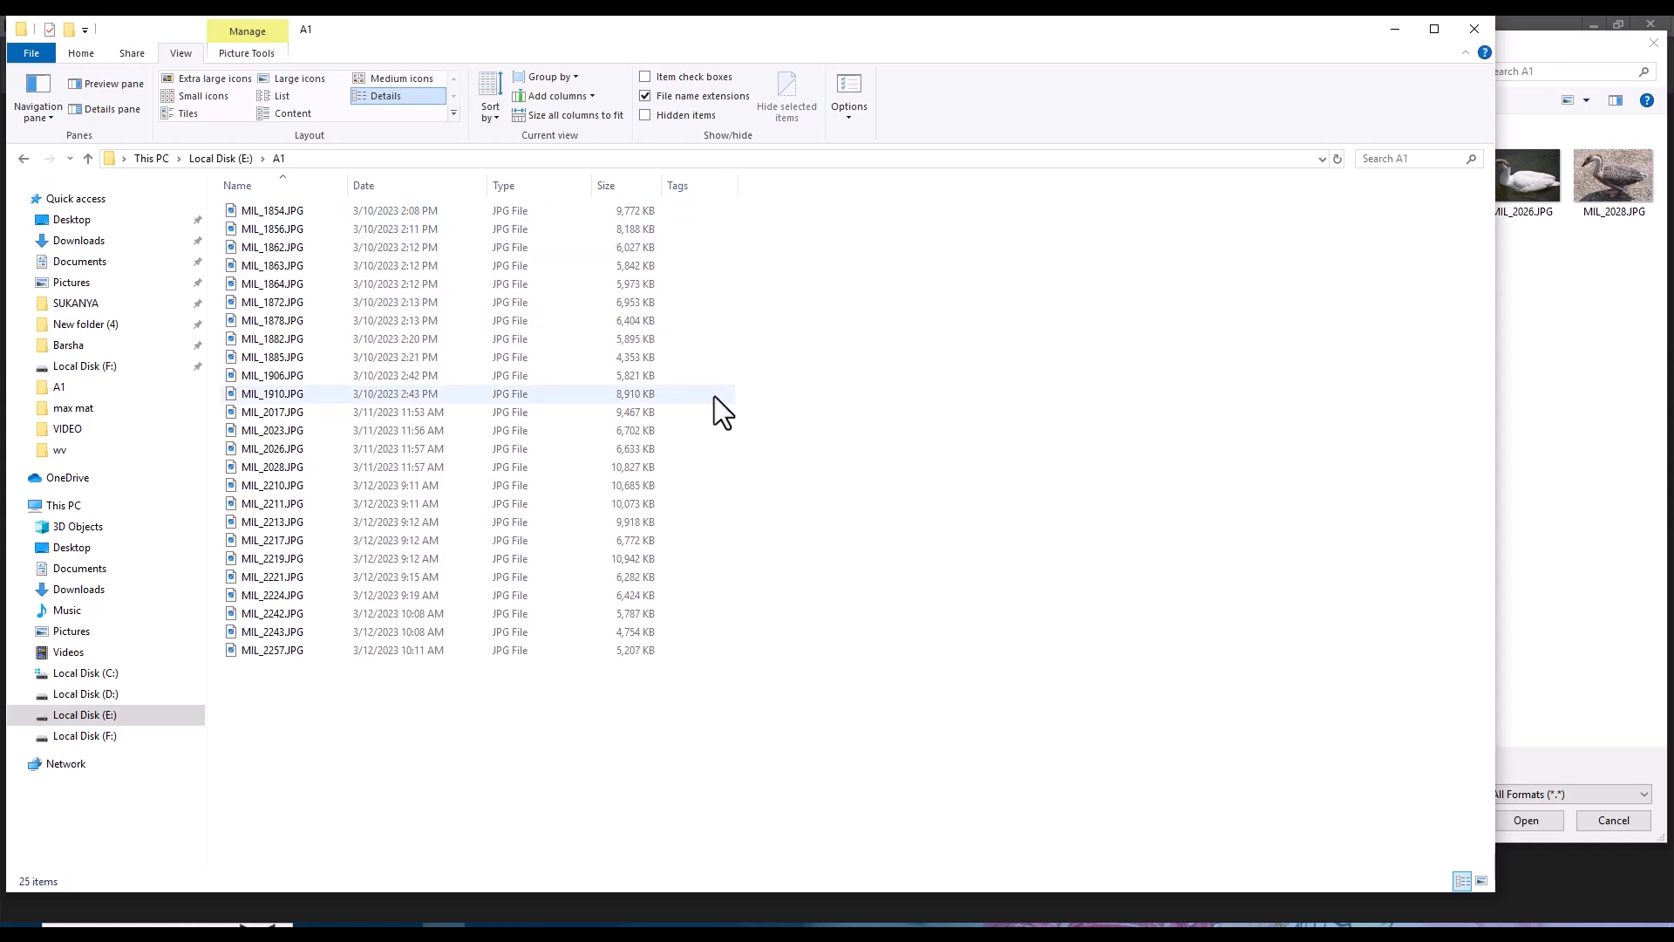
Return the A1 folder to Large icons view, look over the photos, and close the File Explorer window
click(280, 80)
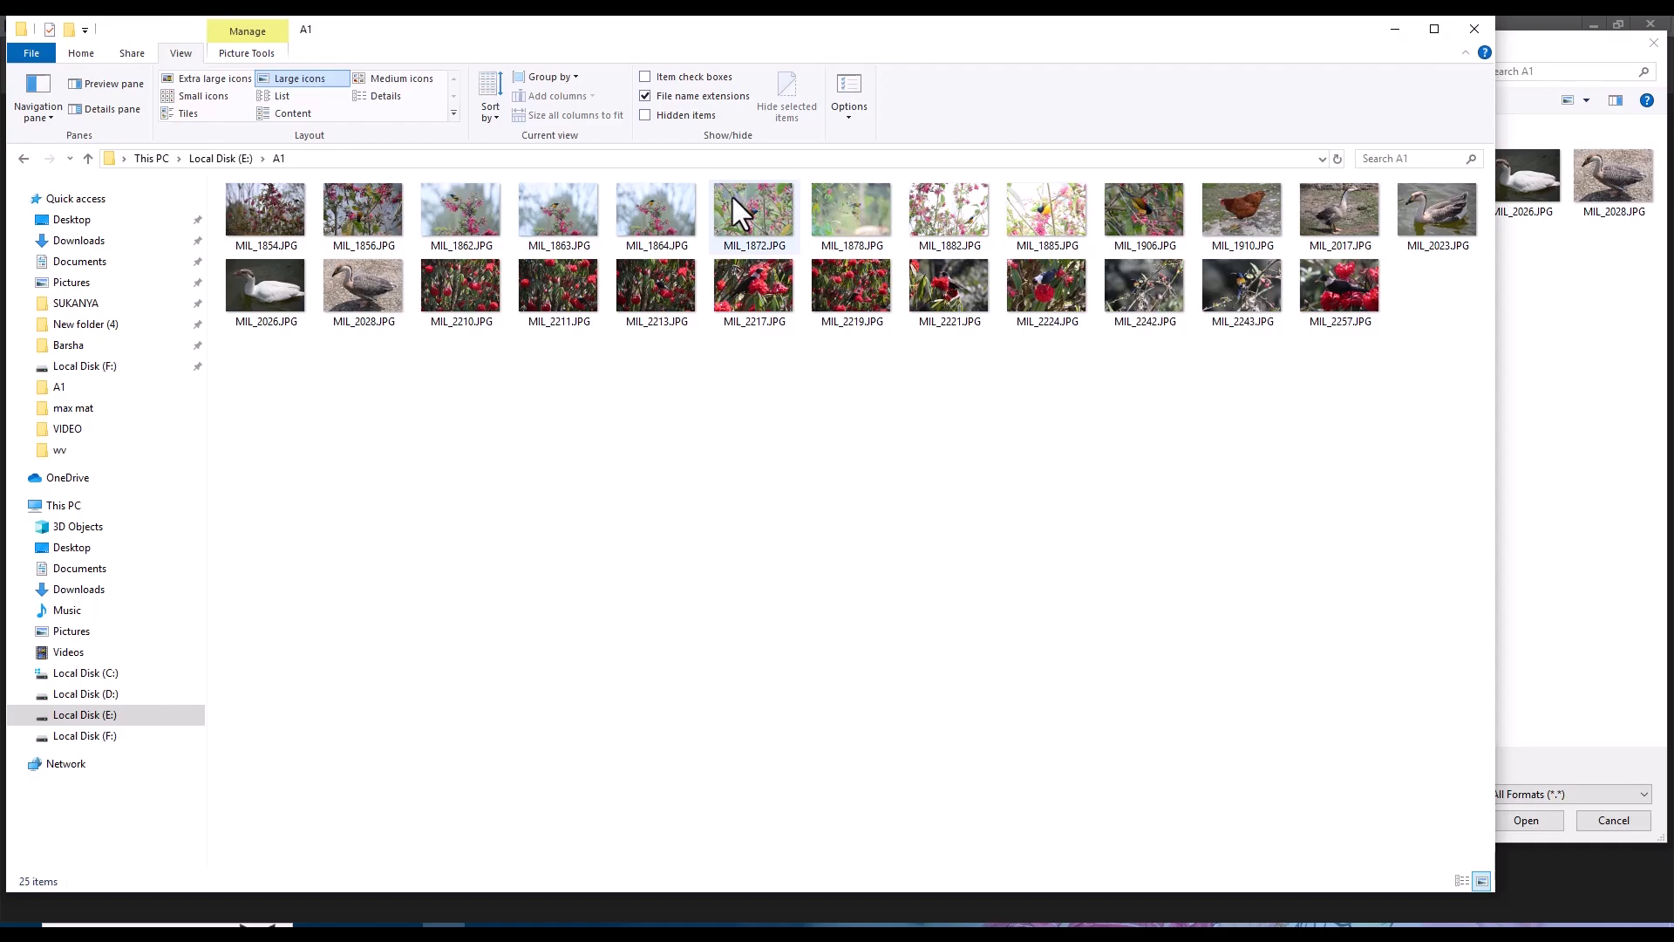
mouse_move(258, 209)
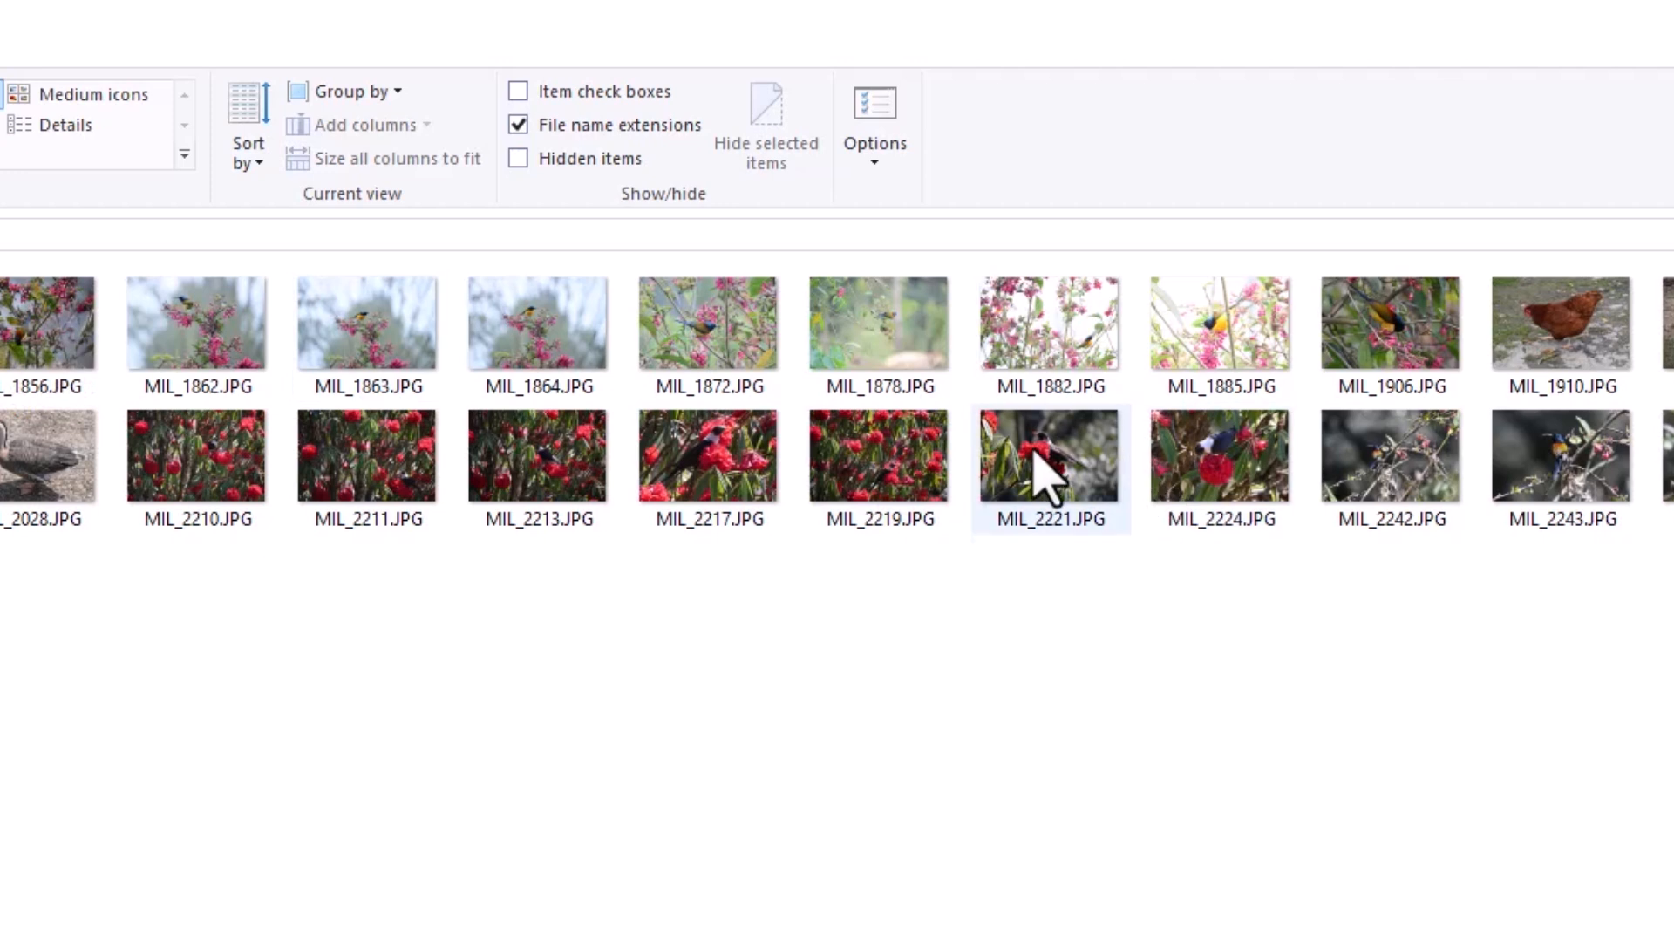
mouse_move(1035, 457)
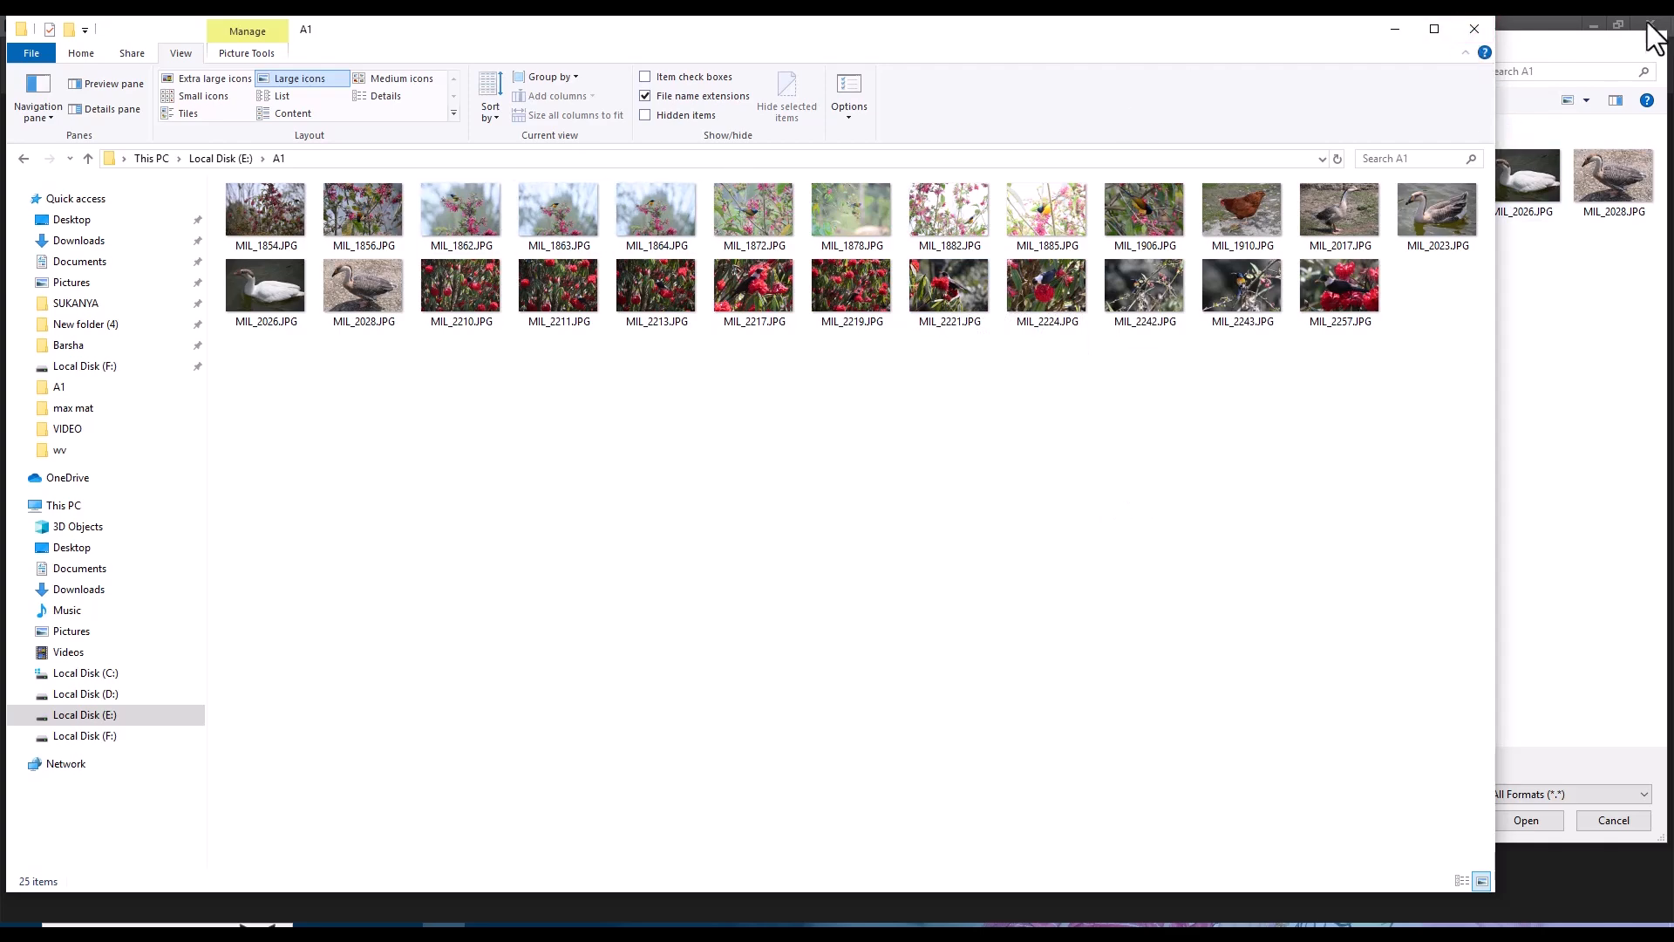
click(1475, 32)
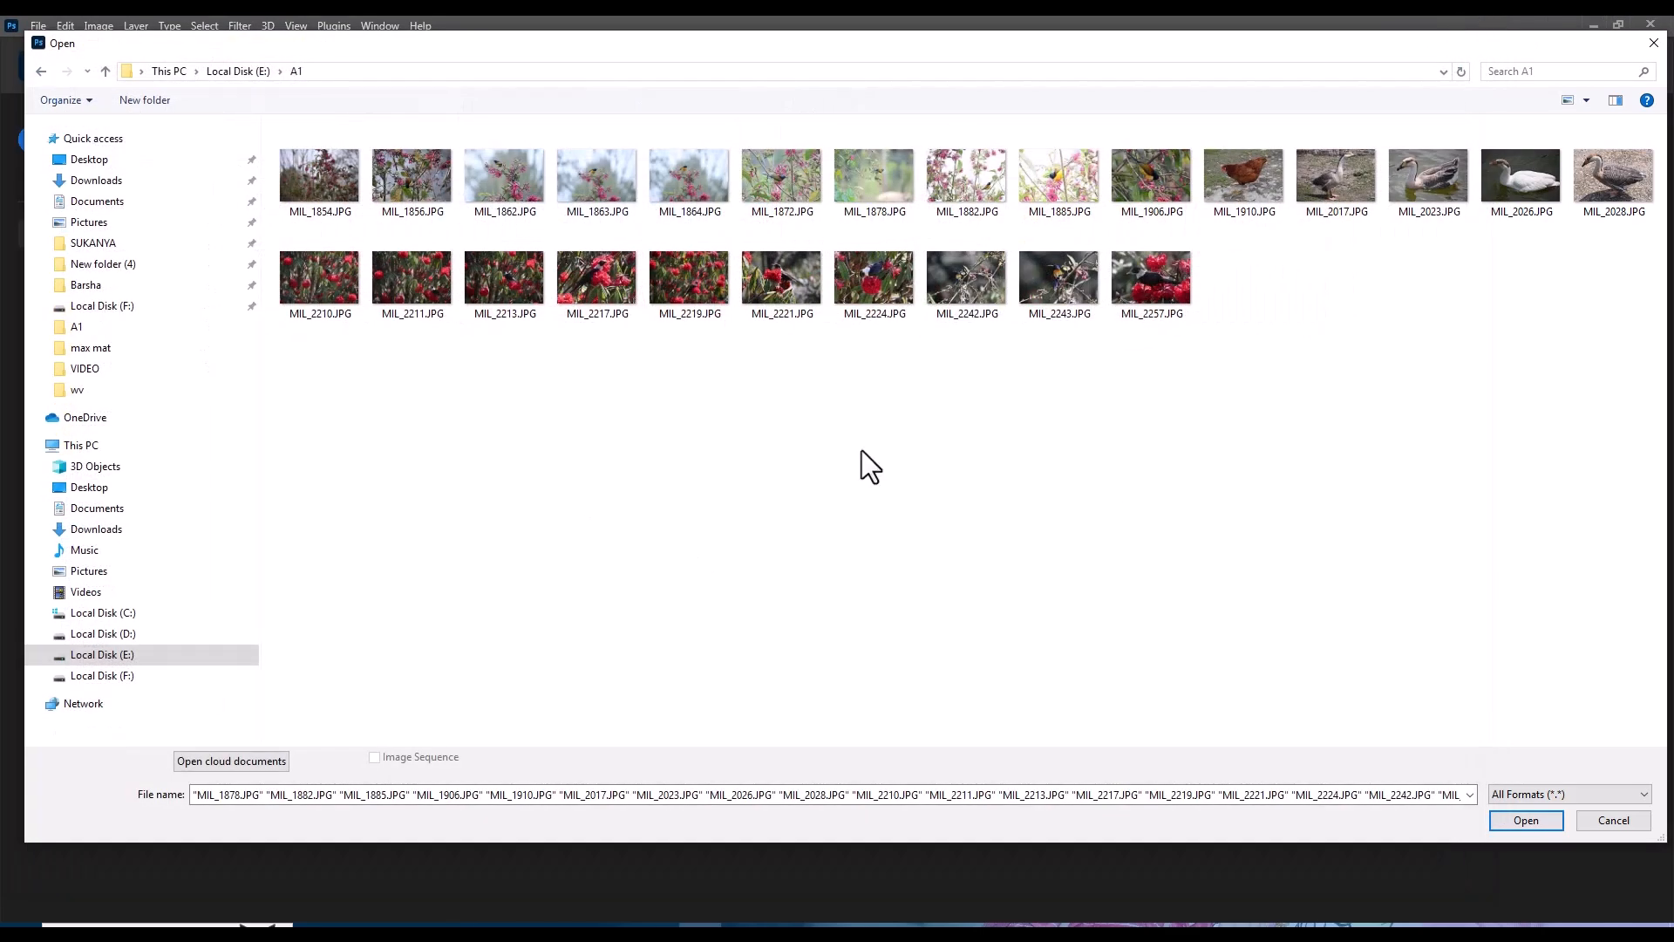
Open MIL_1854.JPG from the A1 folder and check its dimensions and resolution in the Image Size dialog
click(288, 155)
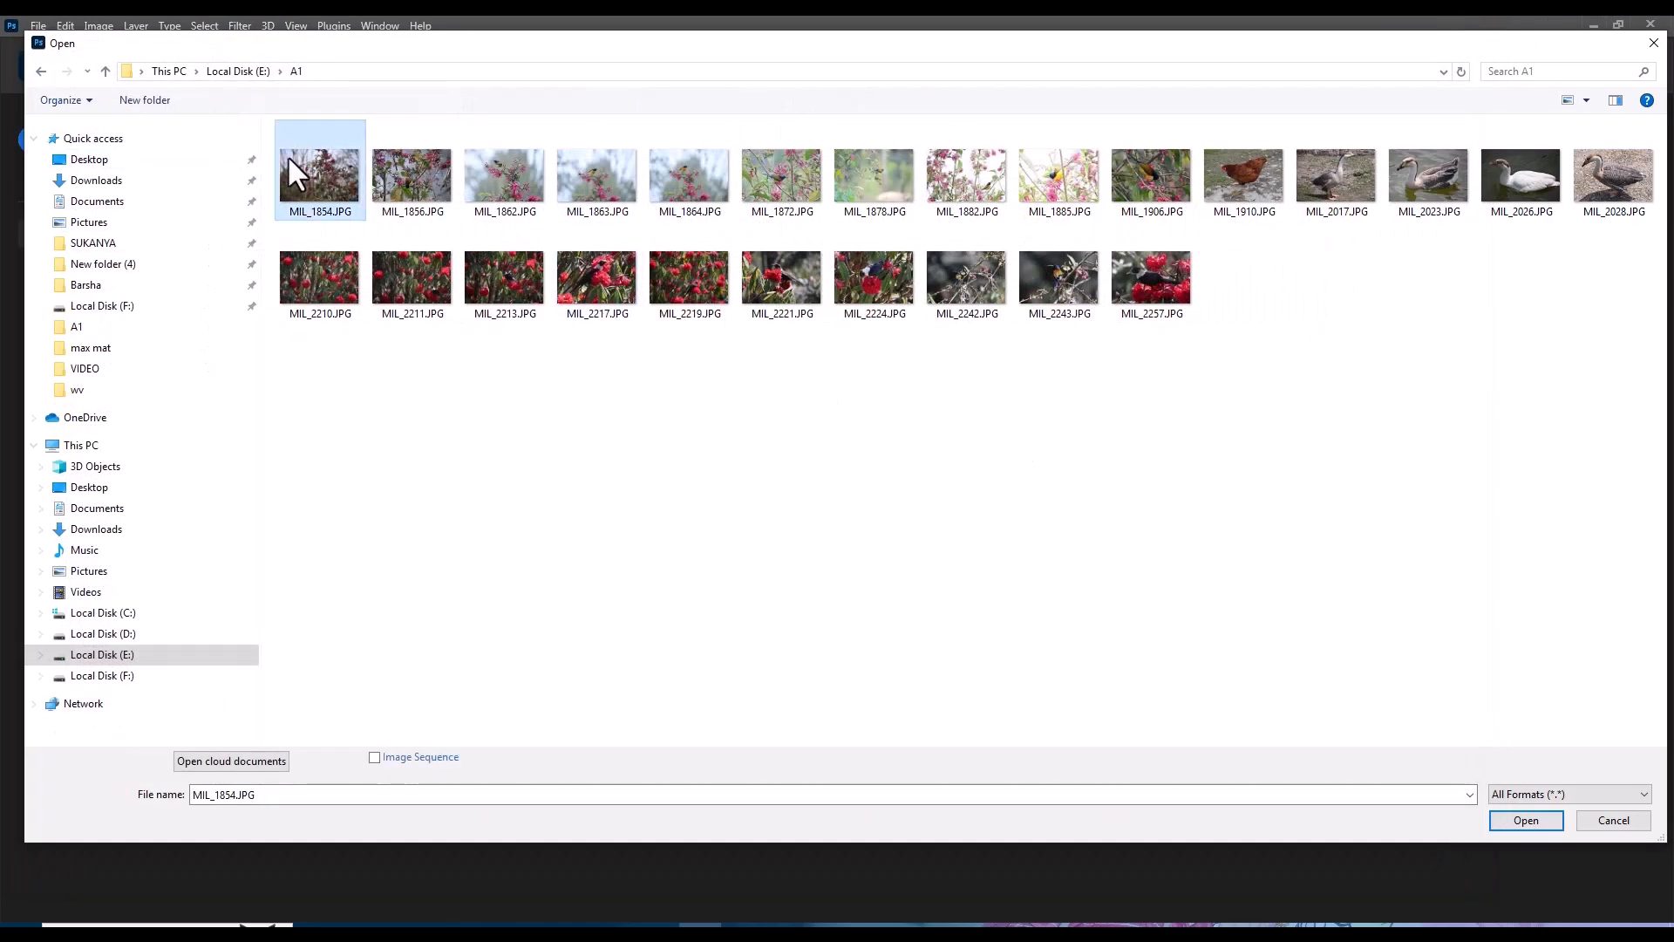
click(1538, 818)
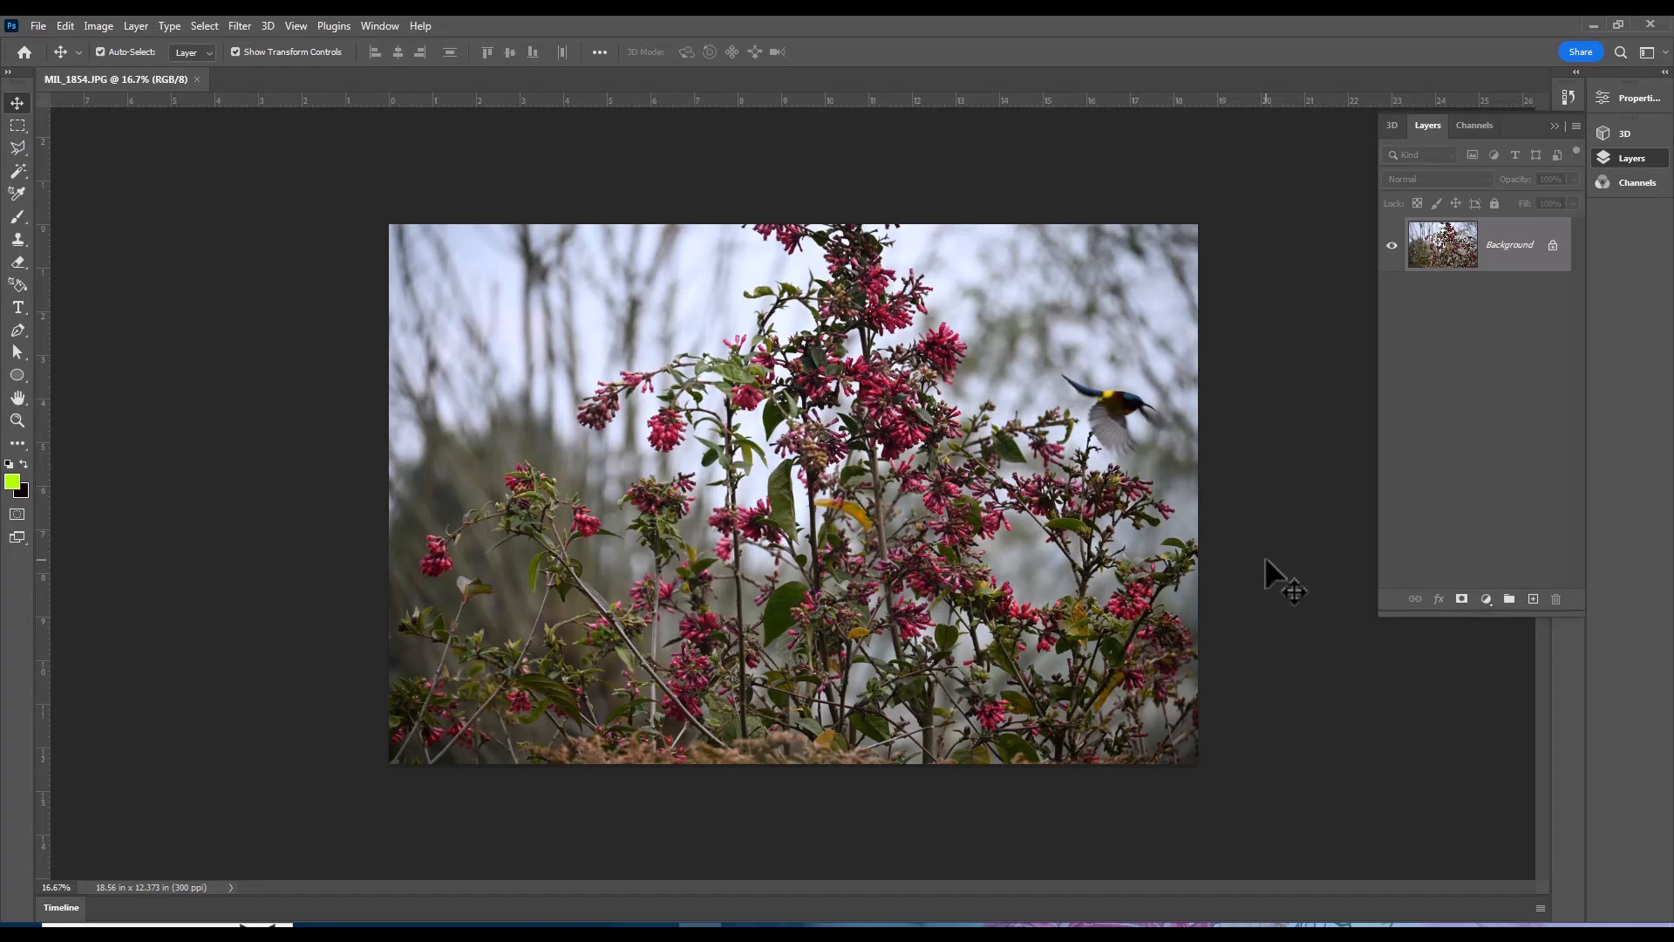
key(ctrl)
key(ctrl+alt+i)
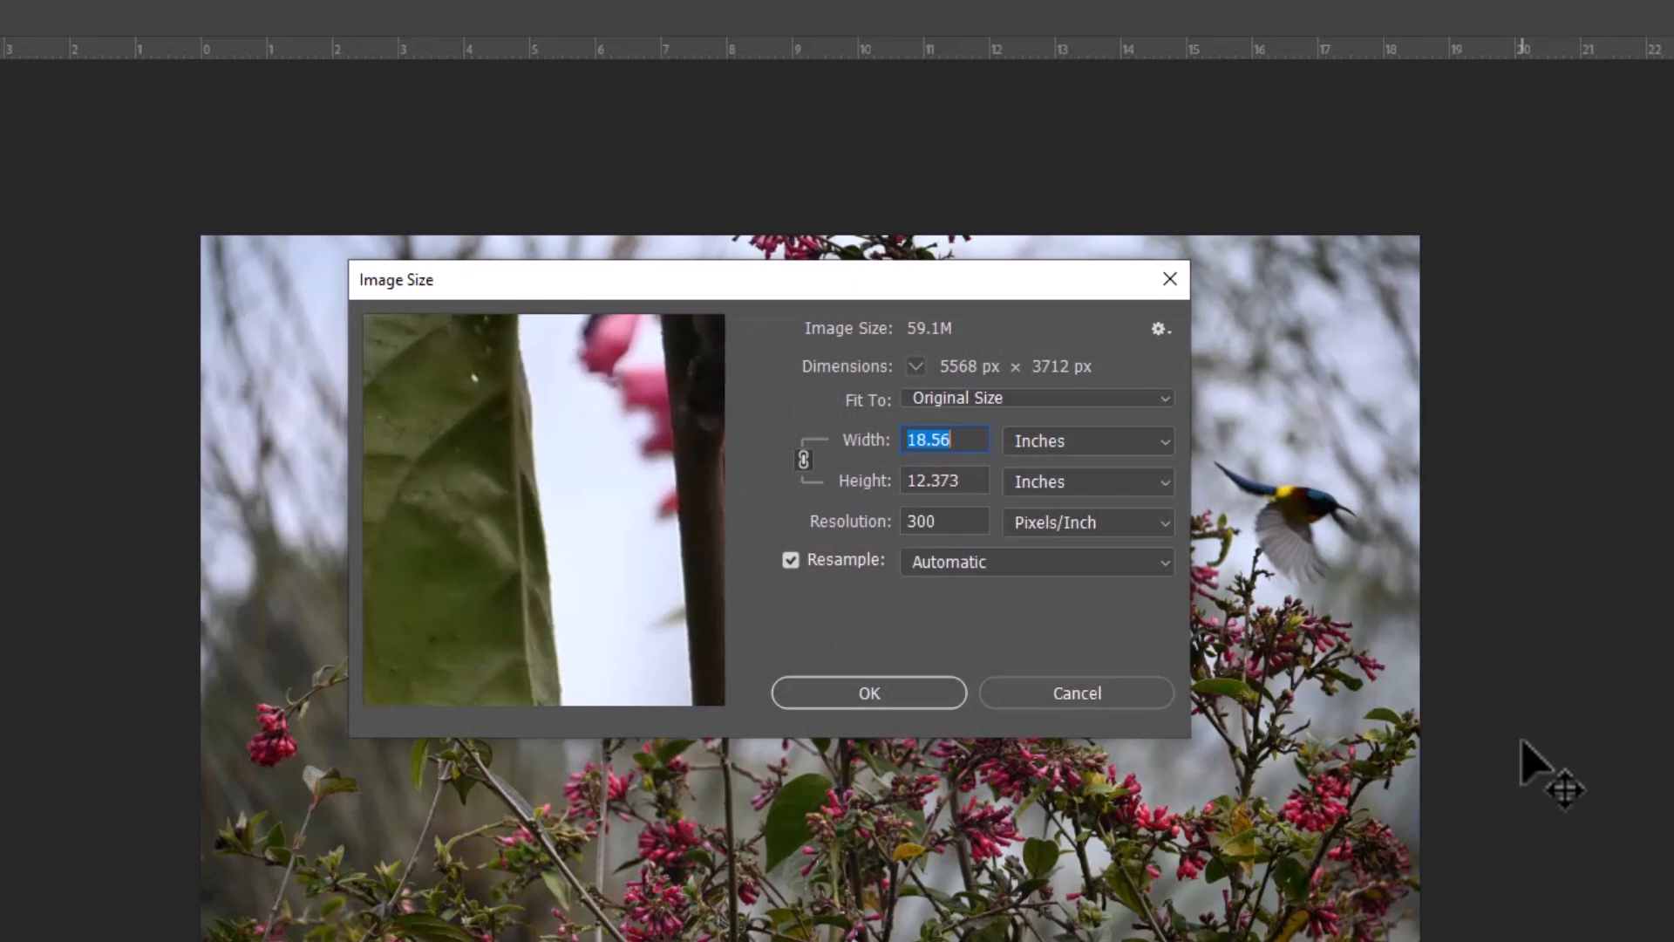
drag(854, 283, 692, 293)
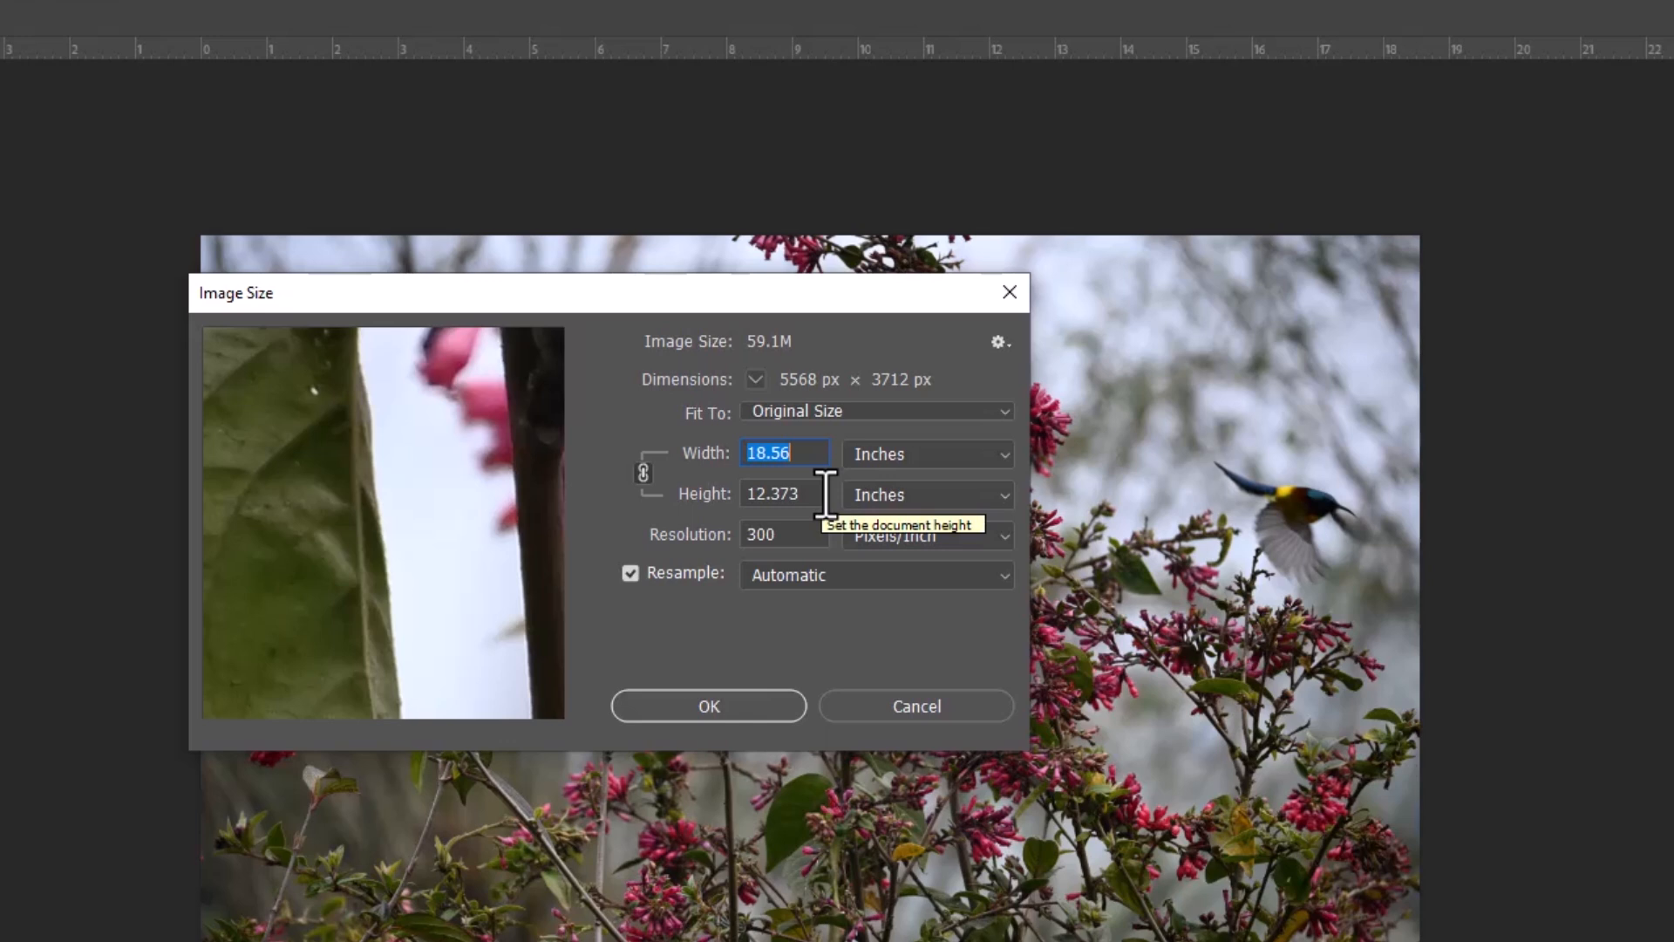
Try an image height of 4 inches with the aspect ratio constrained, then dismiss Image Size without applying it
key(Tab)
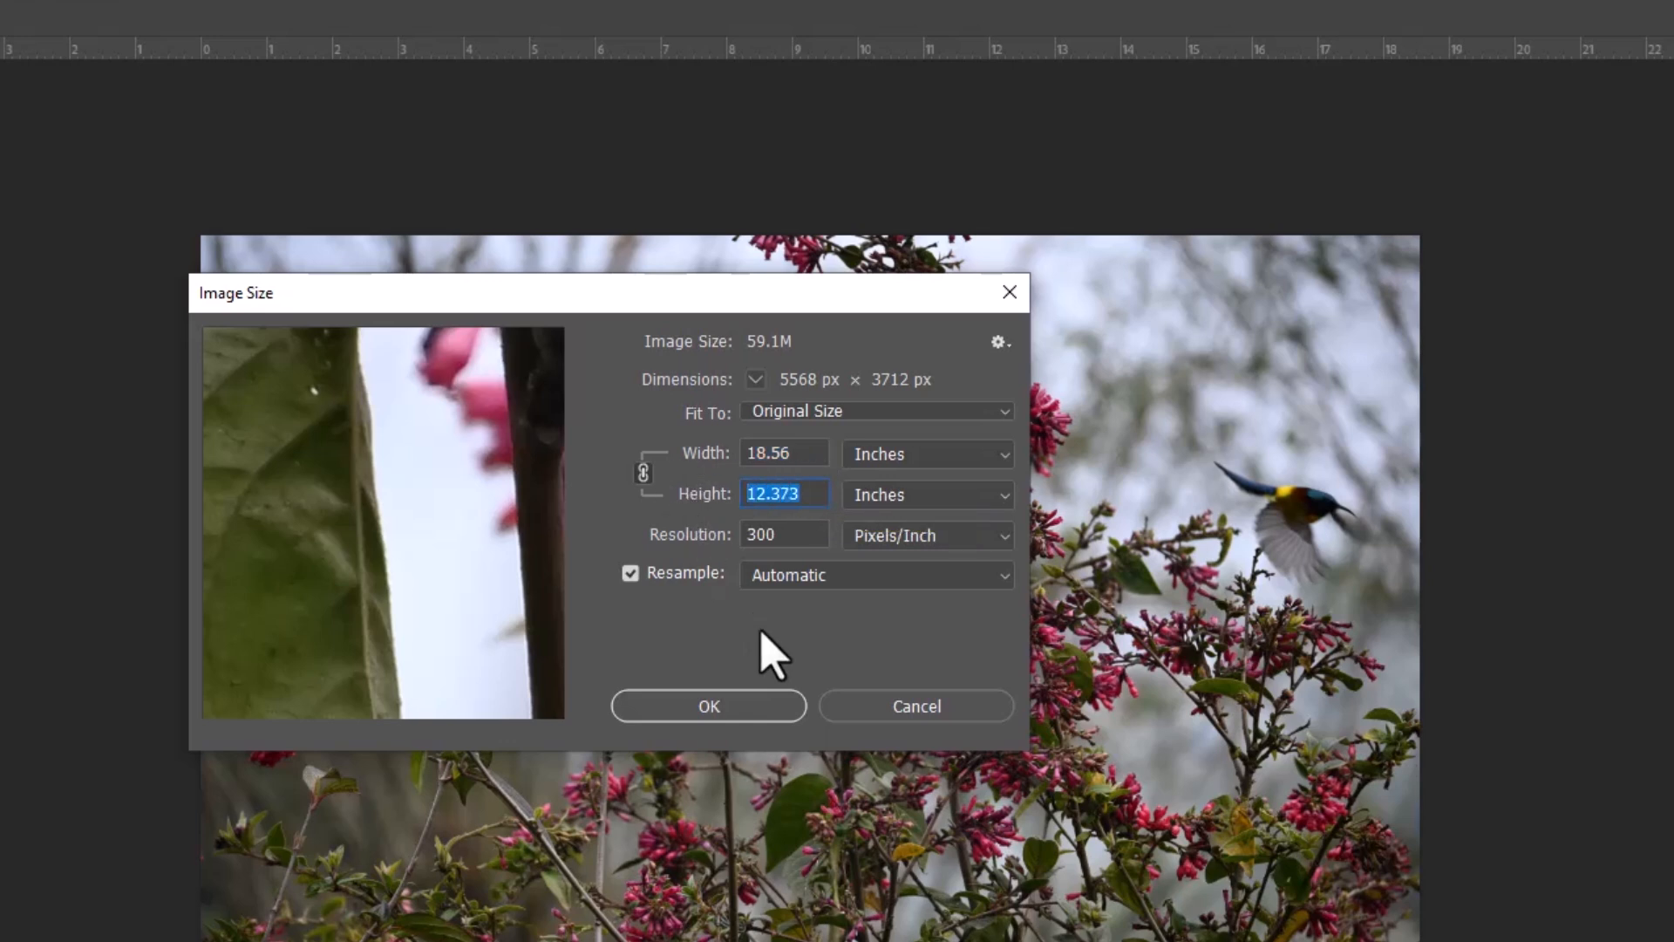
text(4)
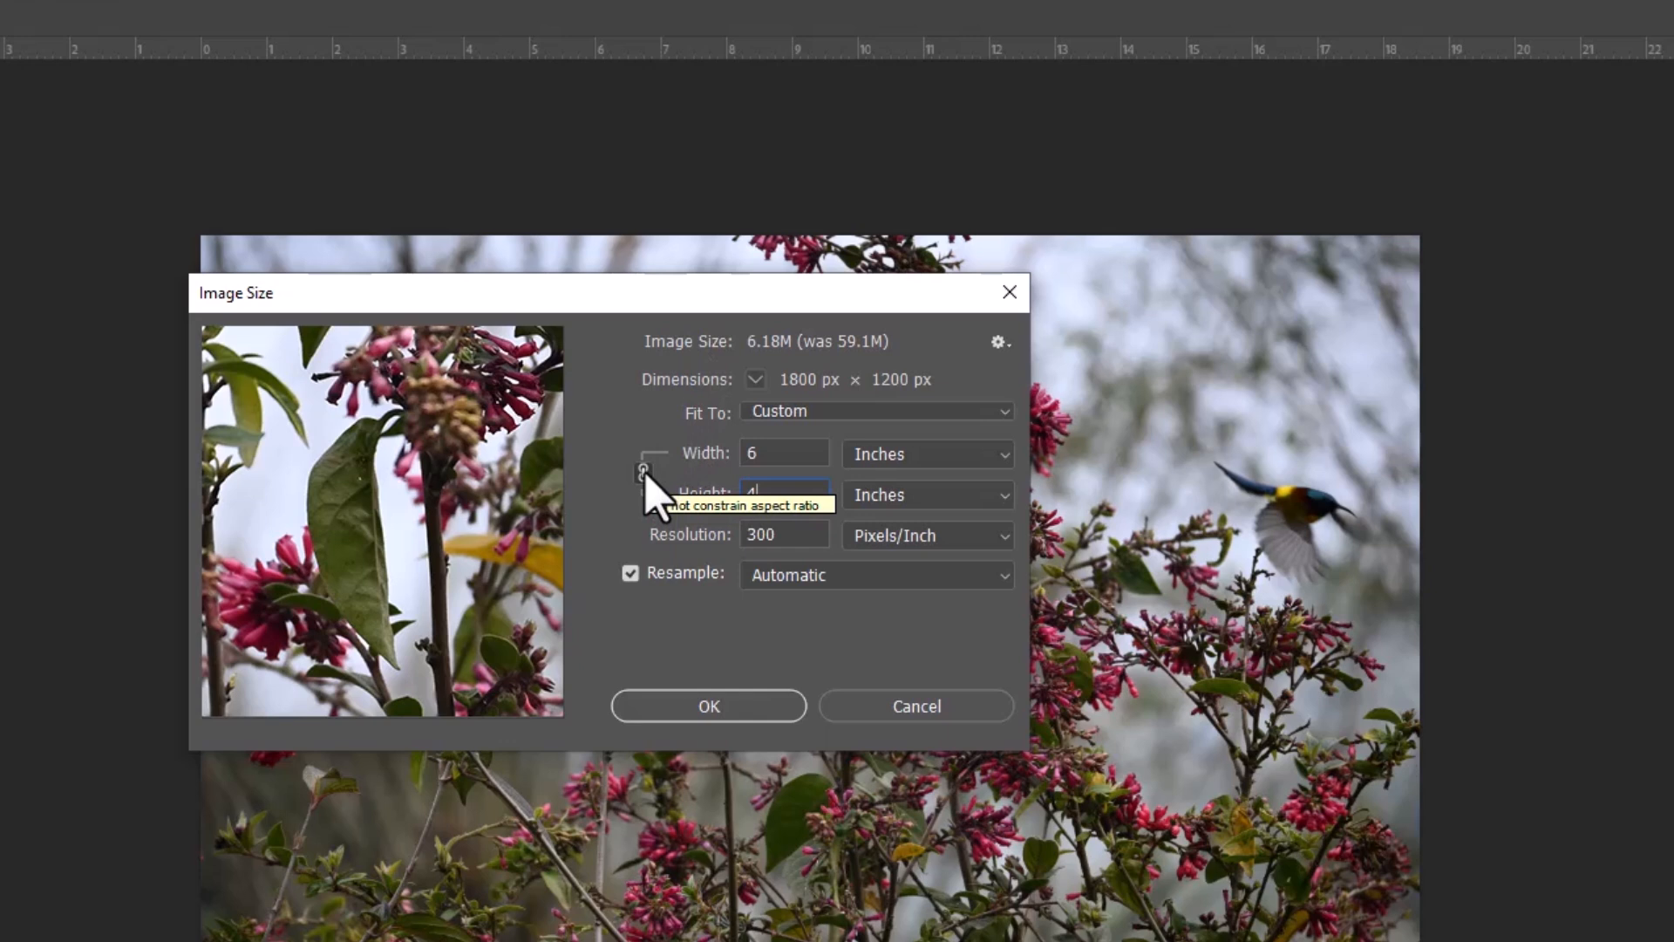
drag(764, 305, 752, 290)
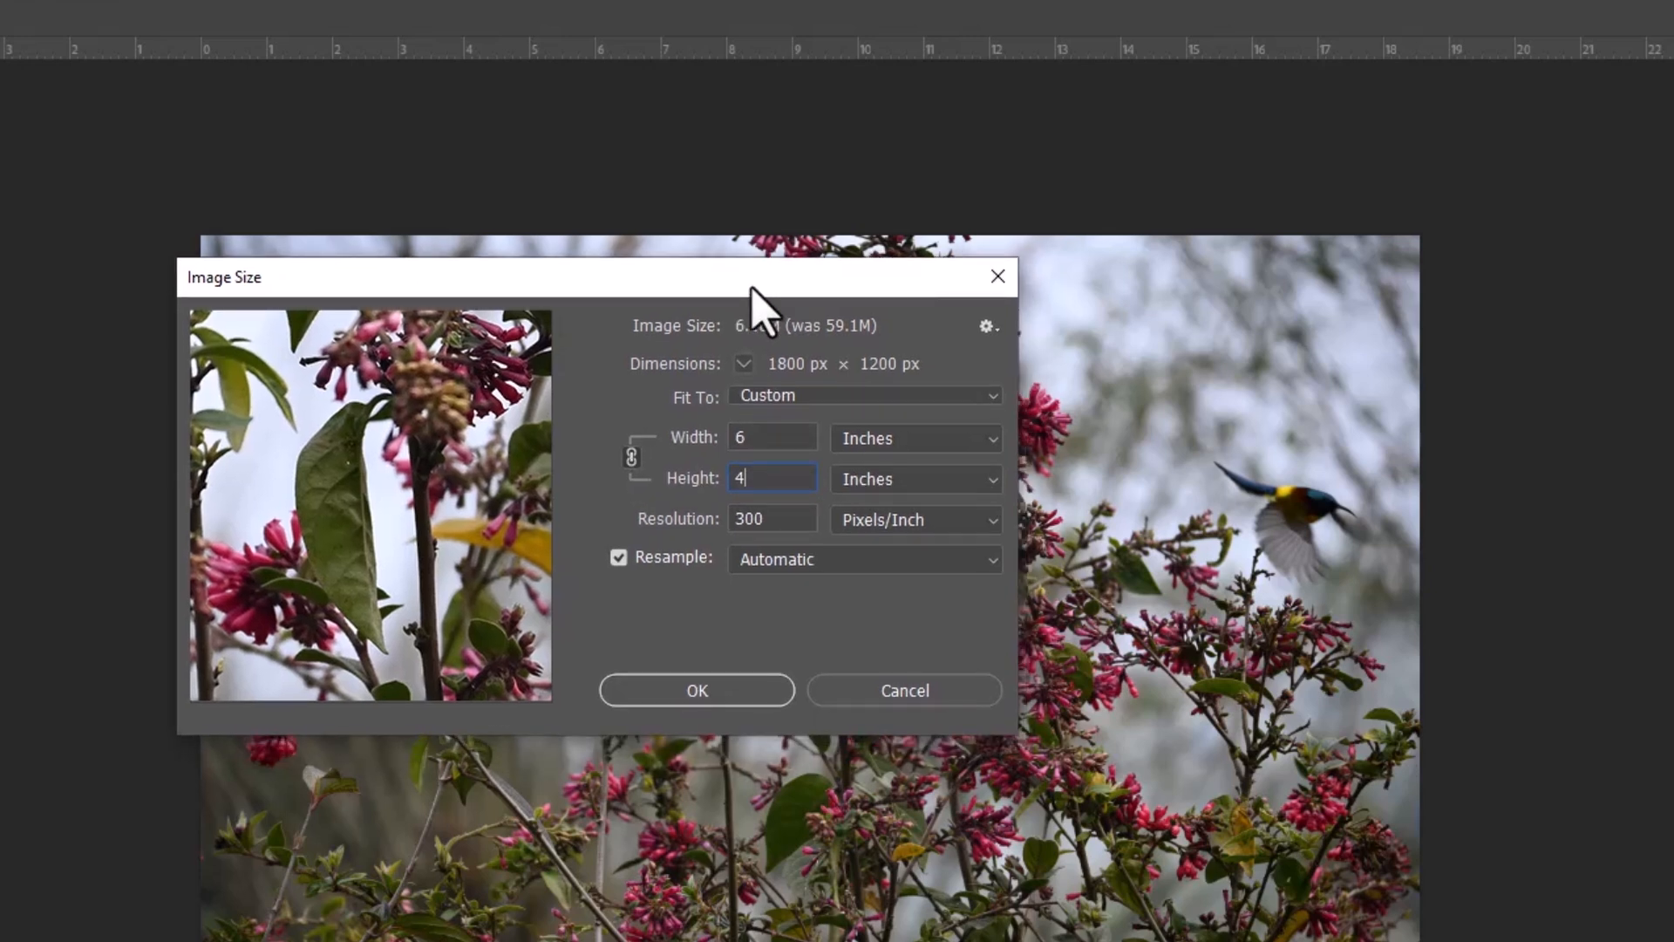
mouse_move(443, 400)
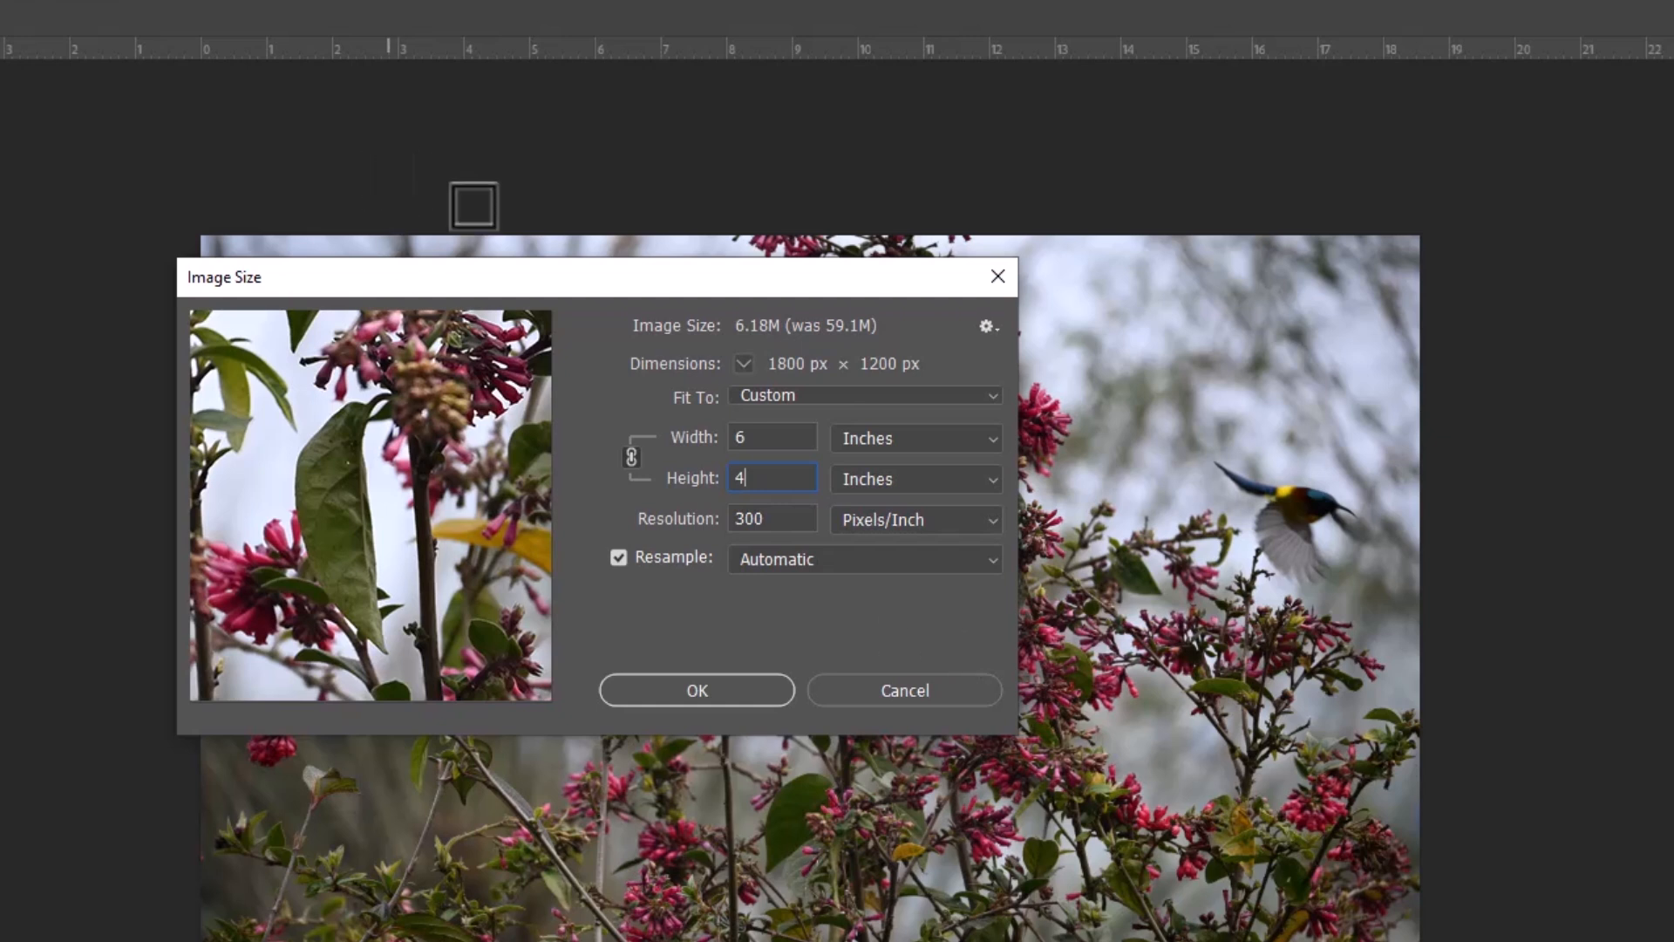
drag(669, 284, 790, 298)
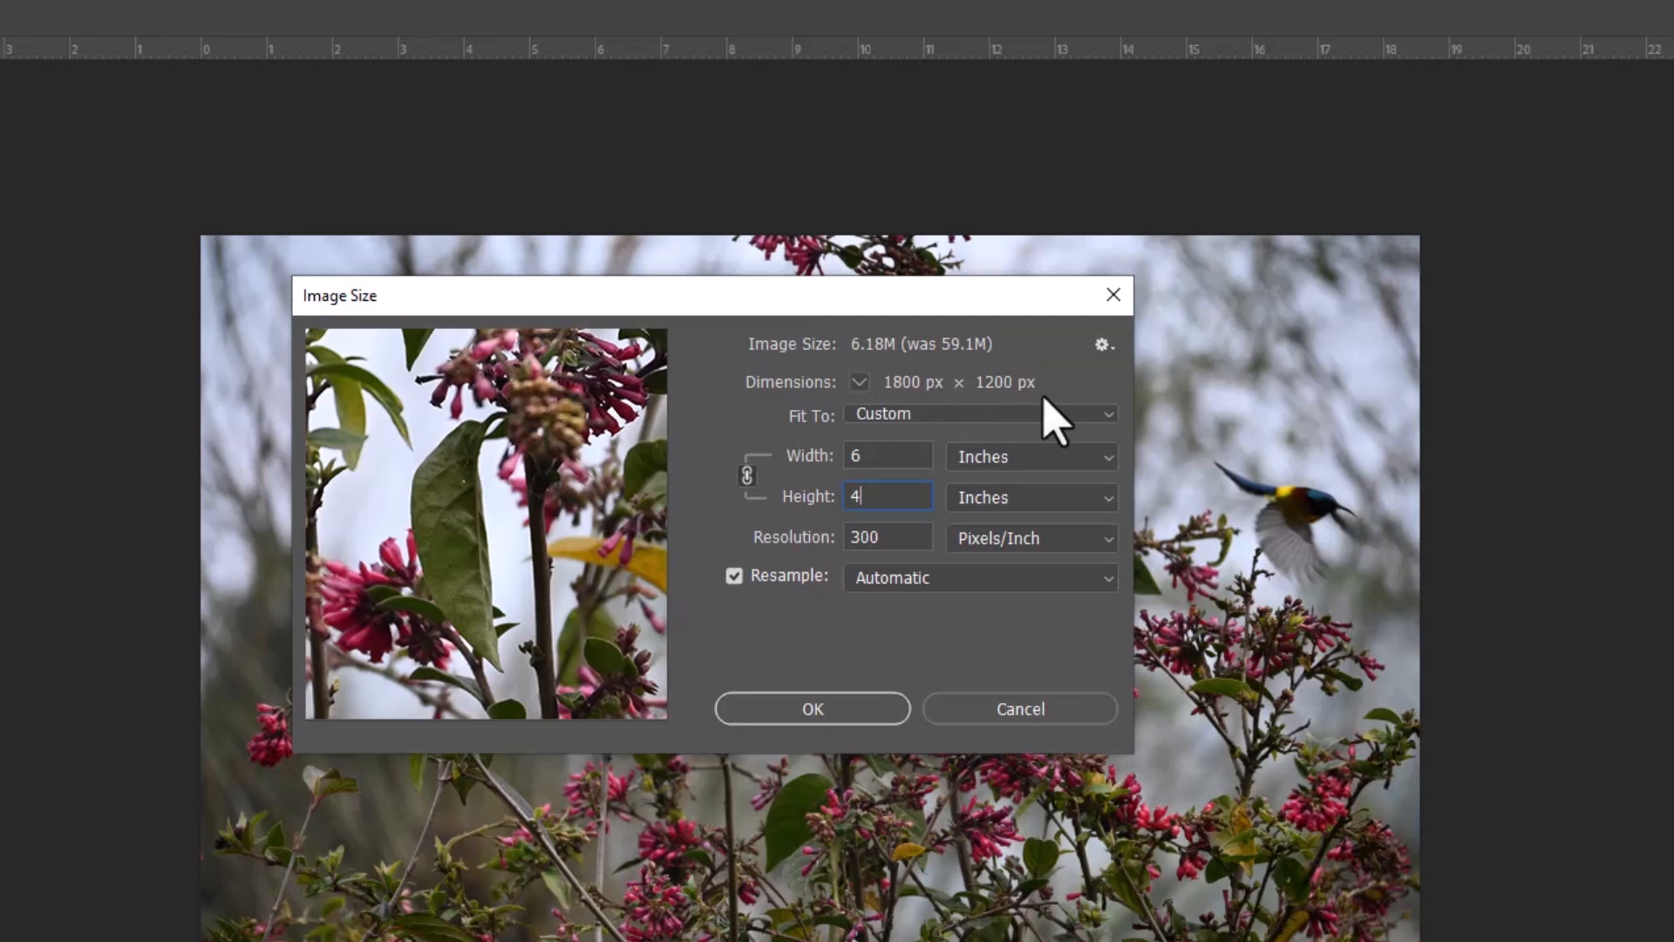
drag(1005, 298, 1046, 297)
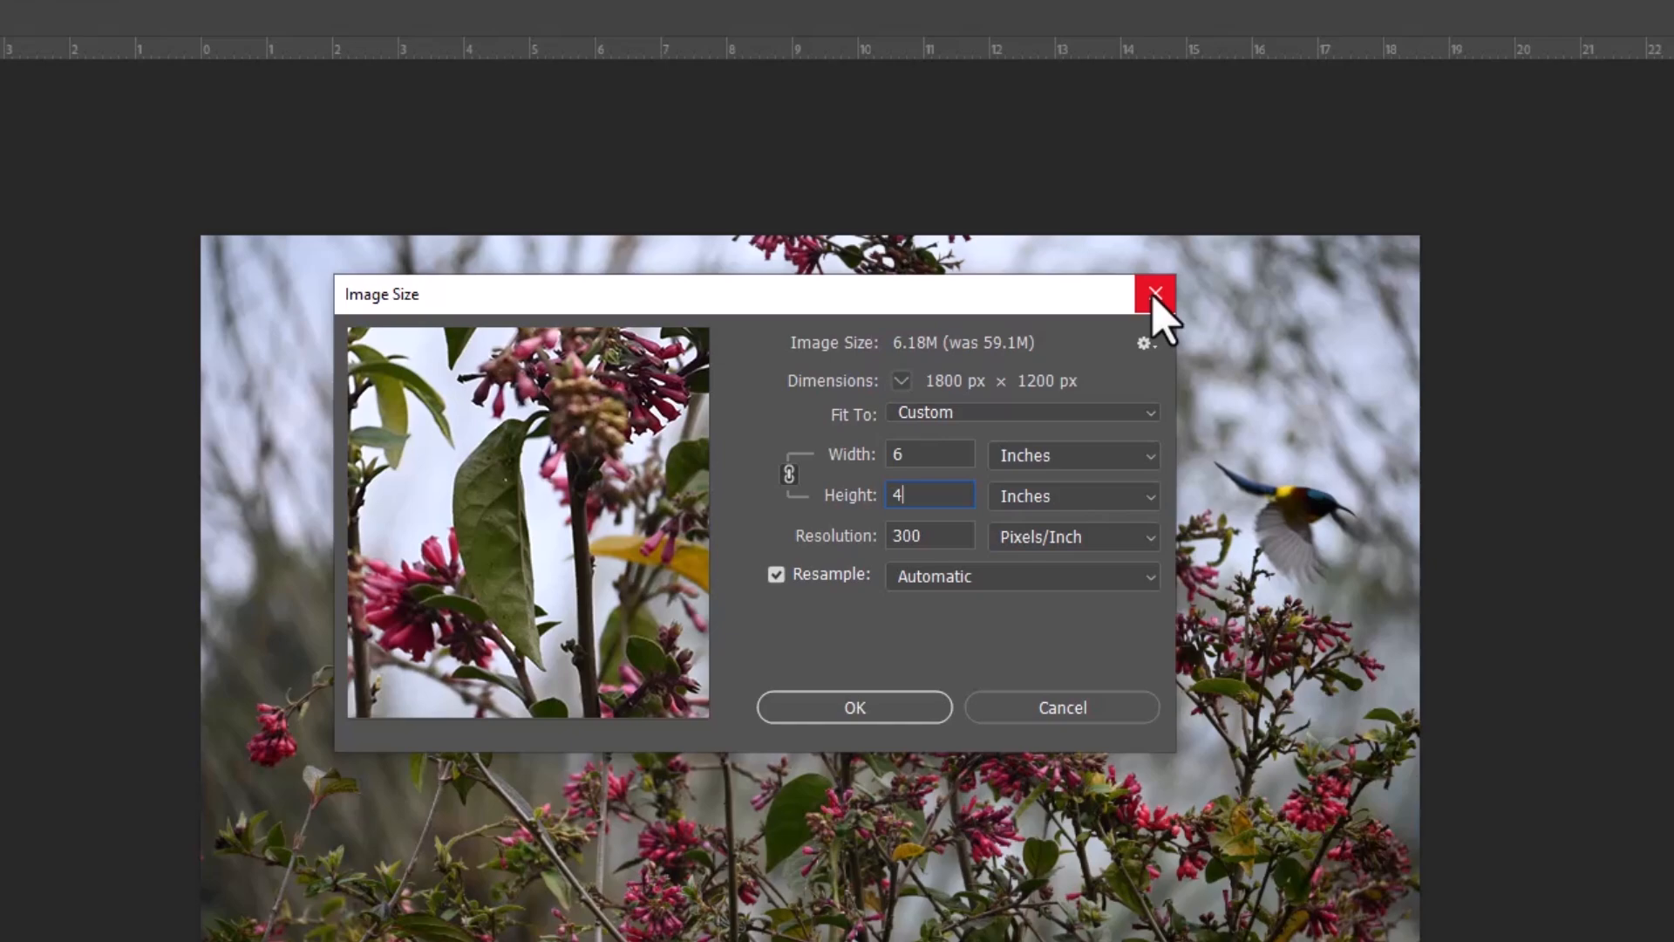
click(1154, 295)
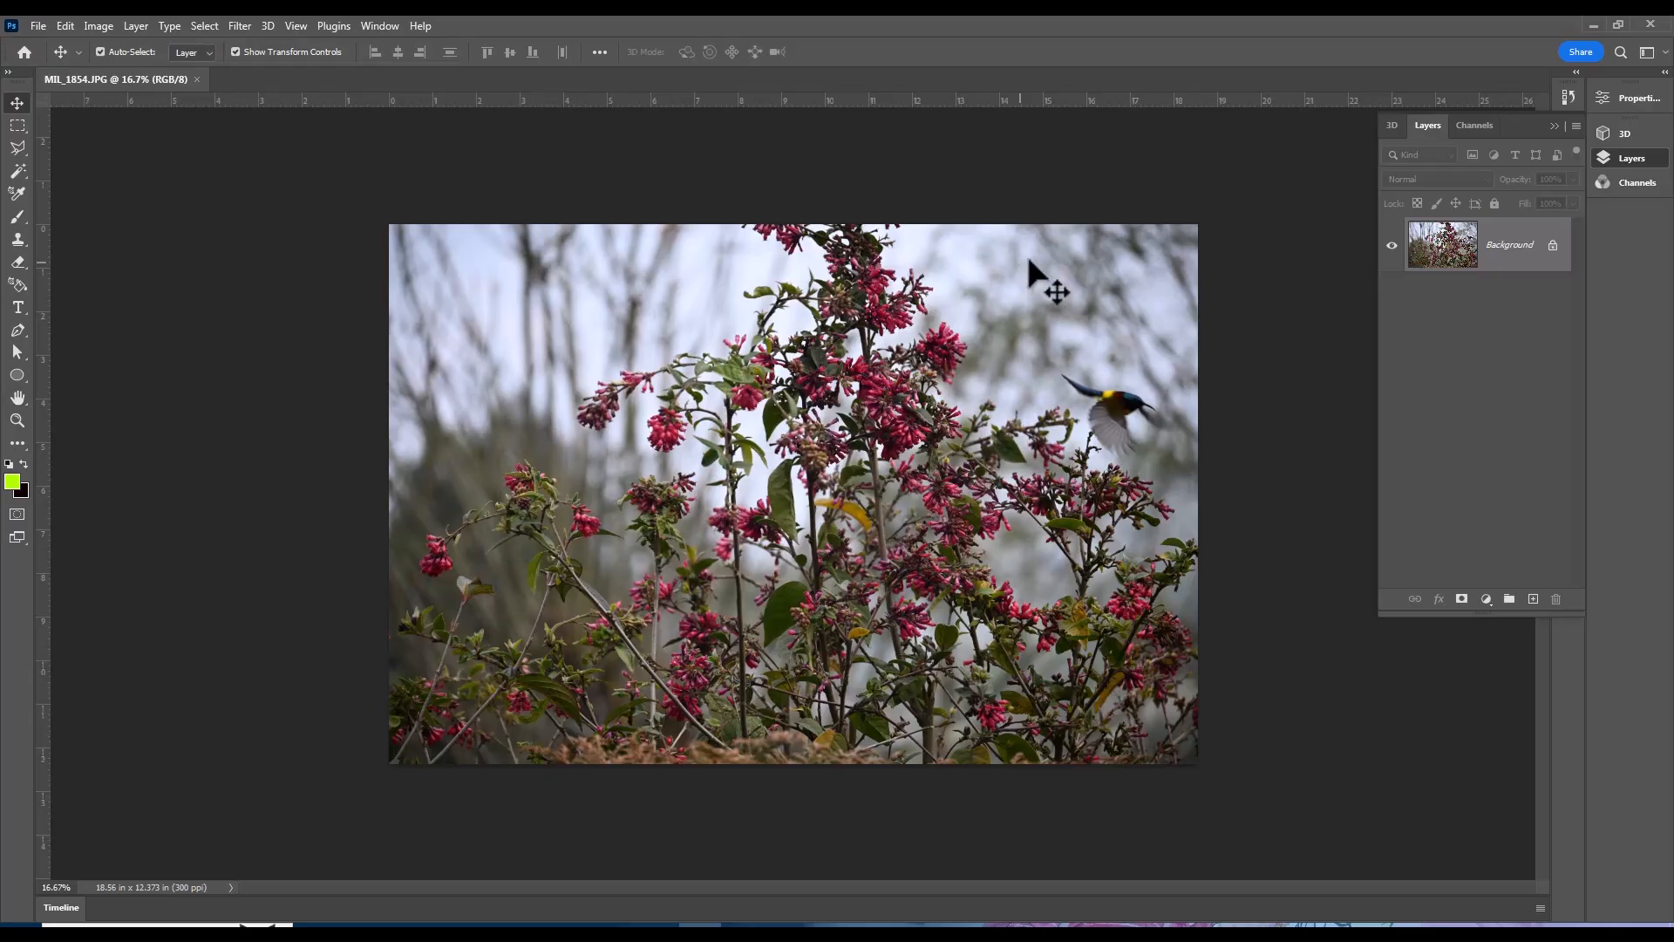
Close MIL_1854.JPG and open the Image Processor script
click(197, 80)
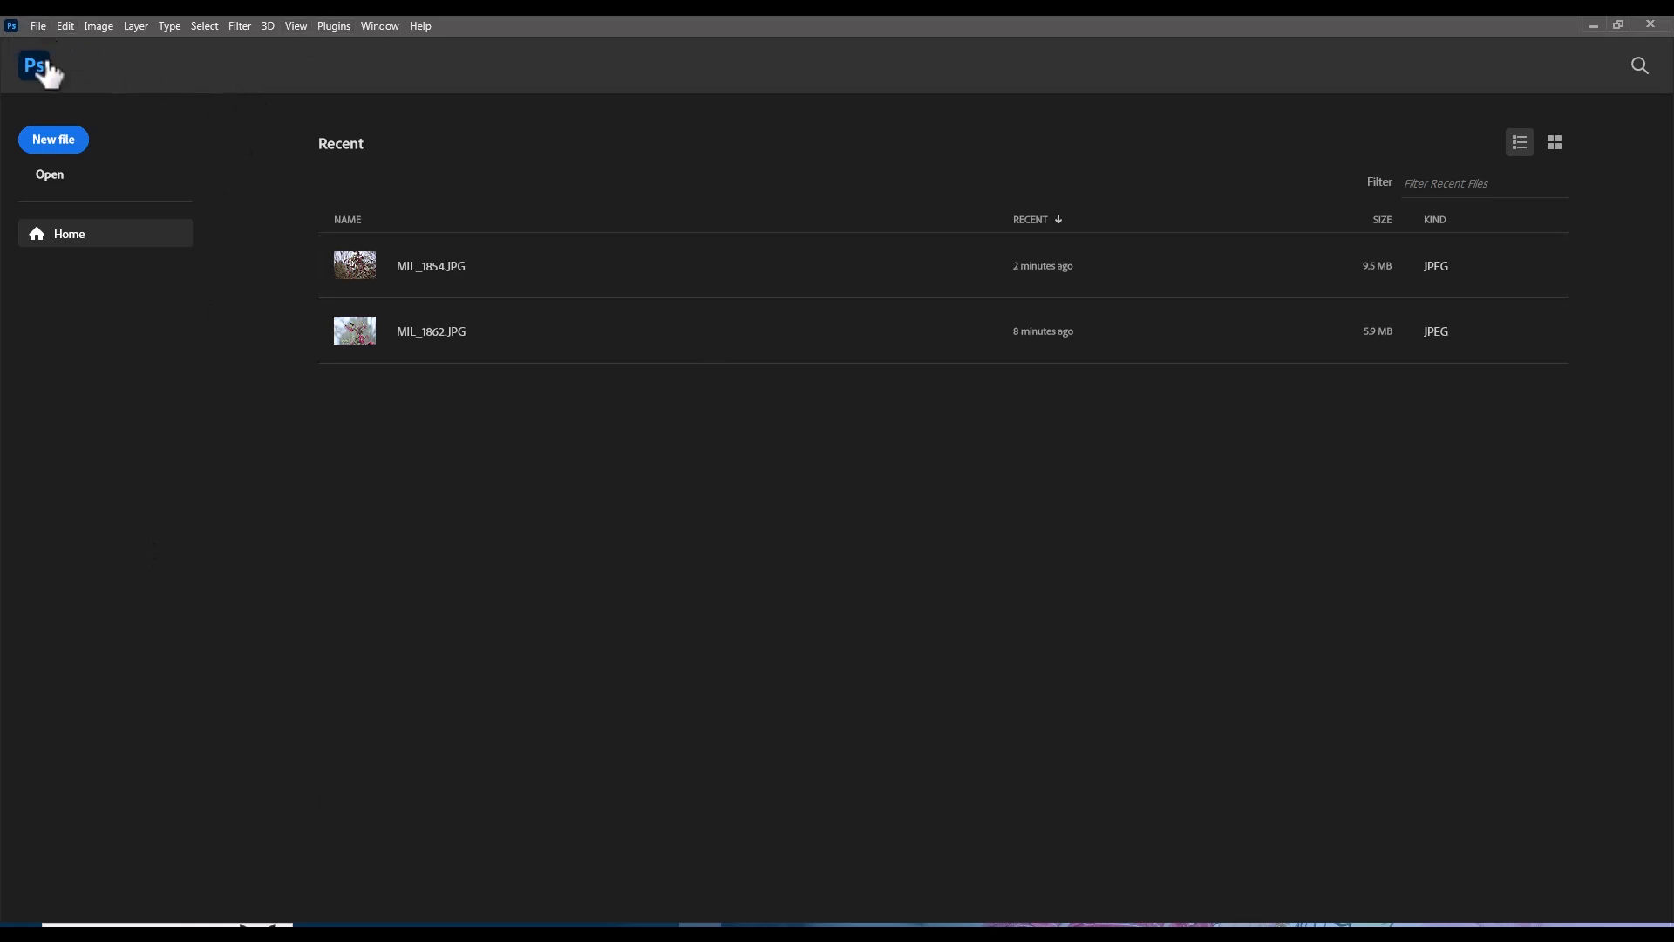
click(38, 30)
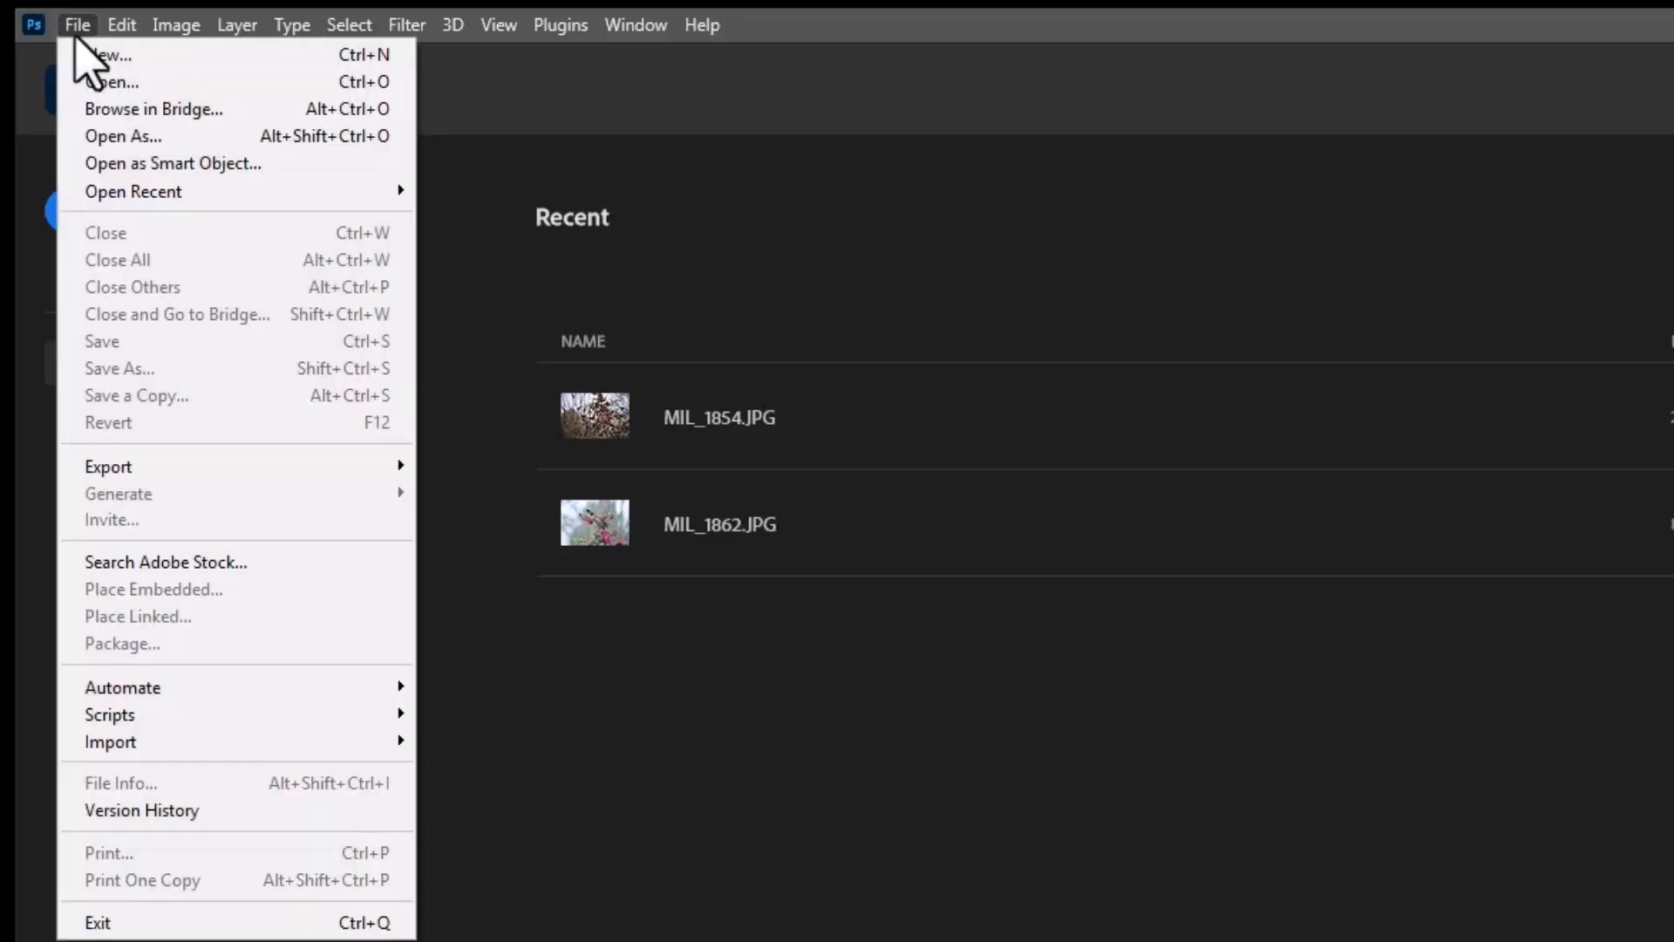
mouse_move(164, 721)
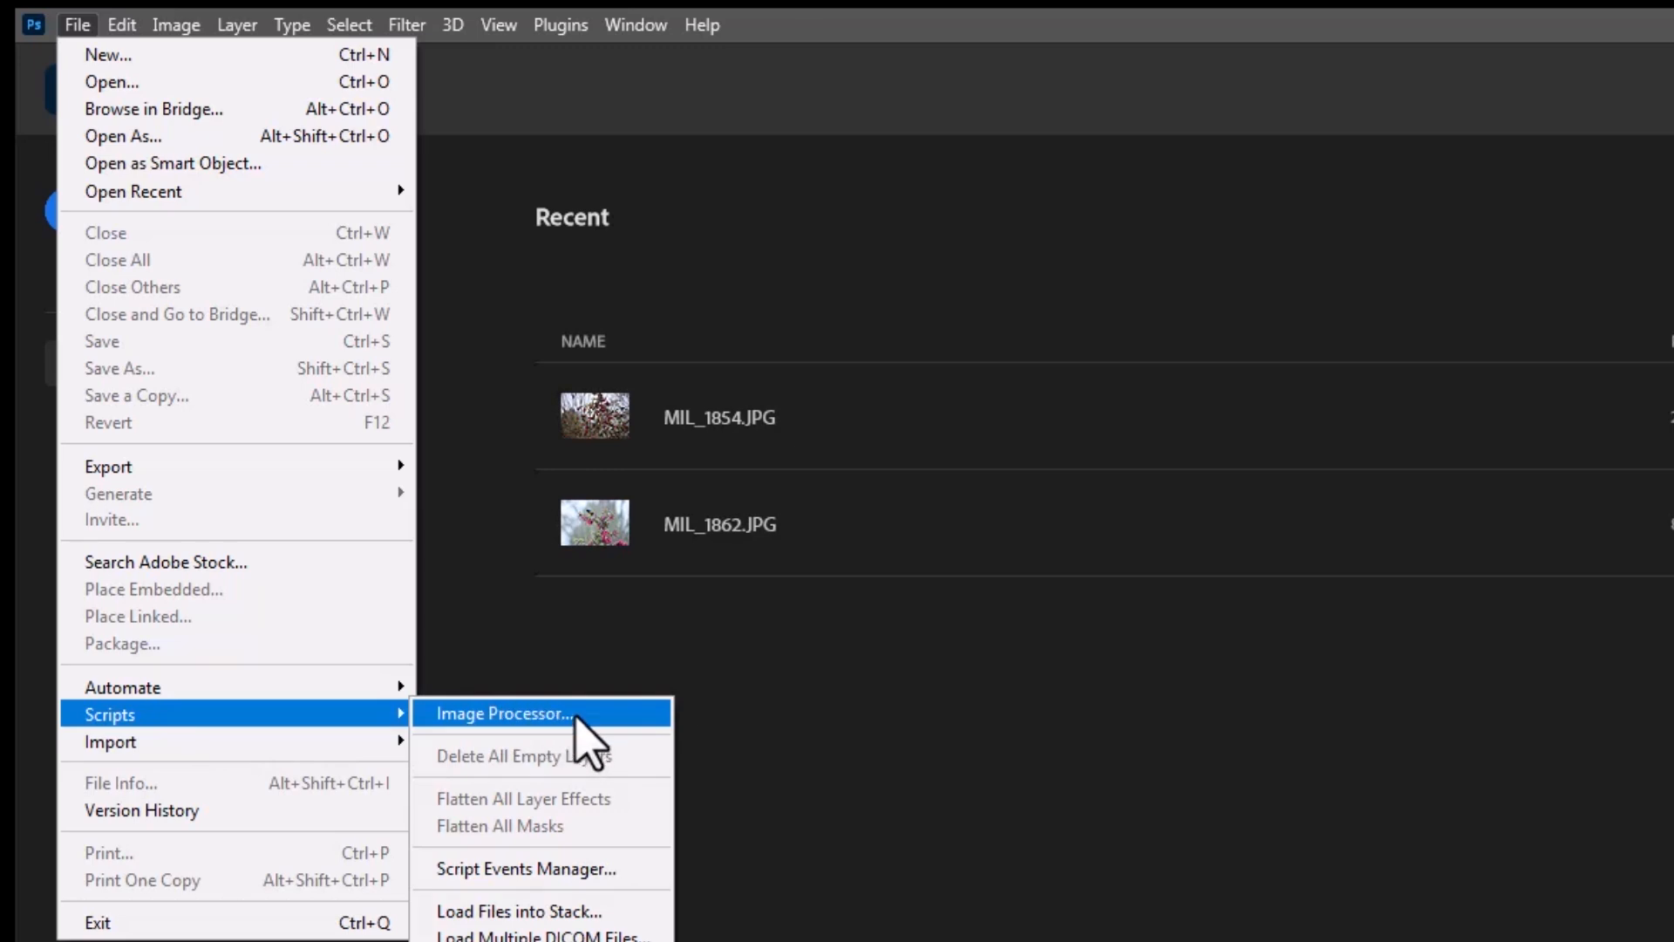
click(575, 715)
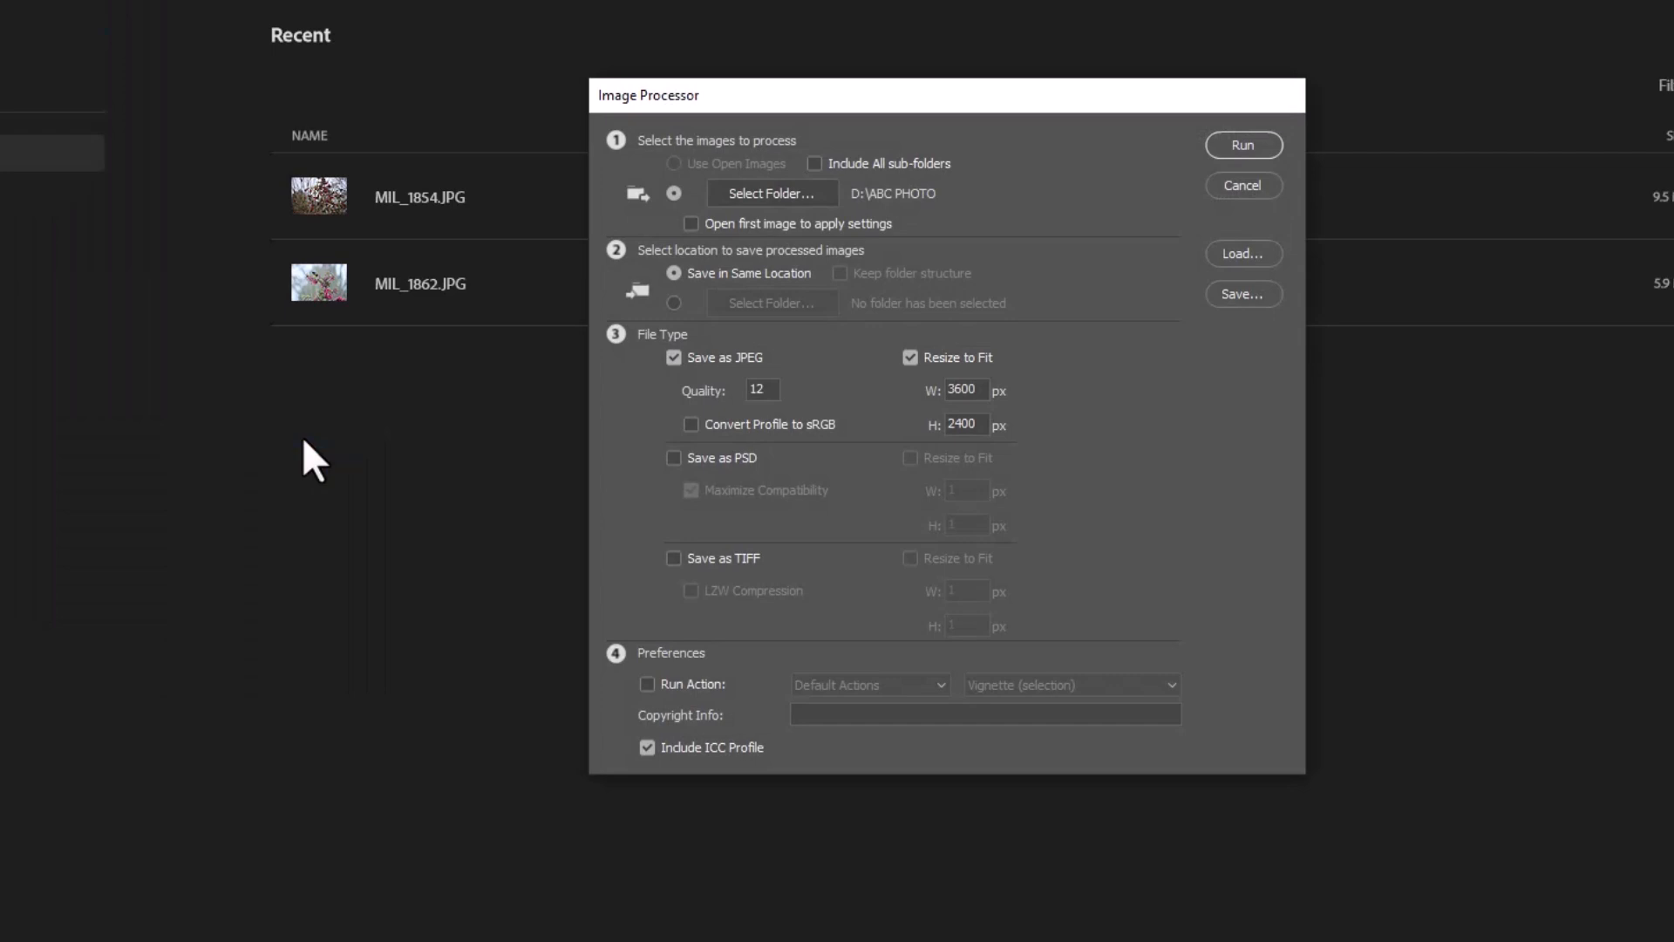
Choose the A1 folder on Local Disk (E:) as the source of images to process
drag(1034, 92, 881, 128)
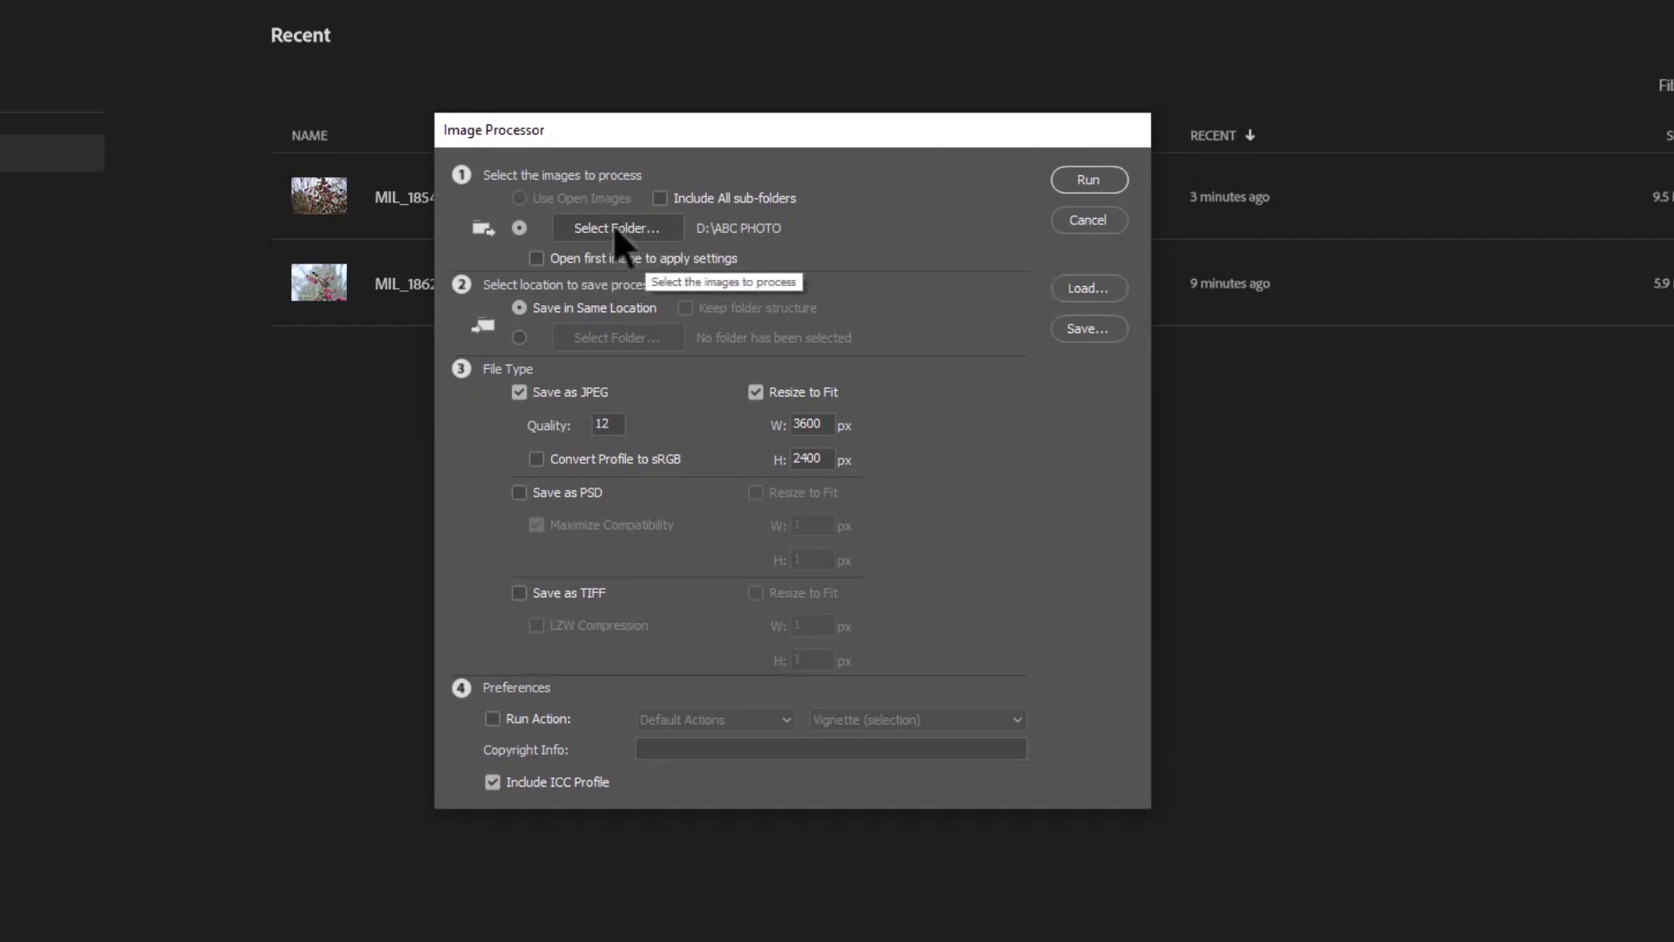
drag(776, 133, 761, 126)
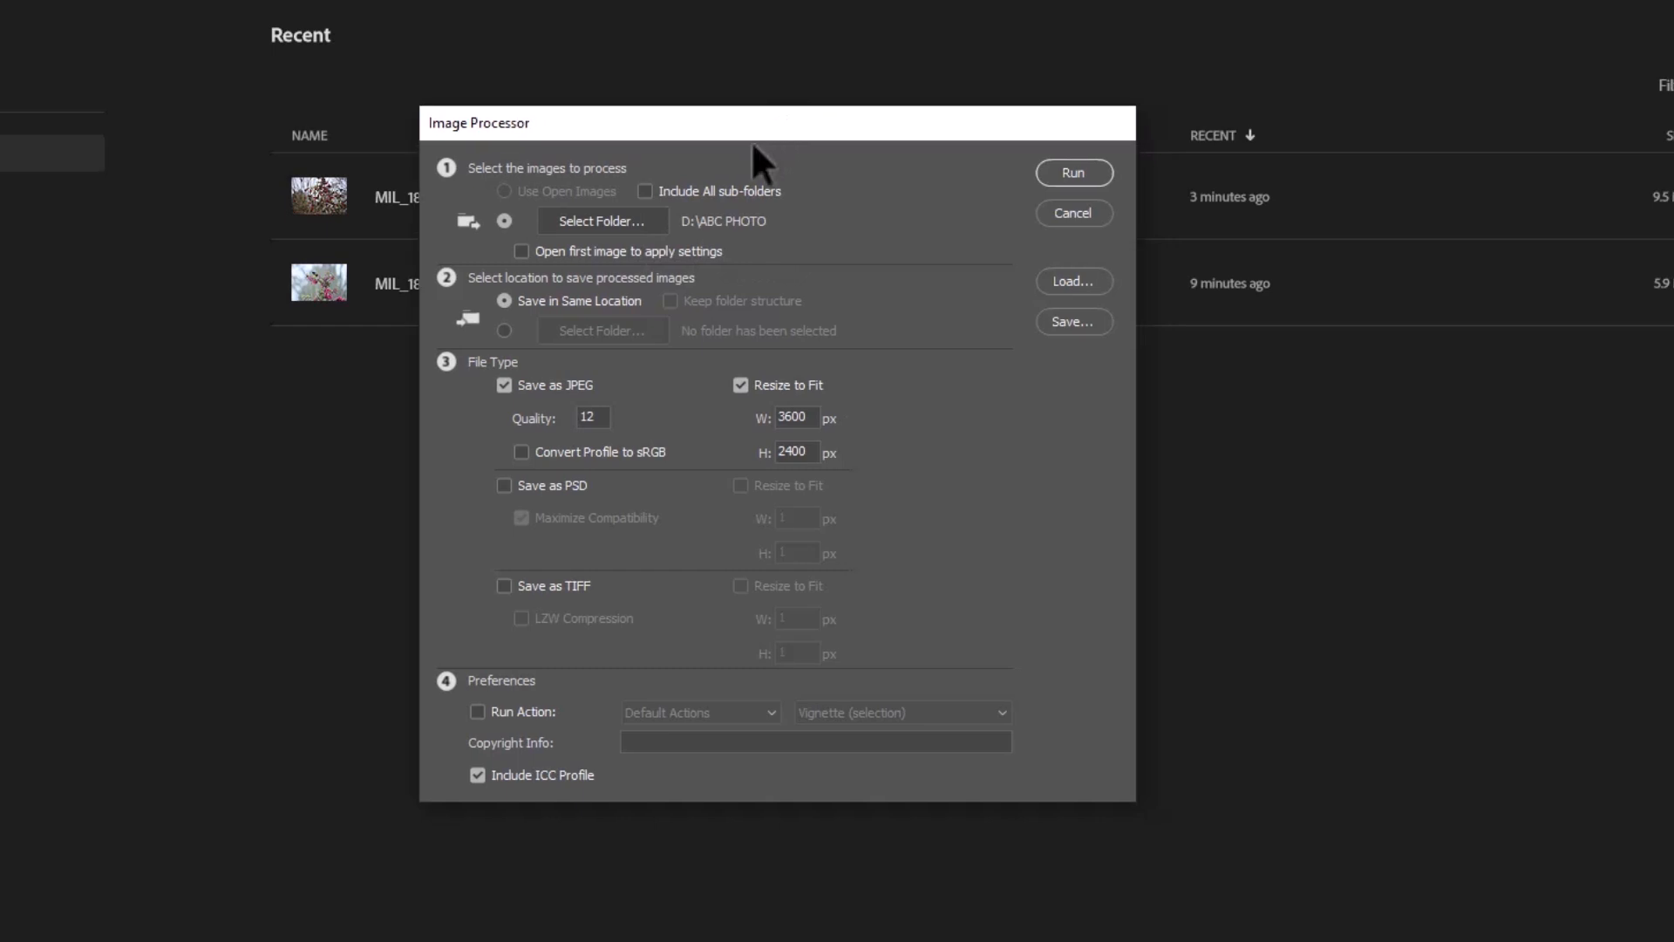
click(558, 220)
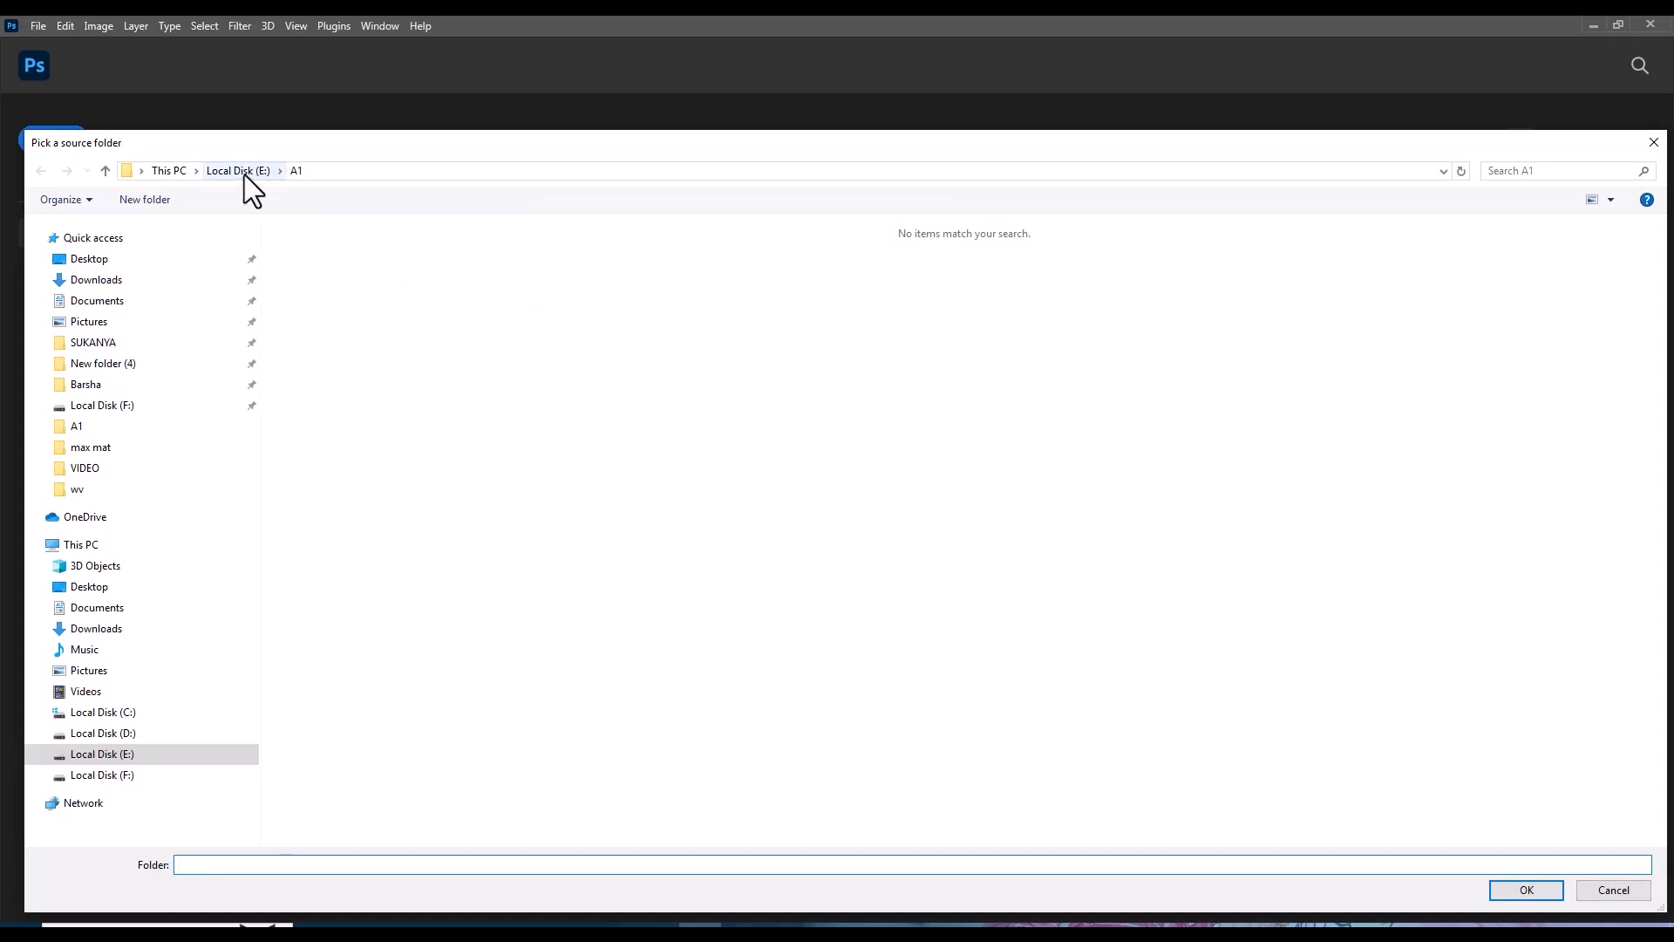
click(244, 175)
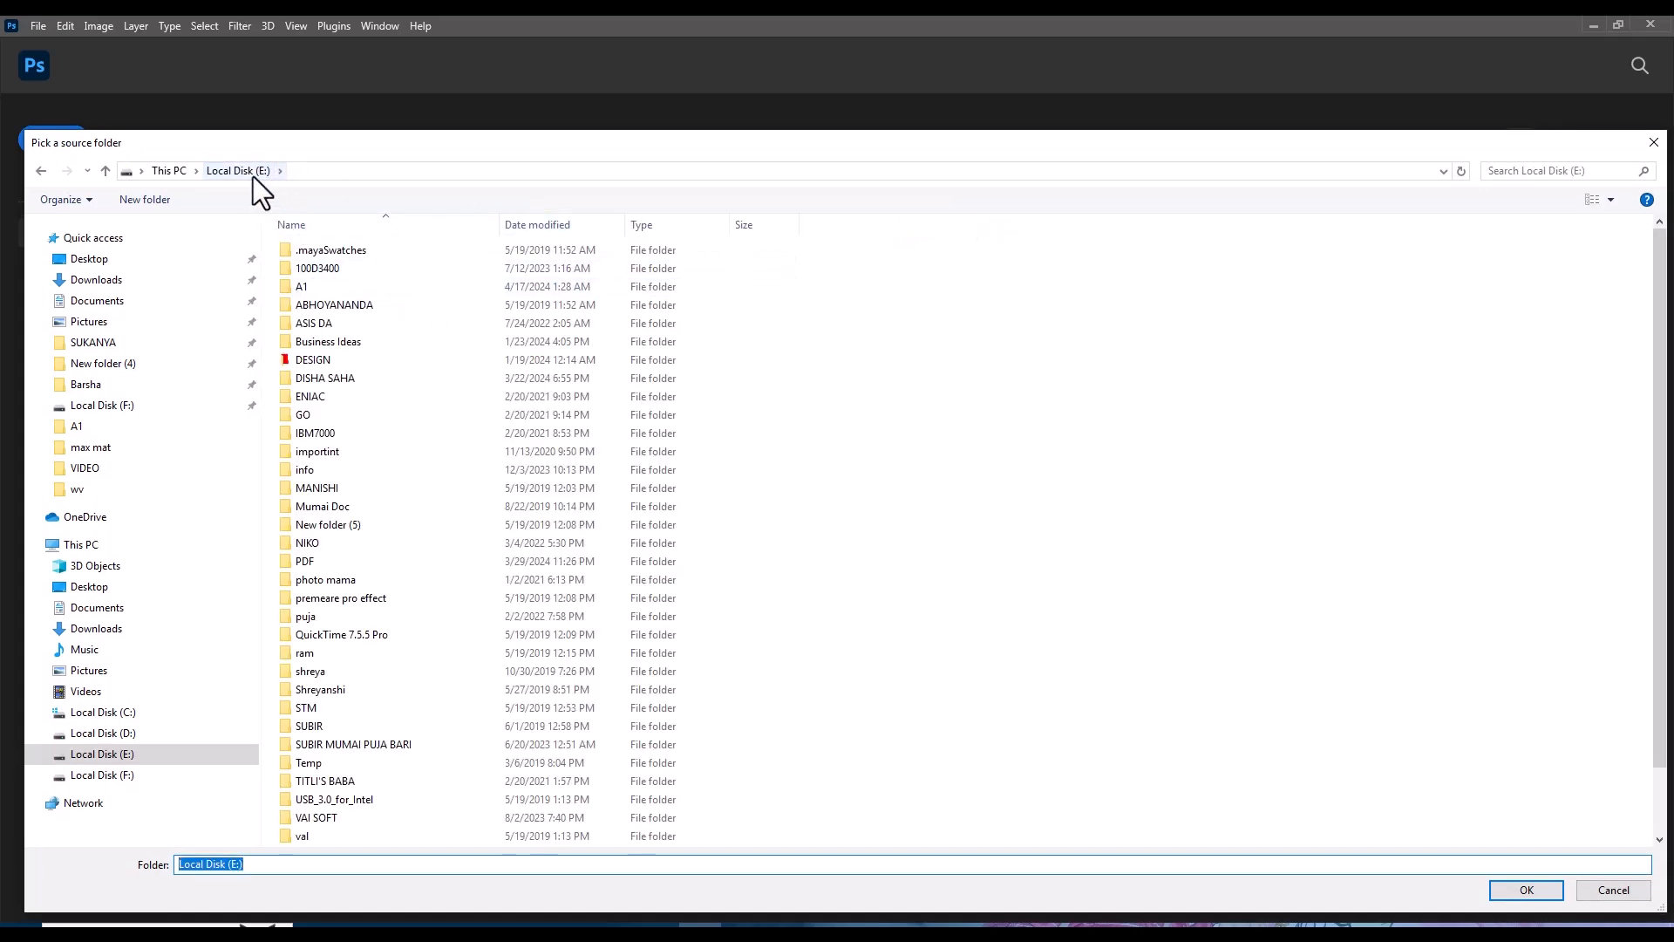
double_click(308, 290)
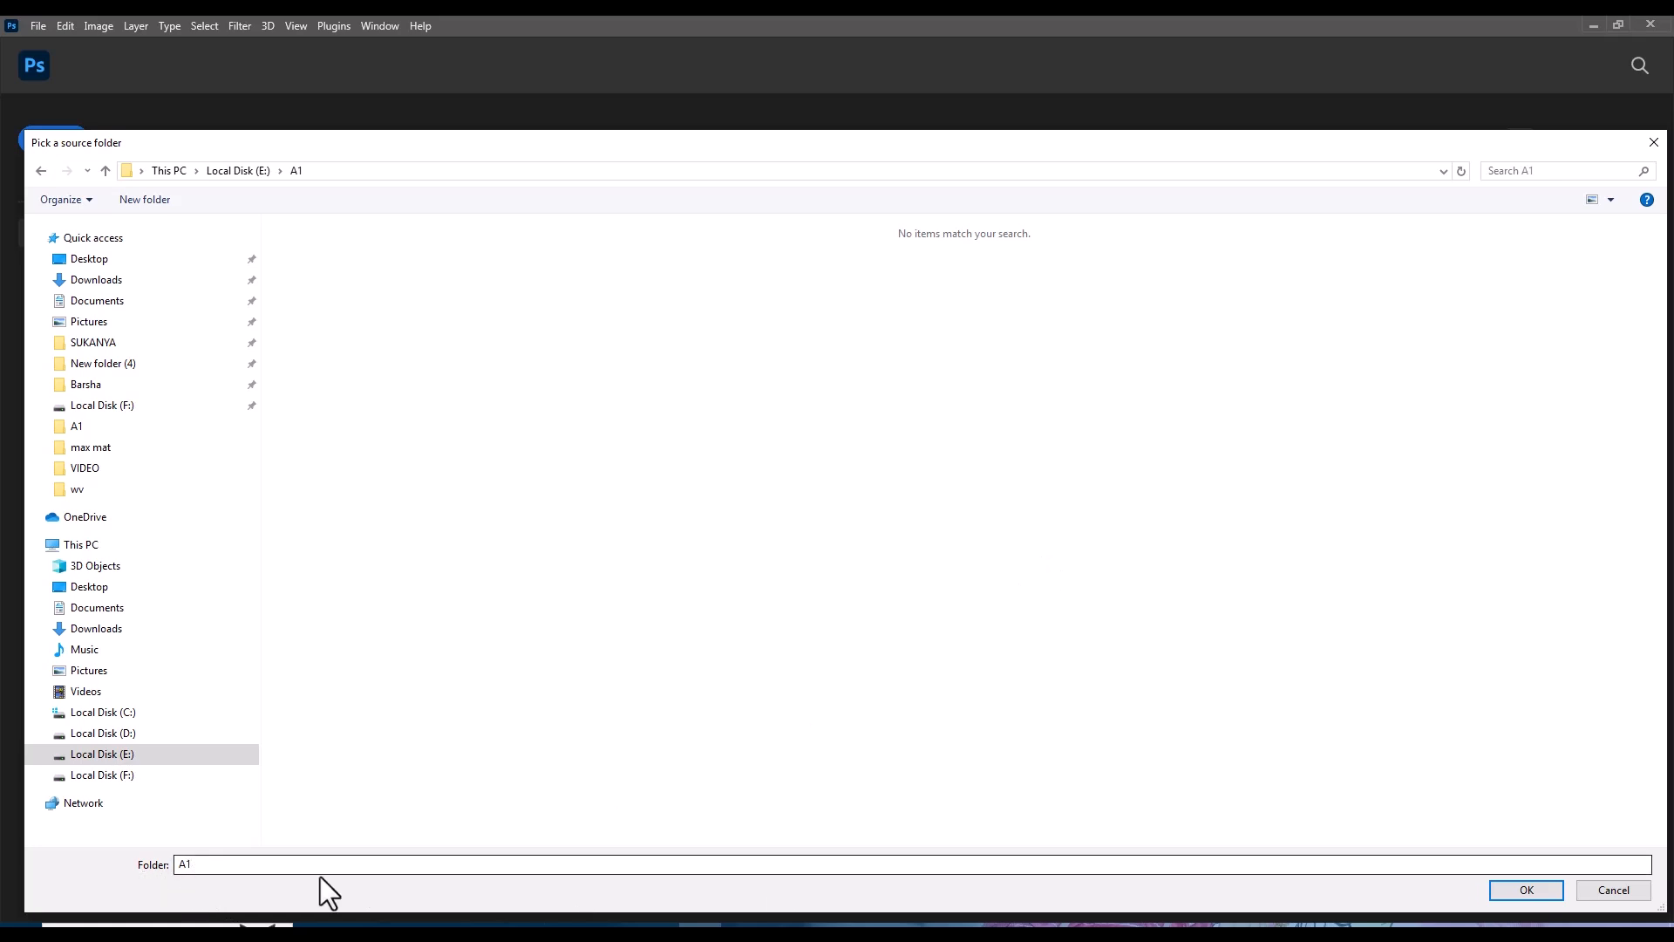
click(1534, 899)
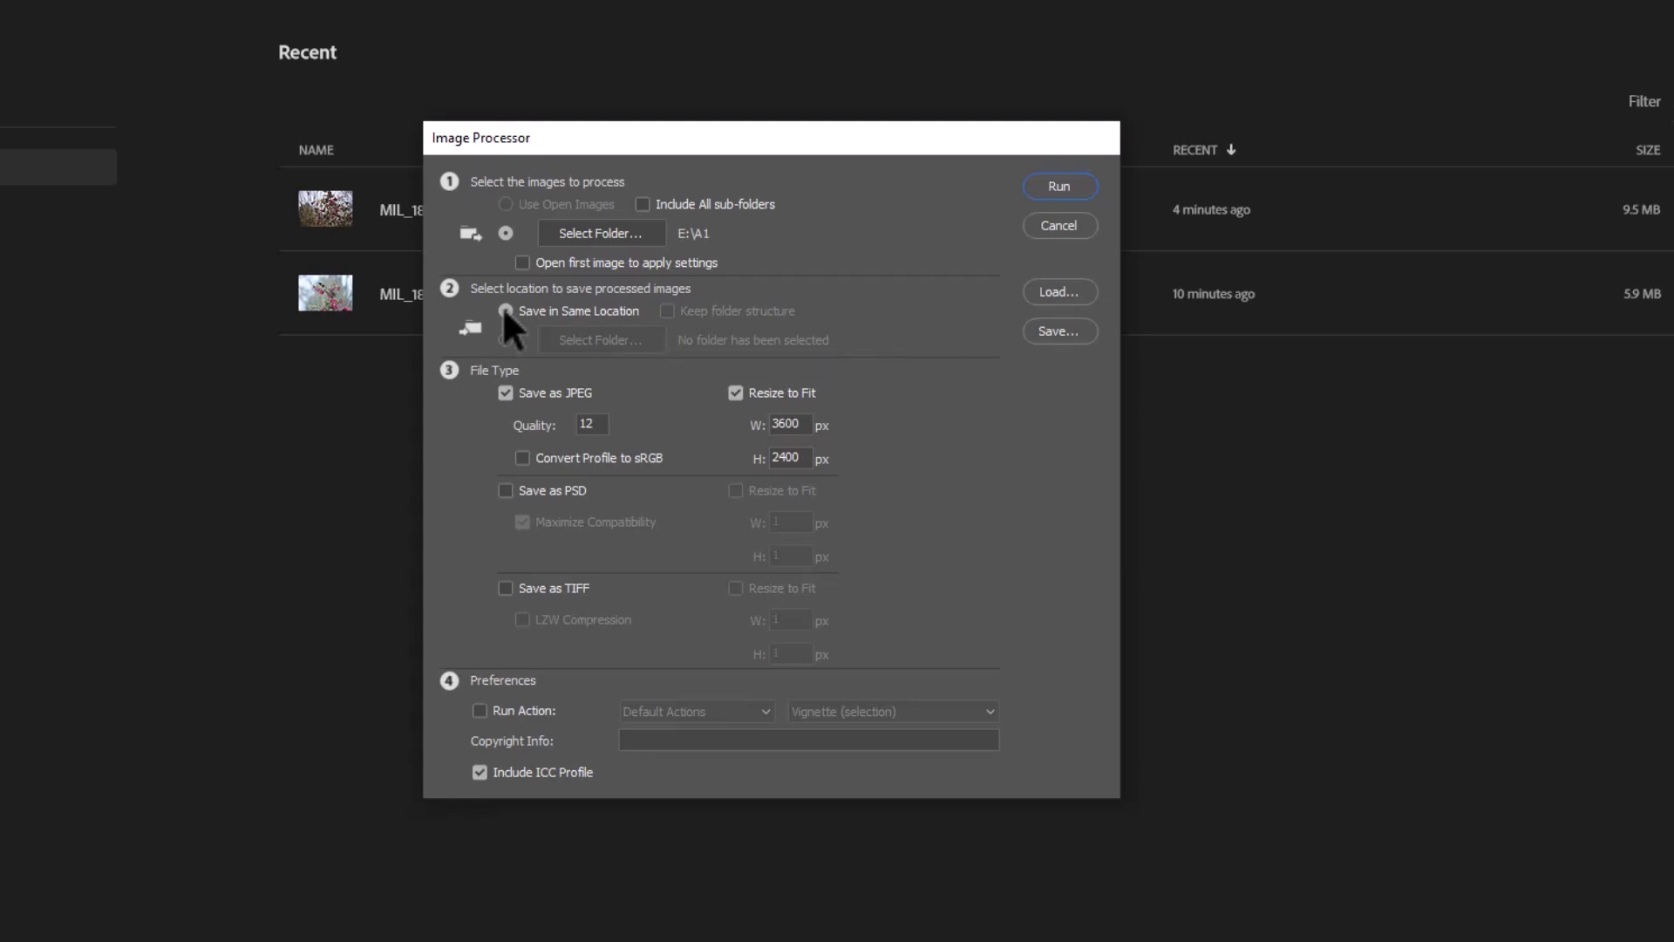
click(506, 339)
click(601, 340)
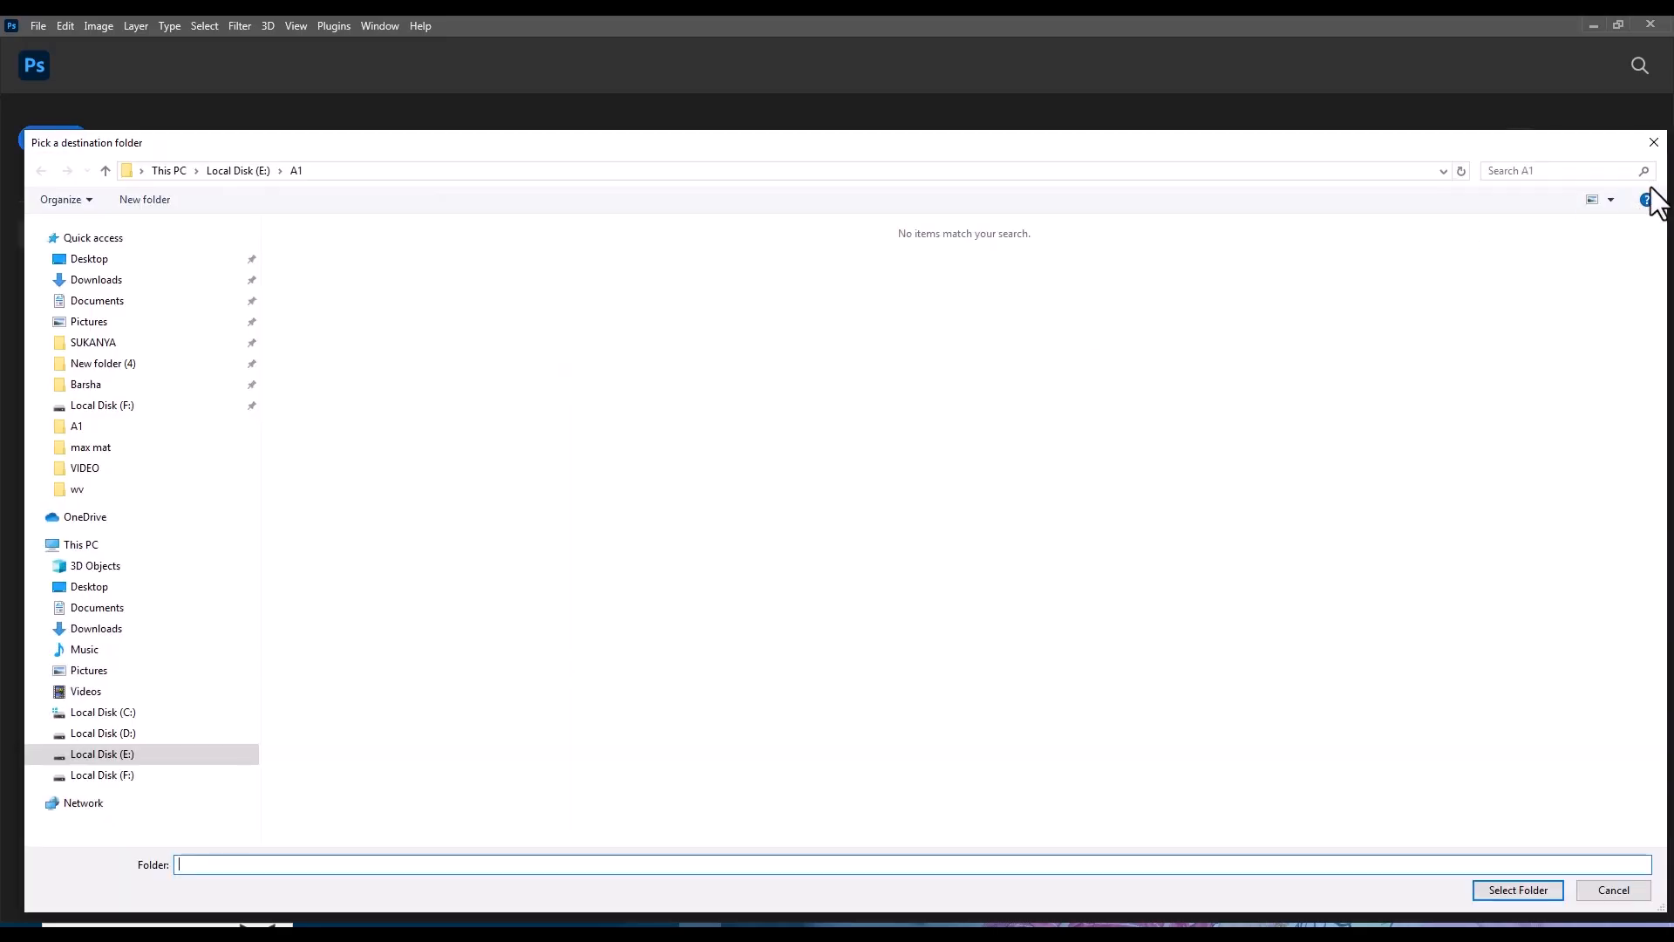
click(1654, 142)
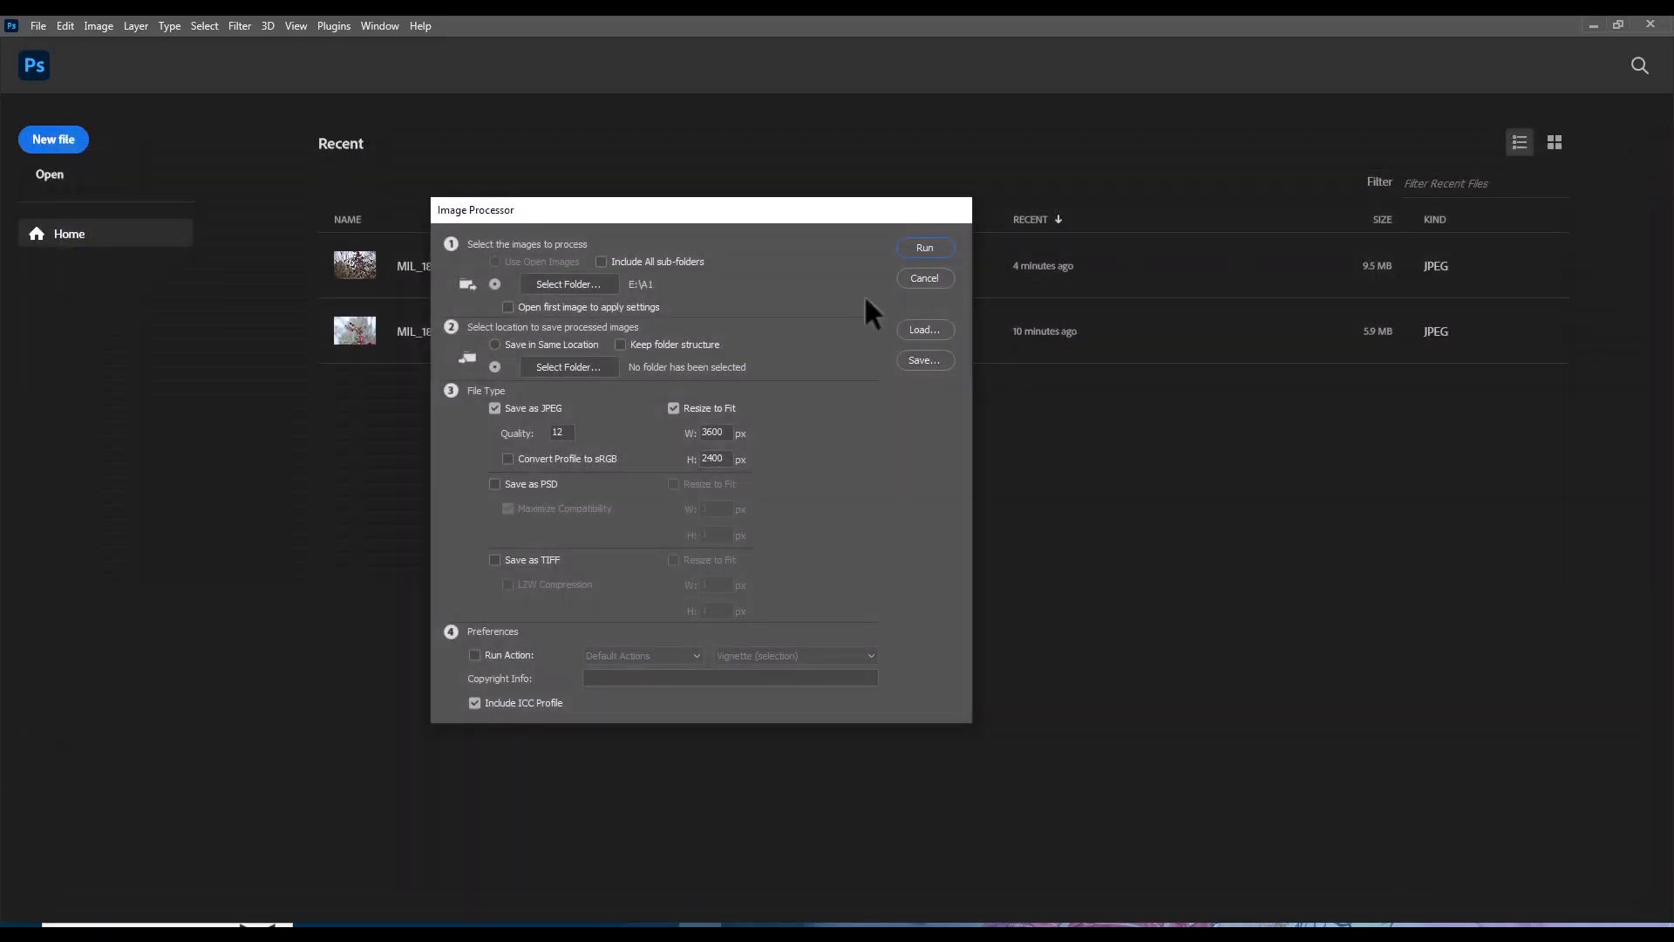
click(494, 344)
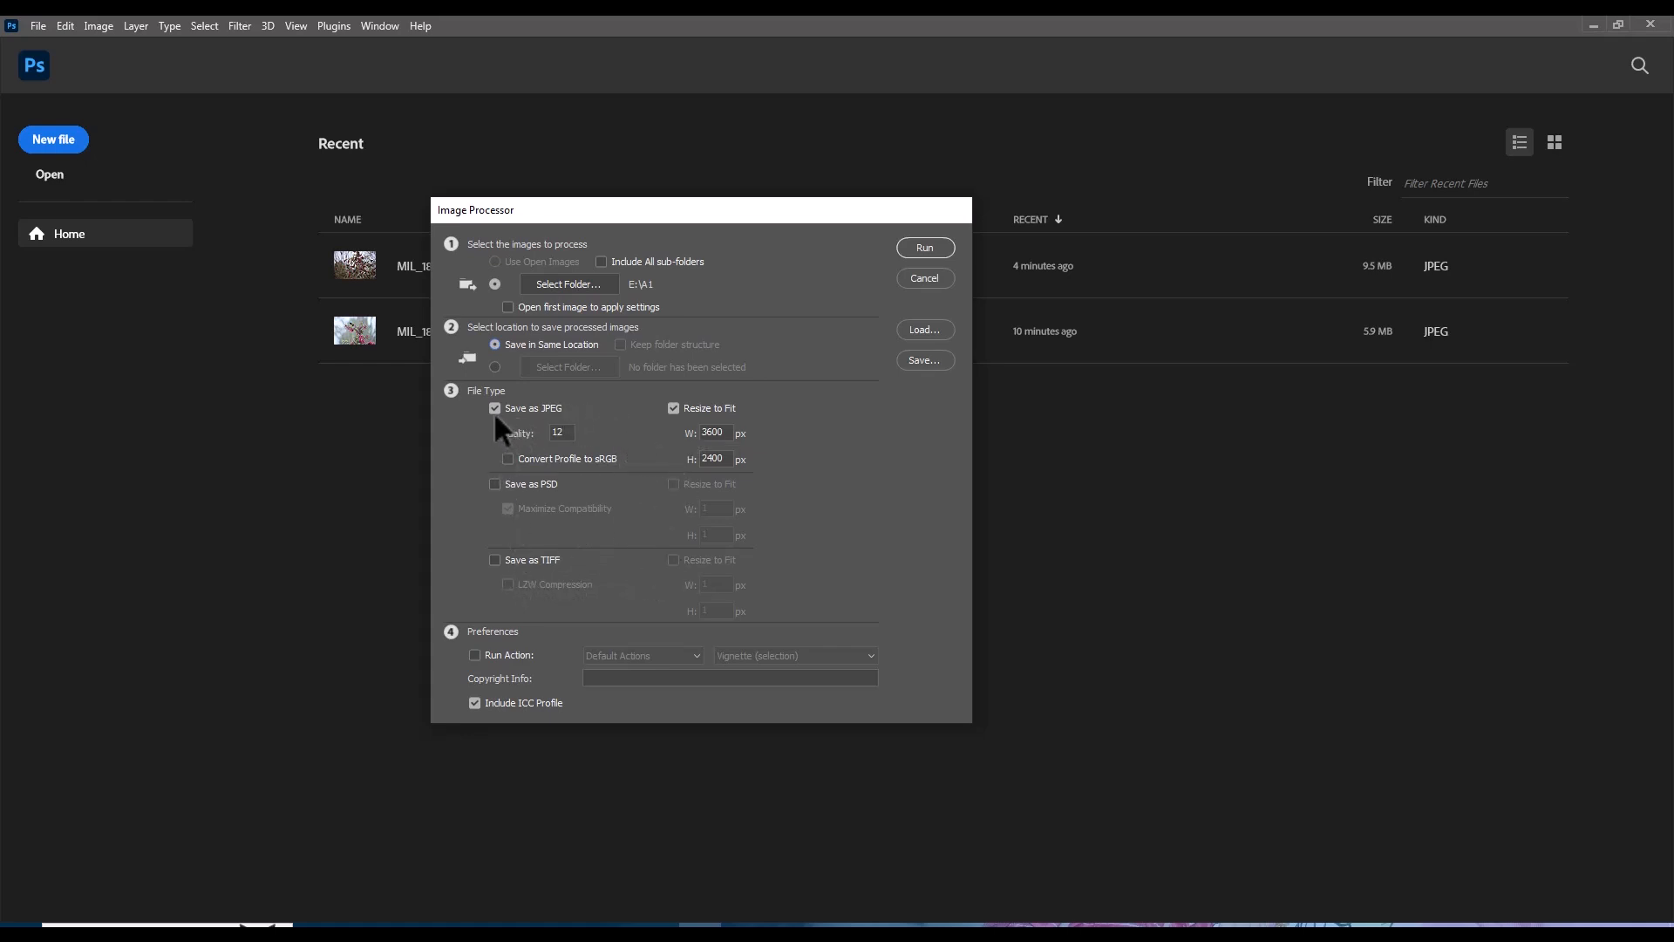
Enable saving as TIFF as well, and set the JPEG resize-to-fit size to 1800 px wide and 1200 px high
click(495, 559)
click(715, 458)
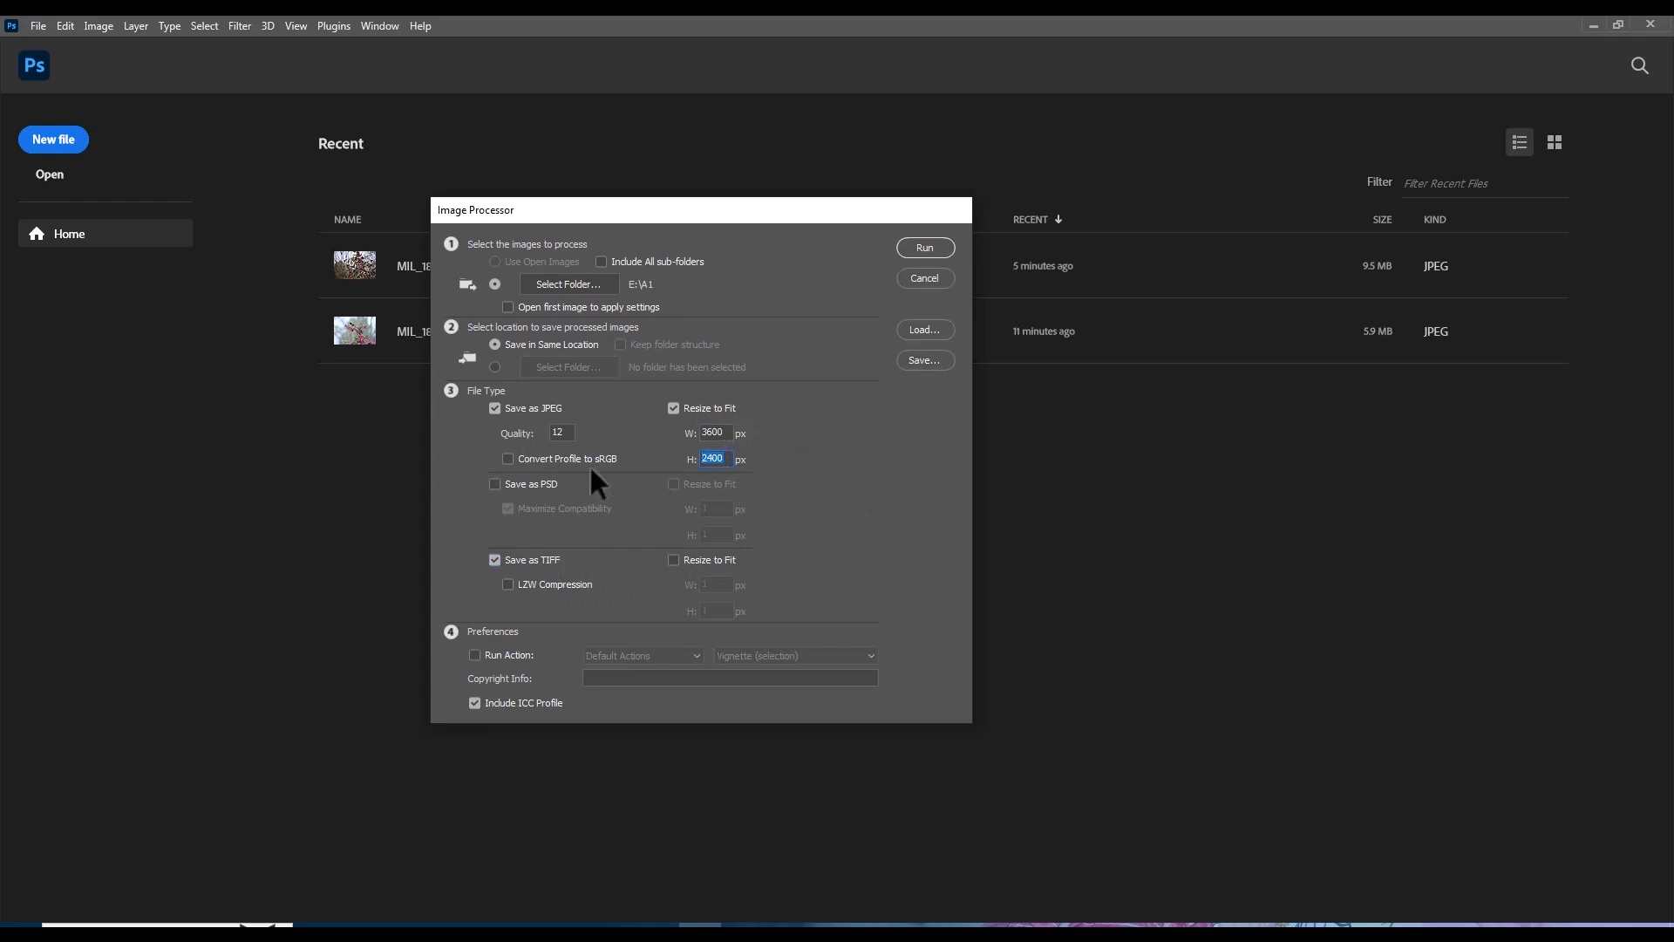
text(1200)
double_click(730, 432)
text(1800)
drag(840, 217, 891, 171)
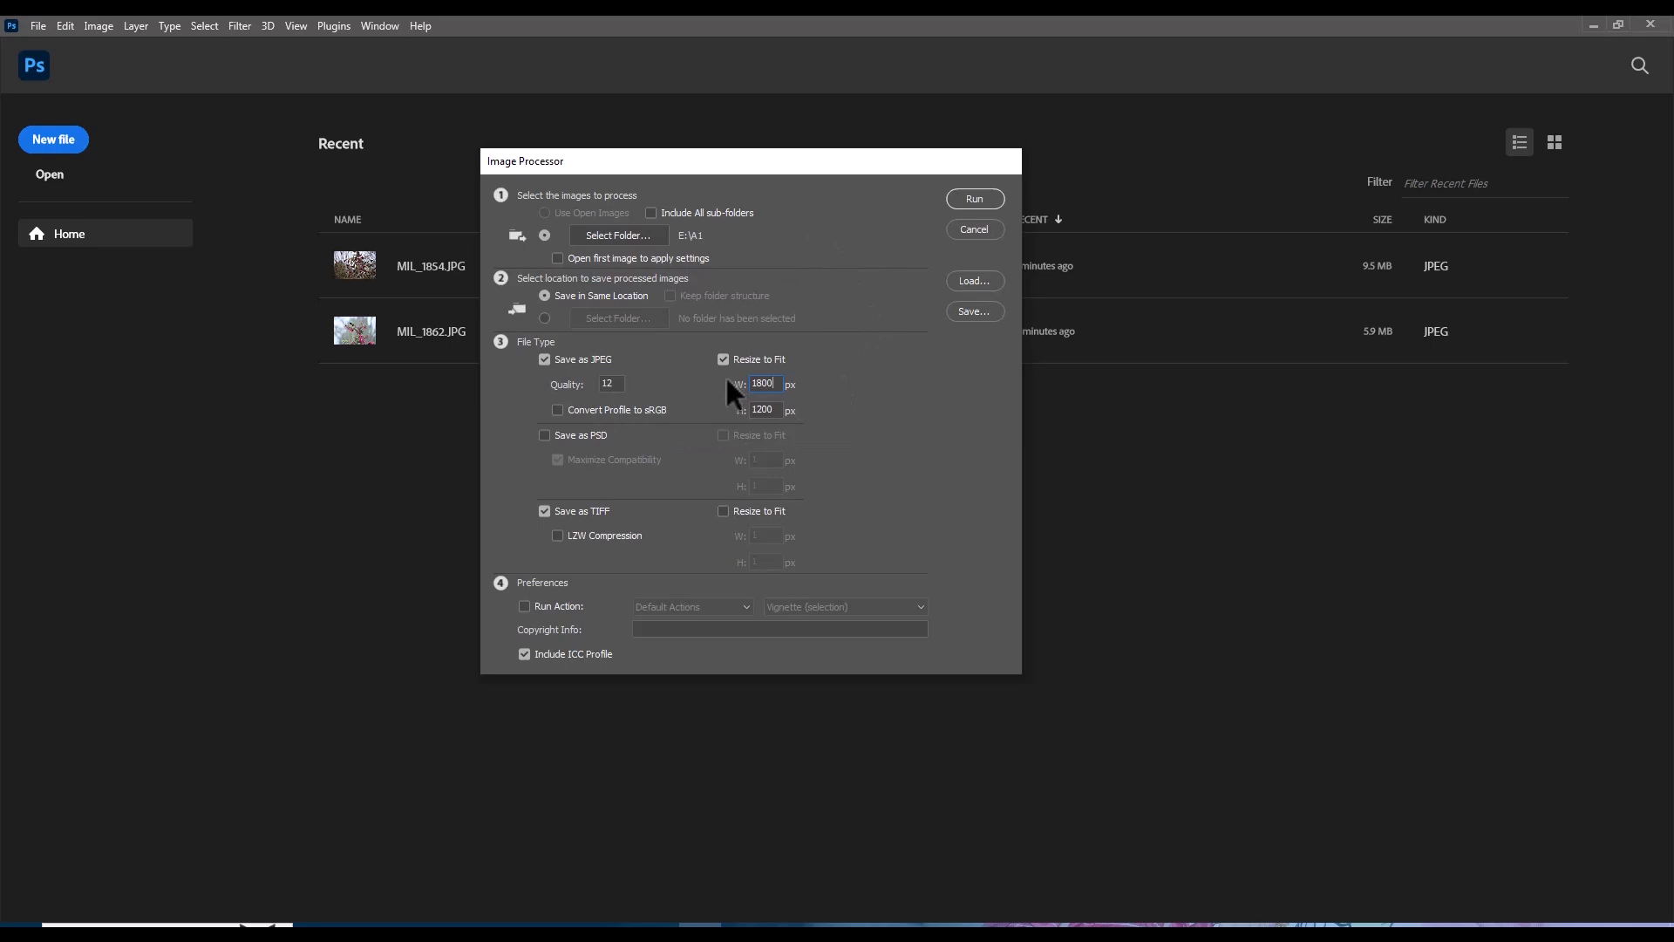
Keep the JPEG quality at 12 and run the Image Processor on the A1 photos
click(610, 384)
drag(622, 377, 594, 383)
click(621, 382)
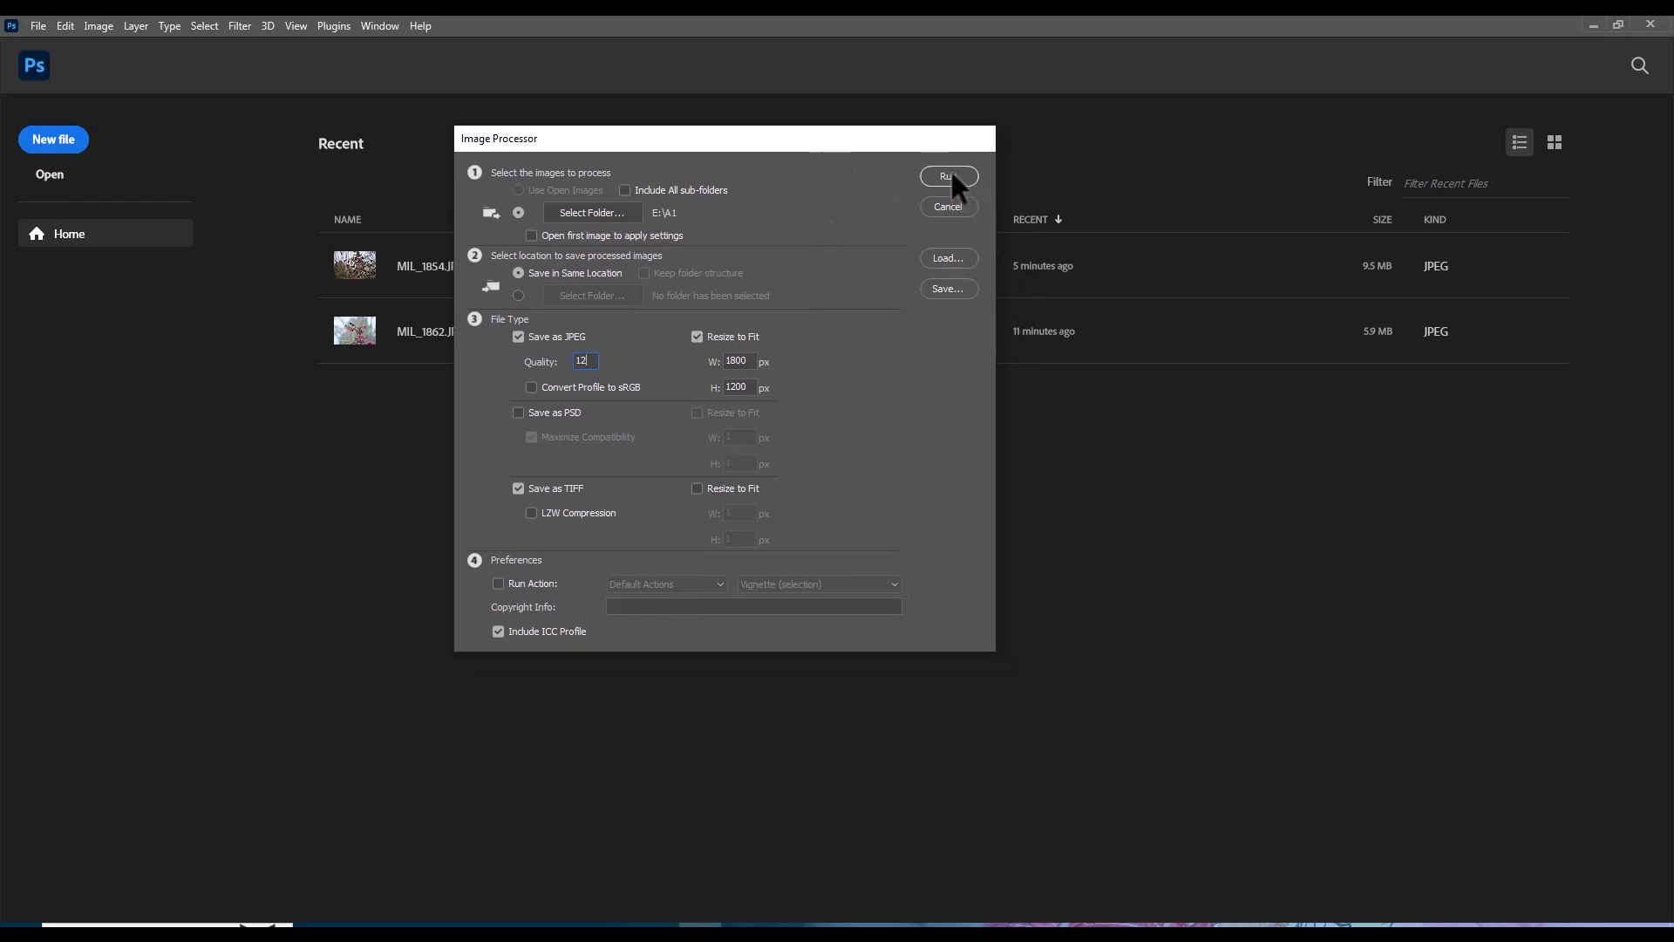
click(951, 176)
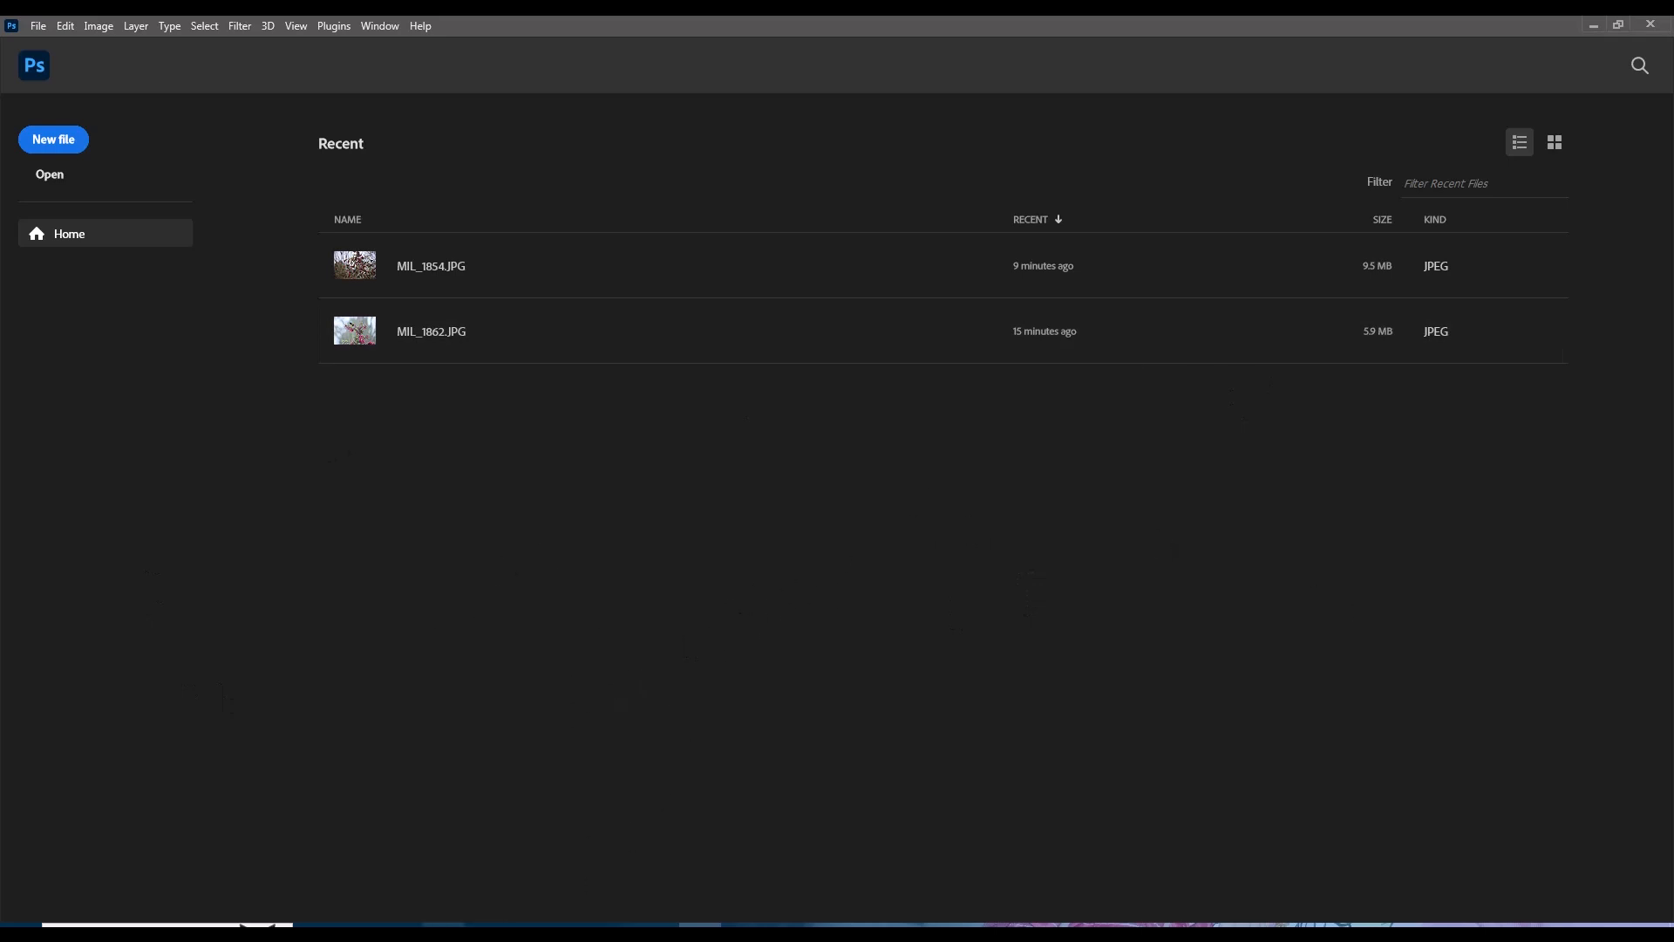
Switch to File Explorer, open the A1 folder, look through the processed photos in its JPEG subfolder, and return to A1
key(alt+Tab)
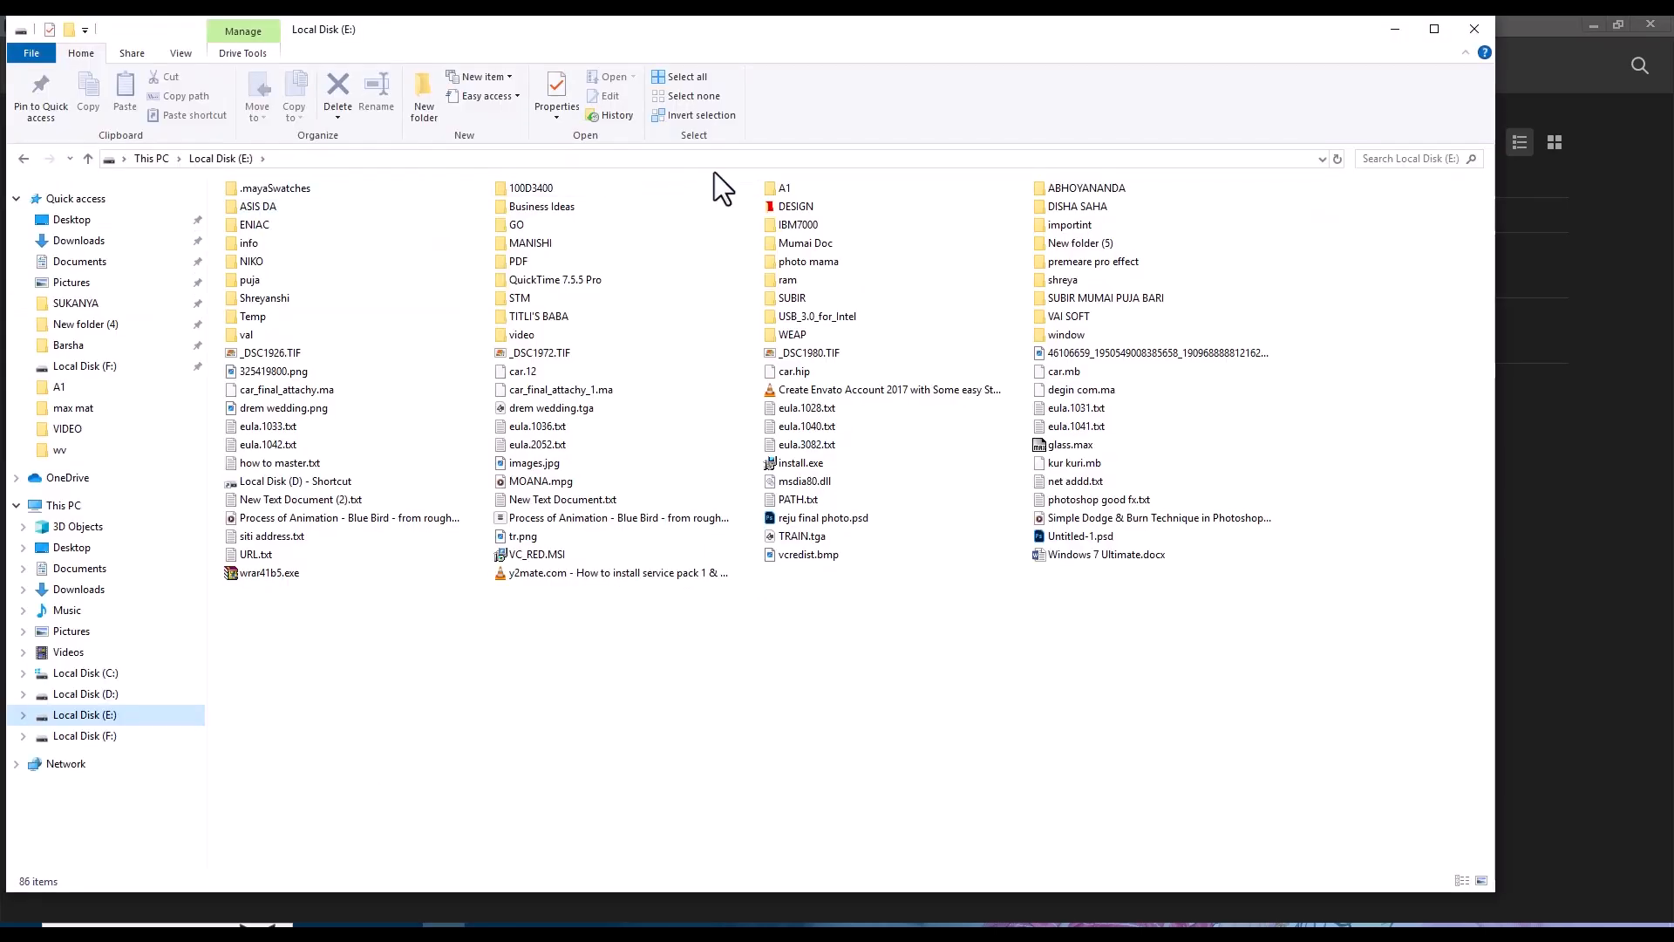
double_click(818, 187)
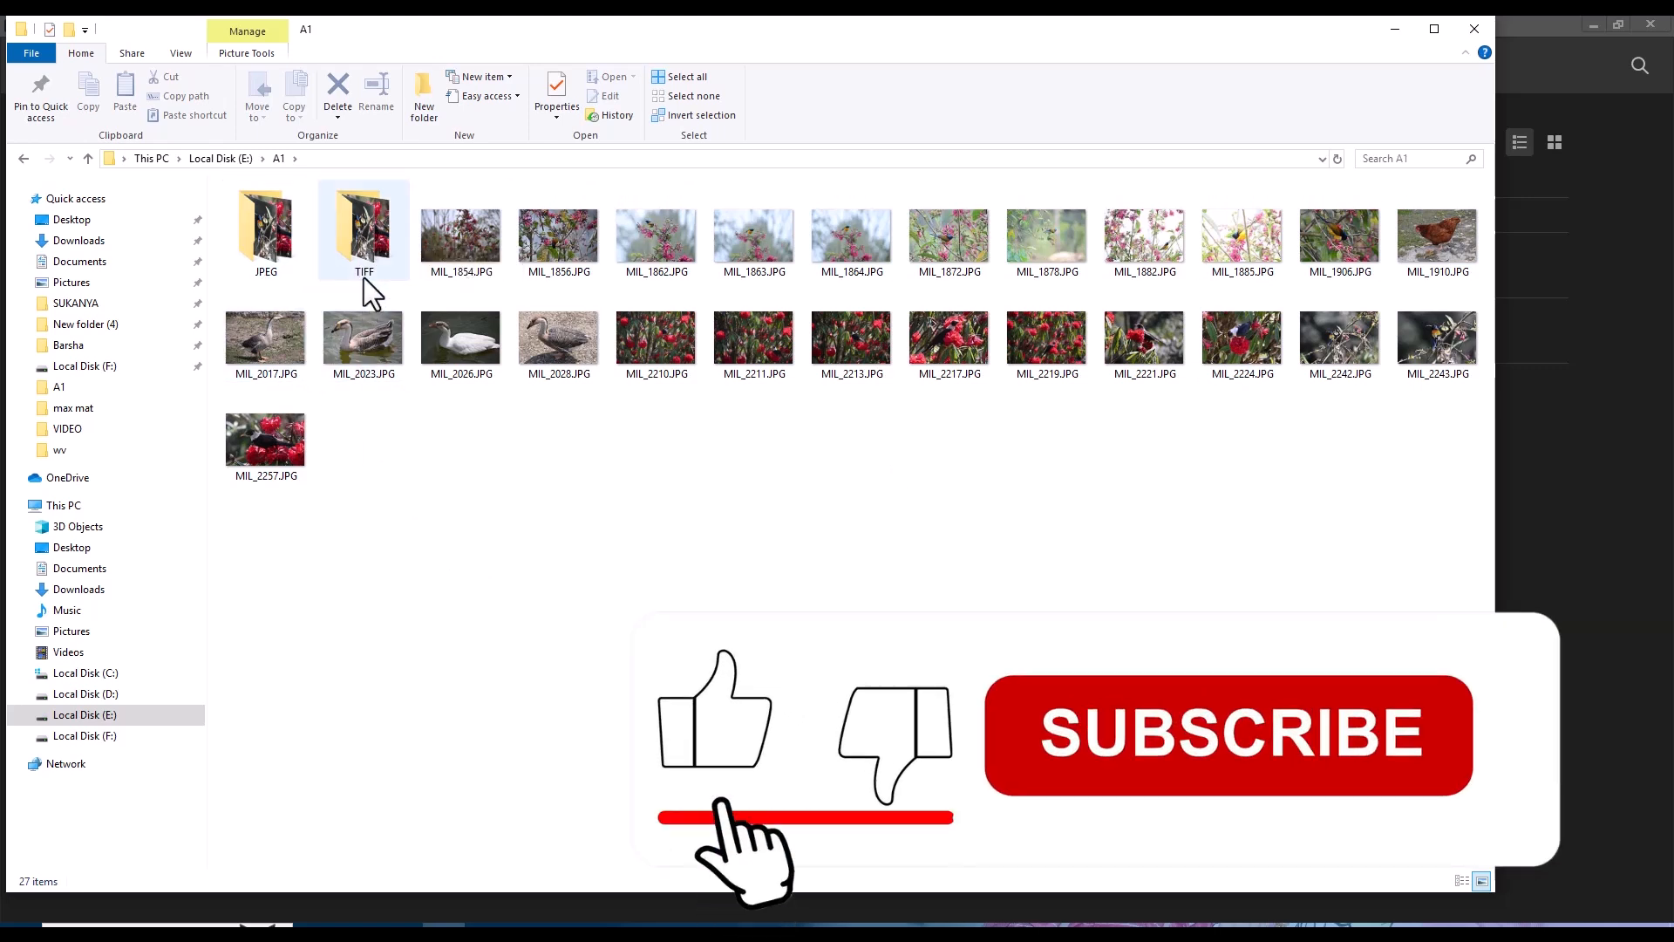
double_click(248, 228)
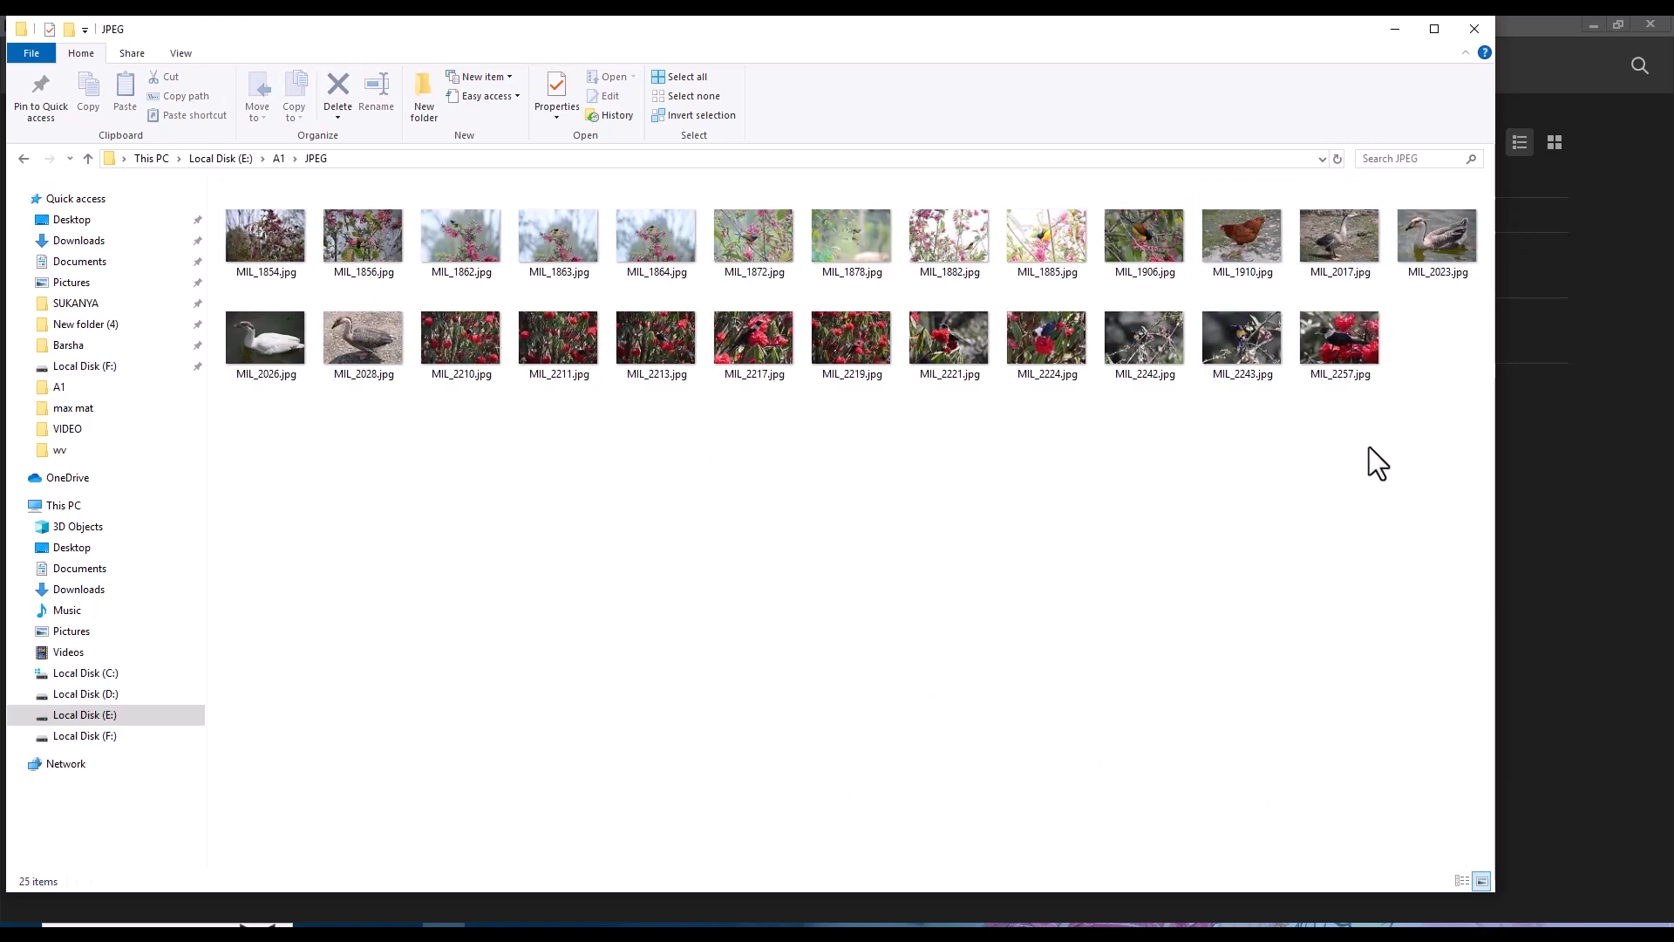
click(87, 158)
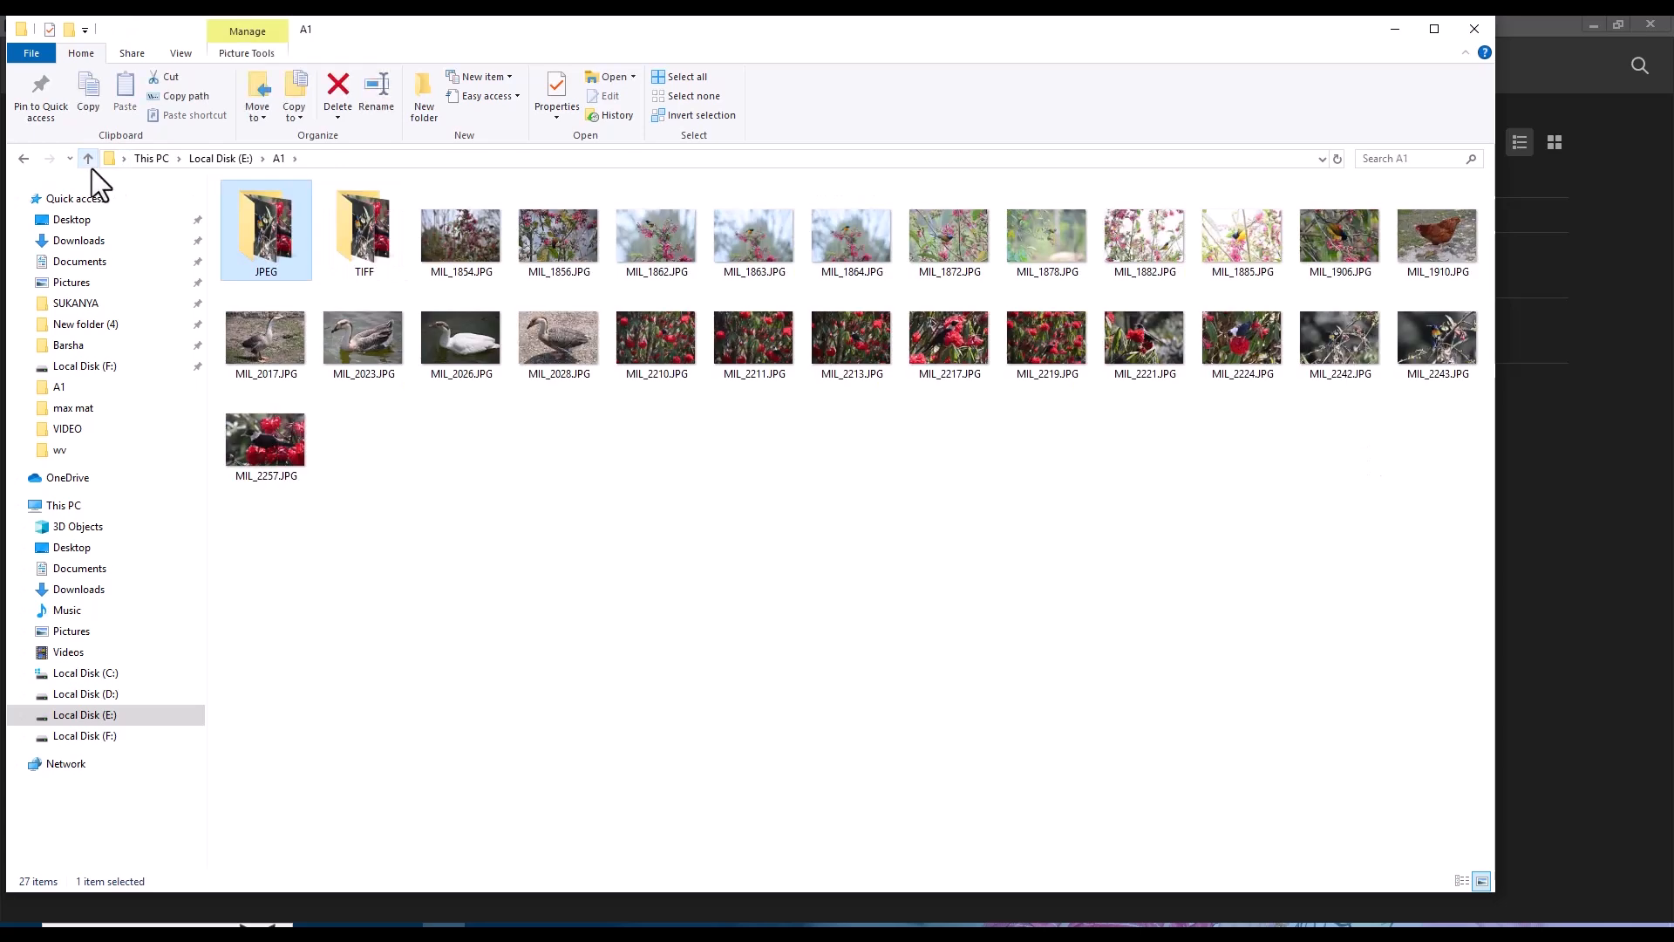
Check the size and file count of the JPEG and TIFF output folders in their properties
right_click(267, 223)
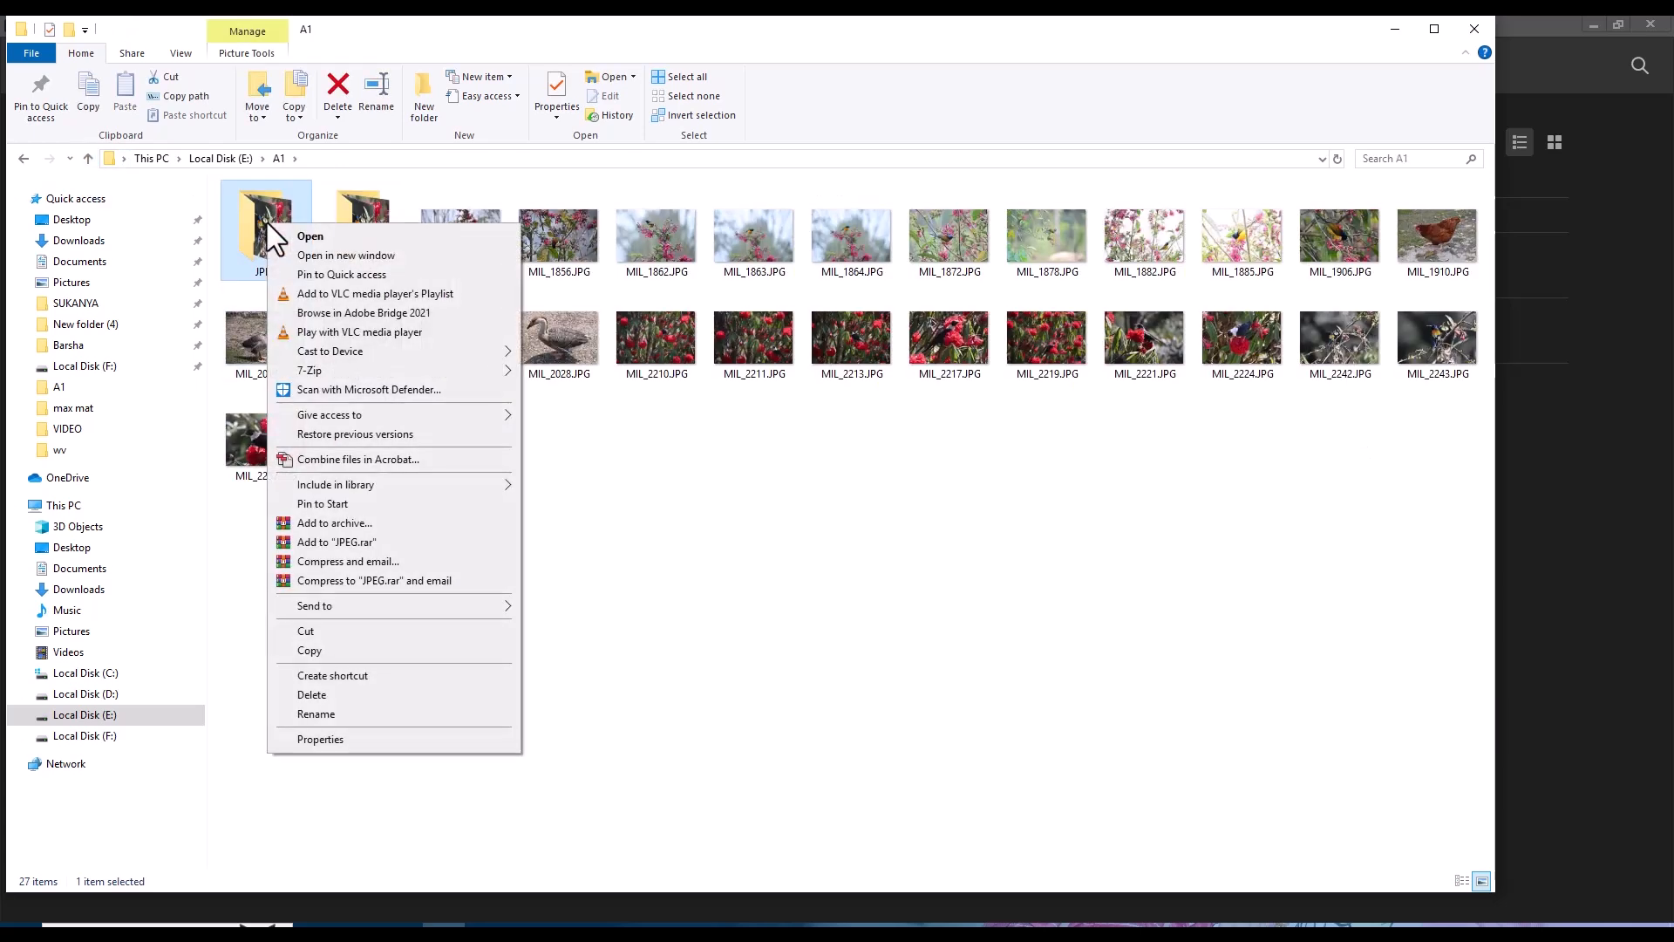
click(463, 739)
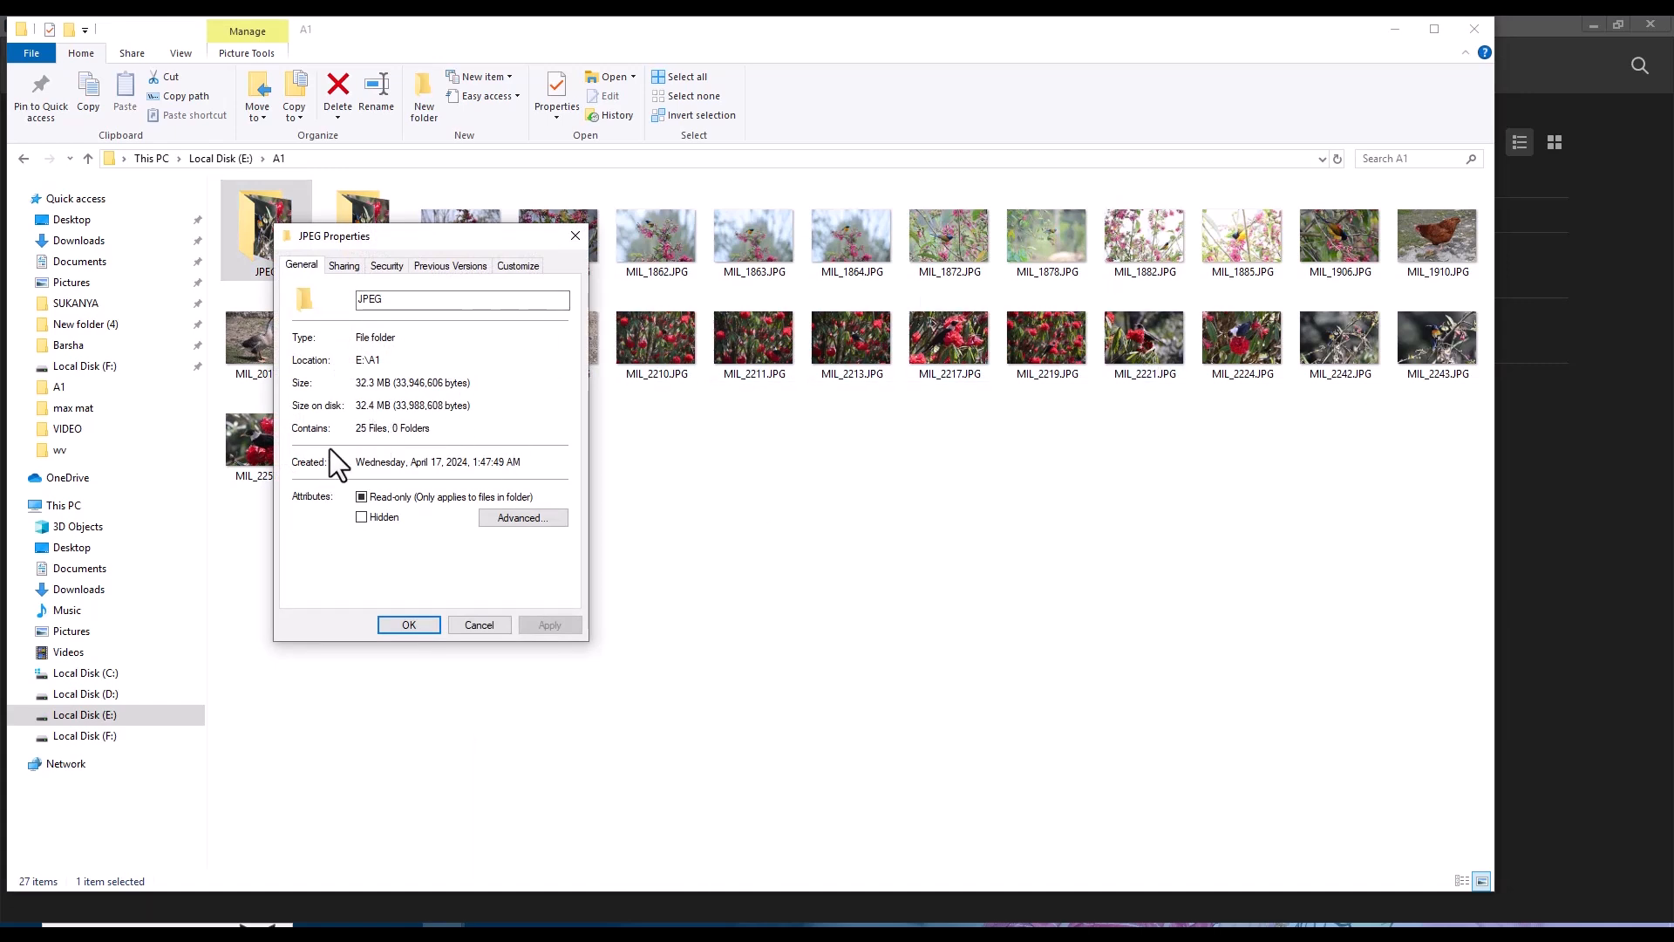
click(575, 235)
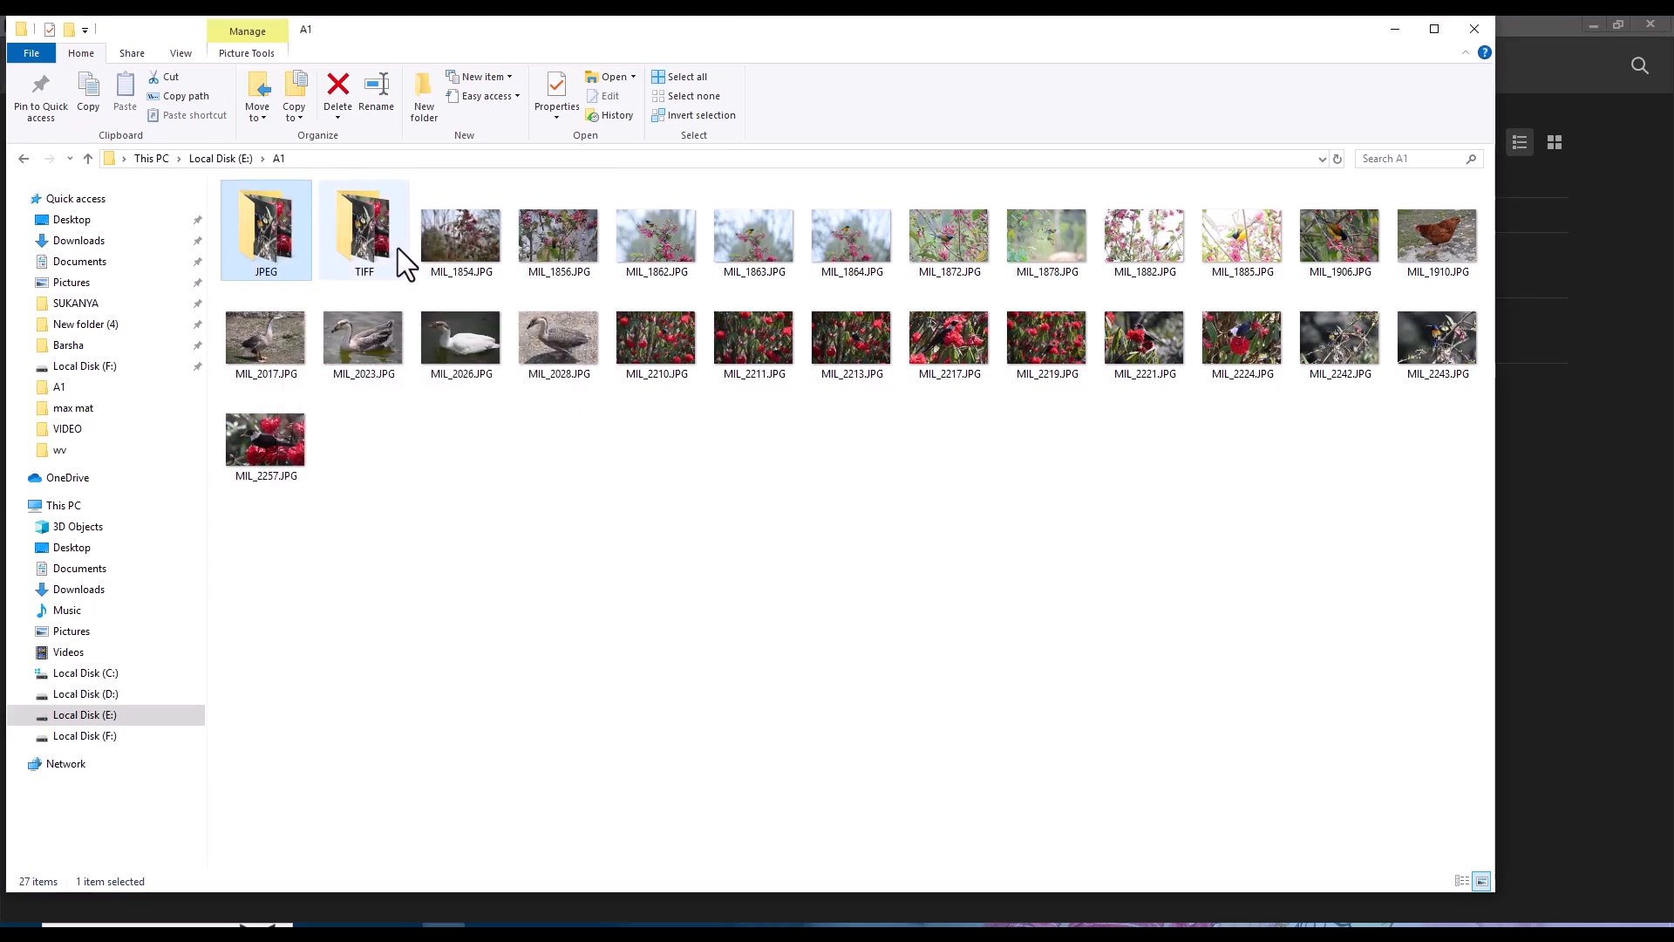
right_click(359, 244)
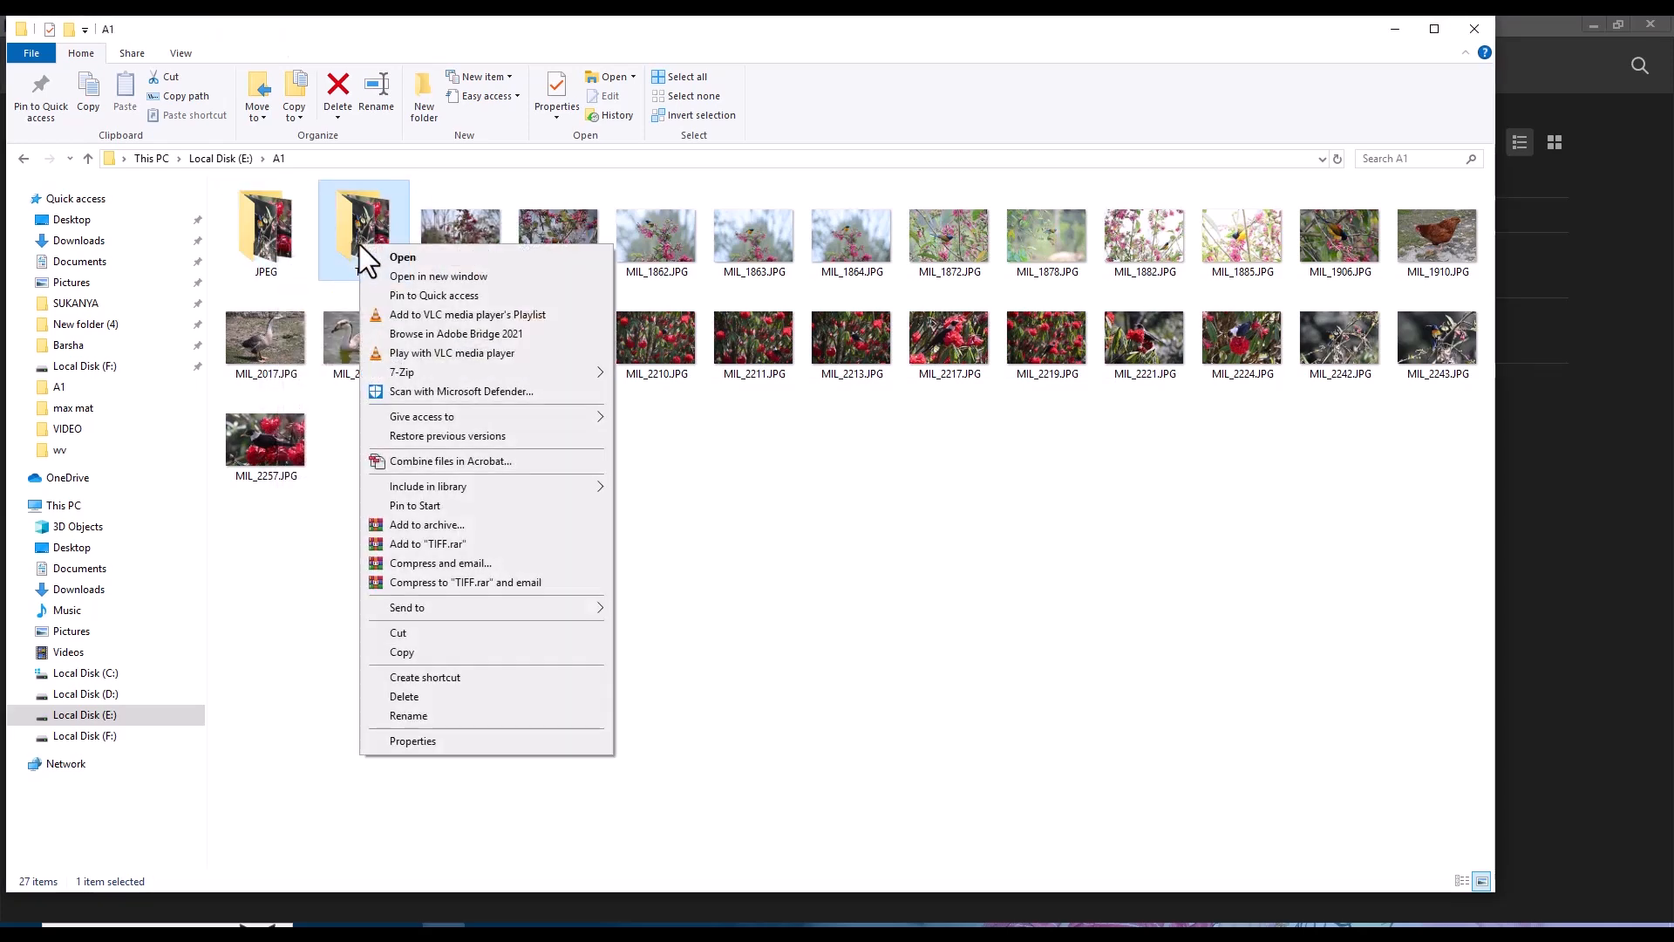
click(473, 740)
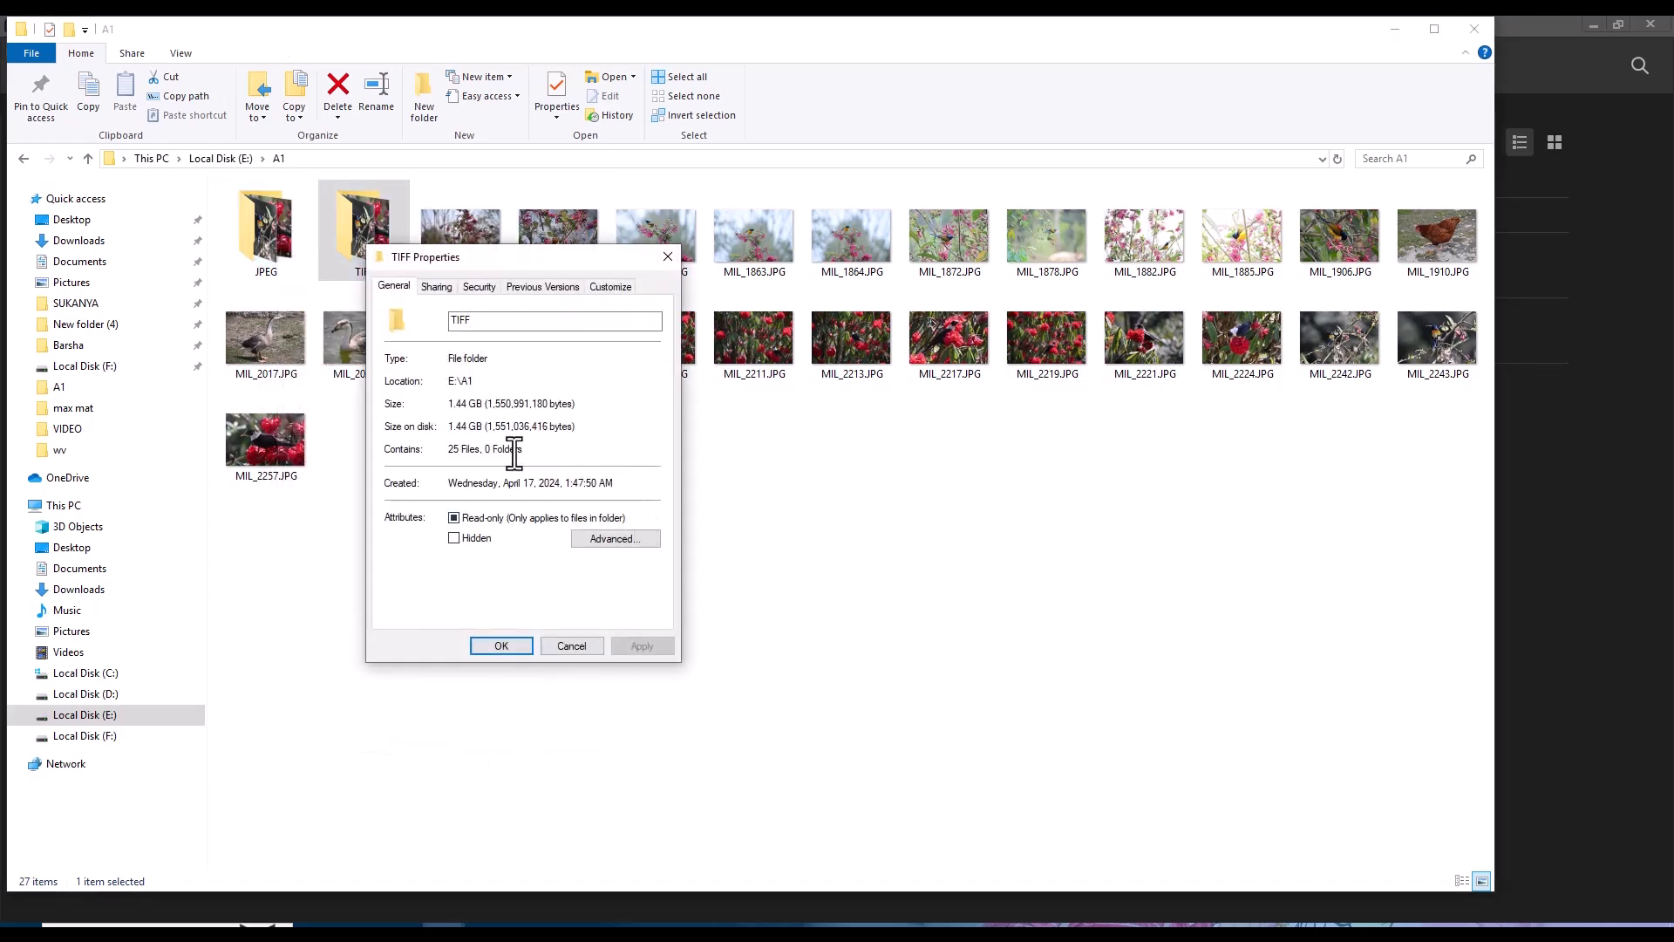
click(660, 254)
click(526, 548)
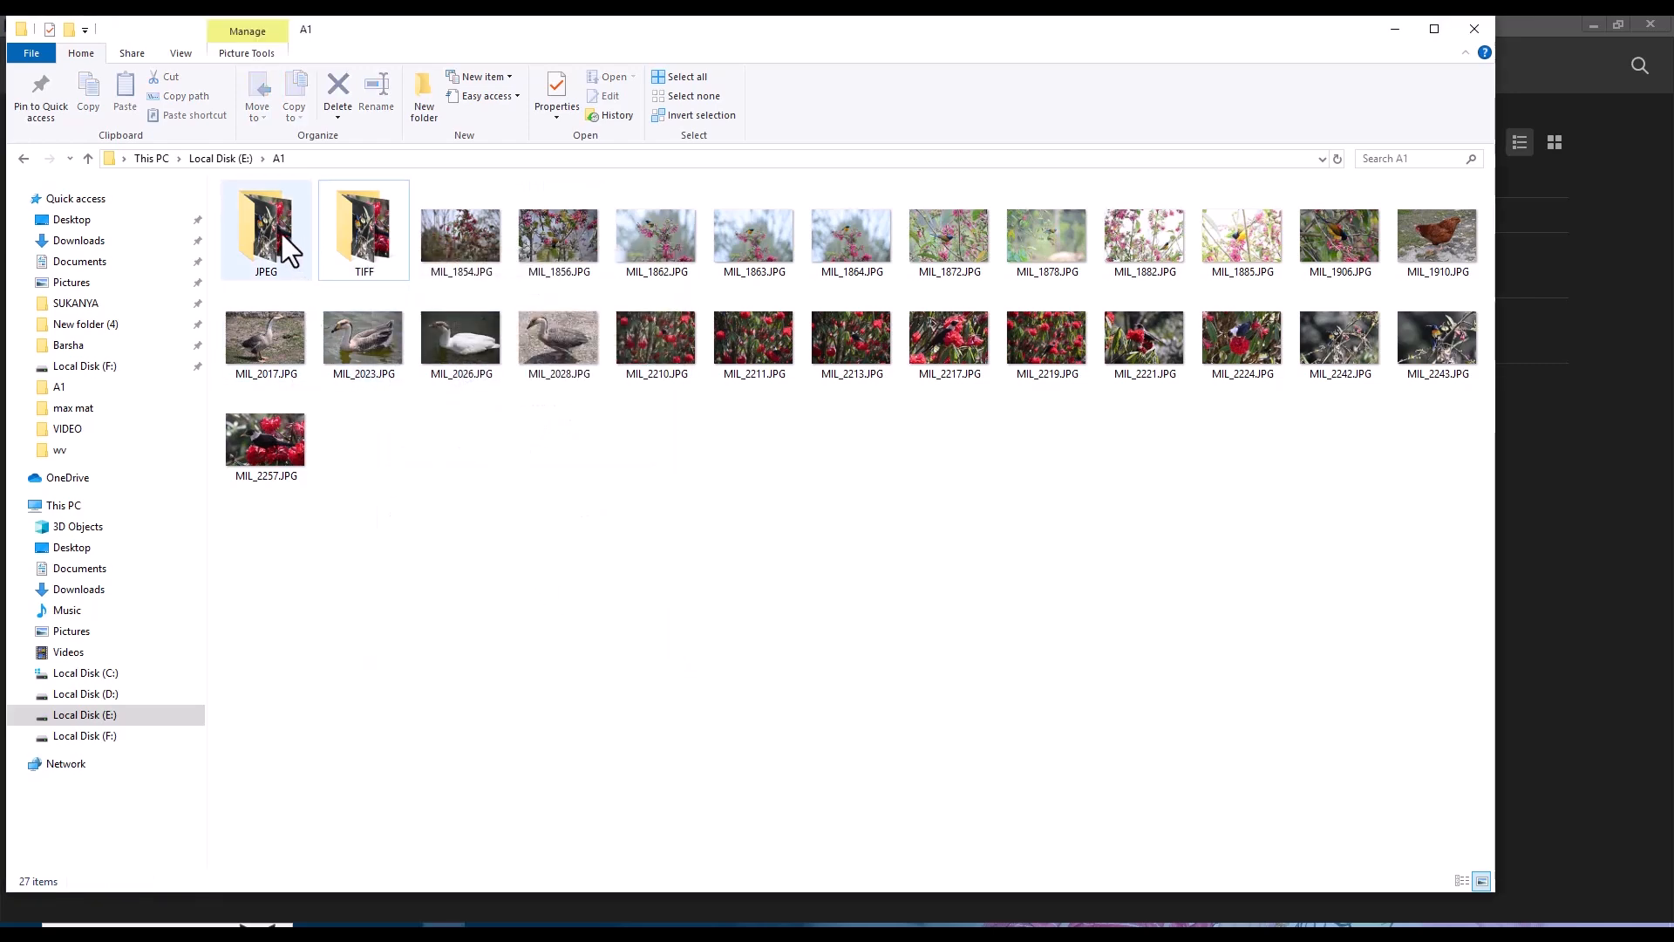
Reopen the properties of the JPEG folder and the TIFF folder to compare their total sizes, then clear the selection
right_click(280, 234)
click(484, 756)
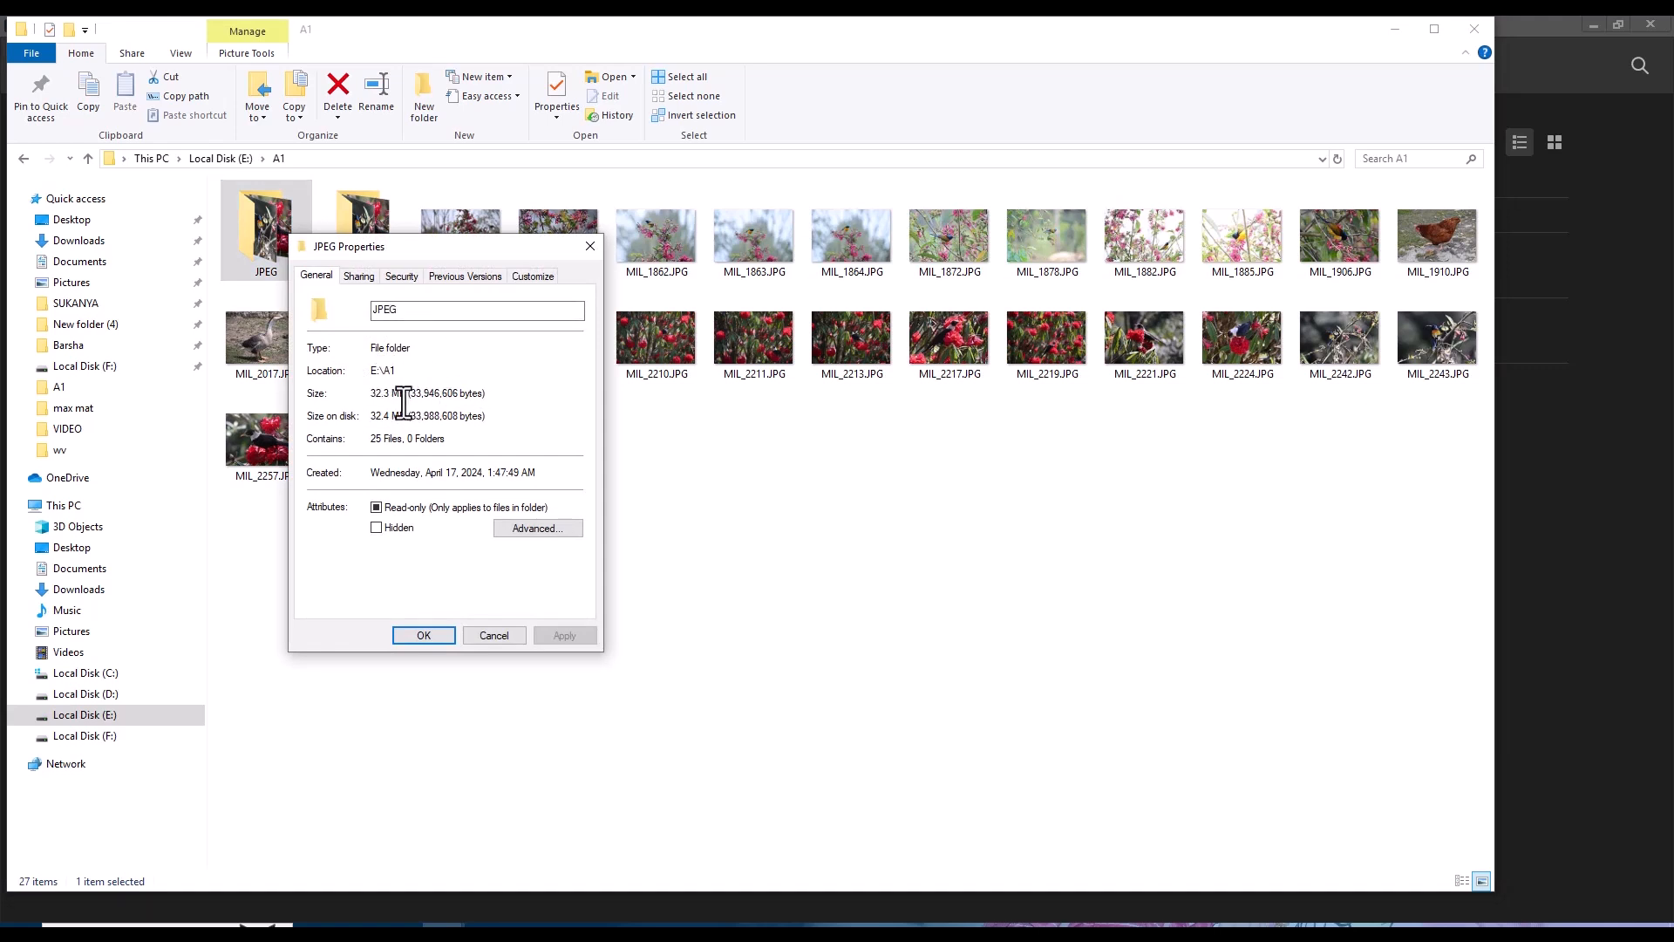
click(588, 248)
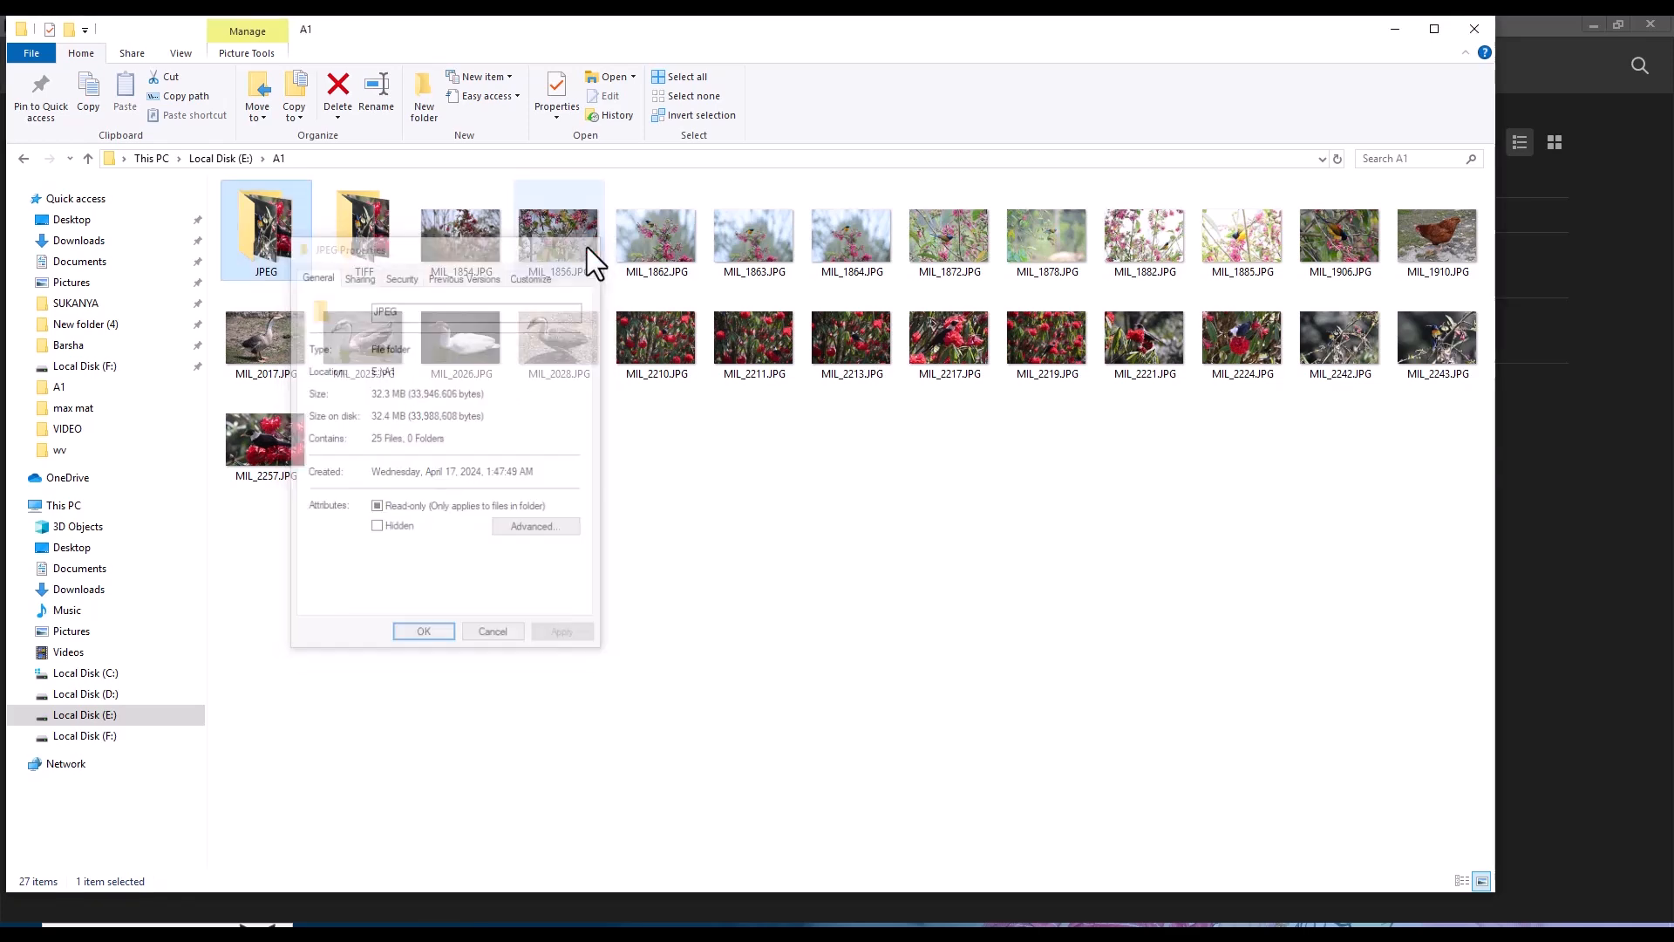
right_click(361, 237)
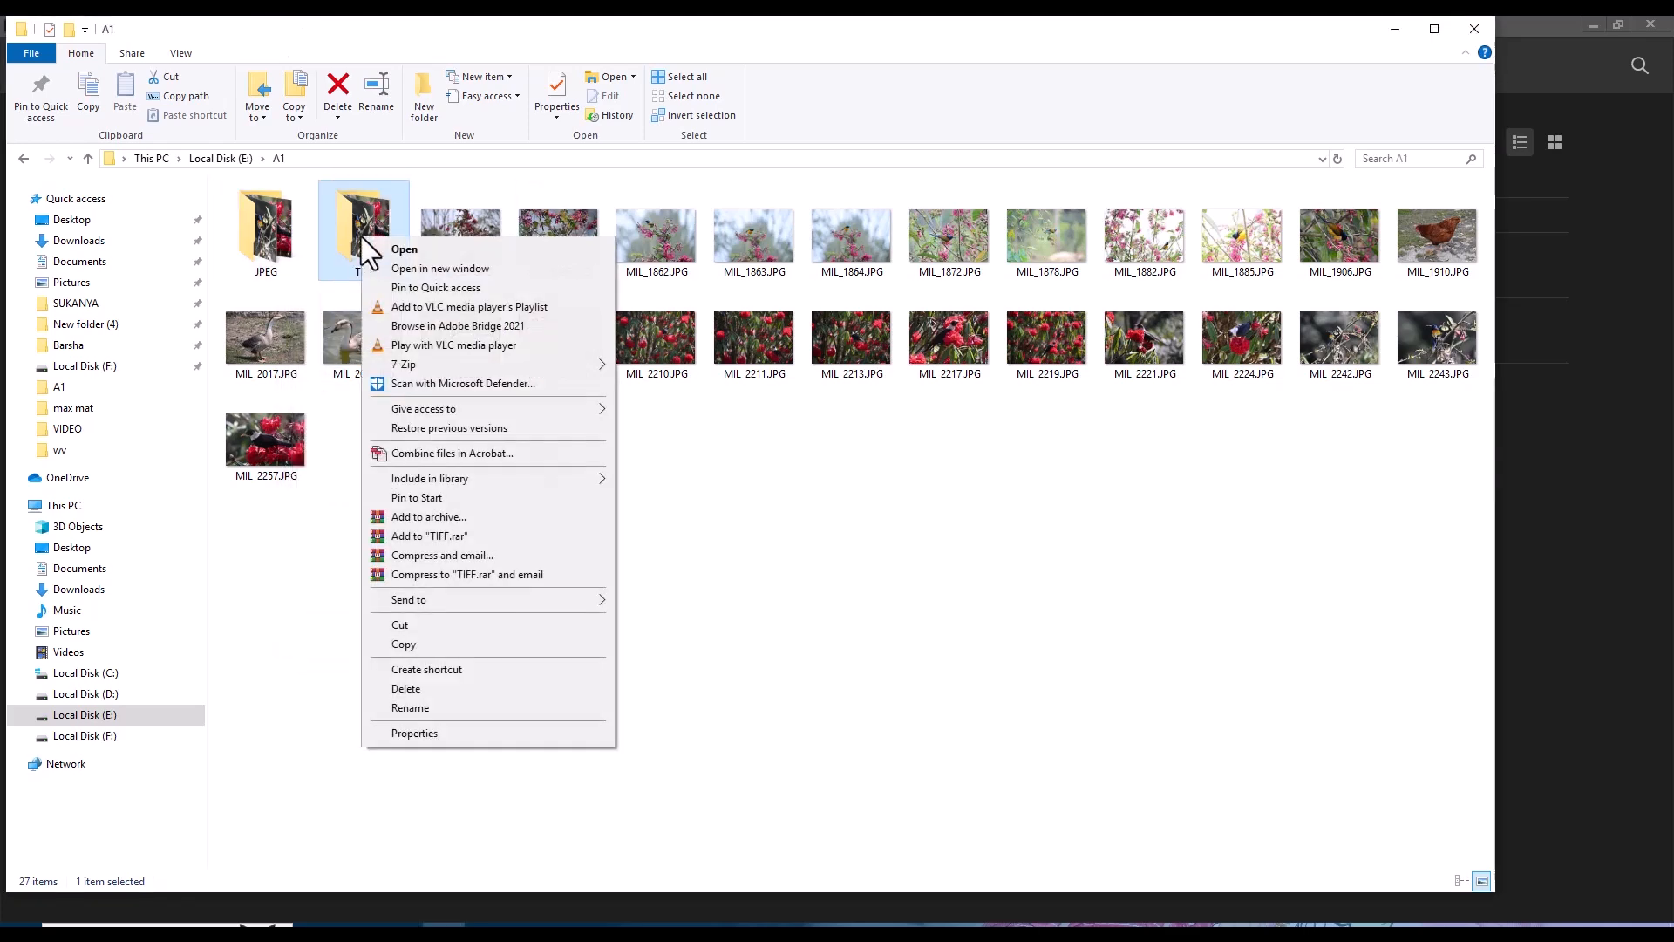
click(510, 732)
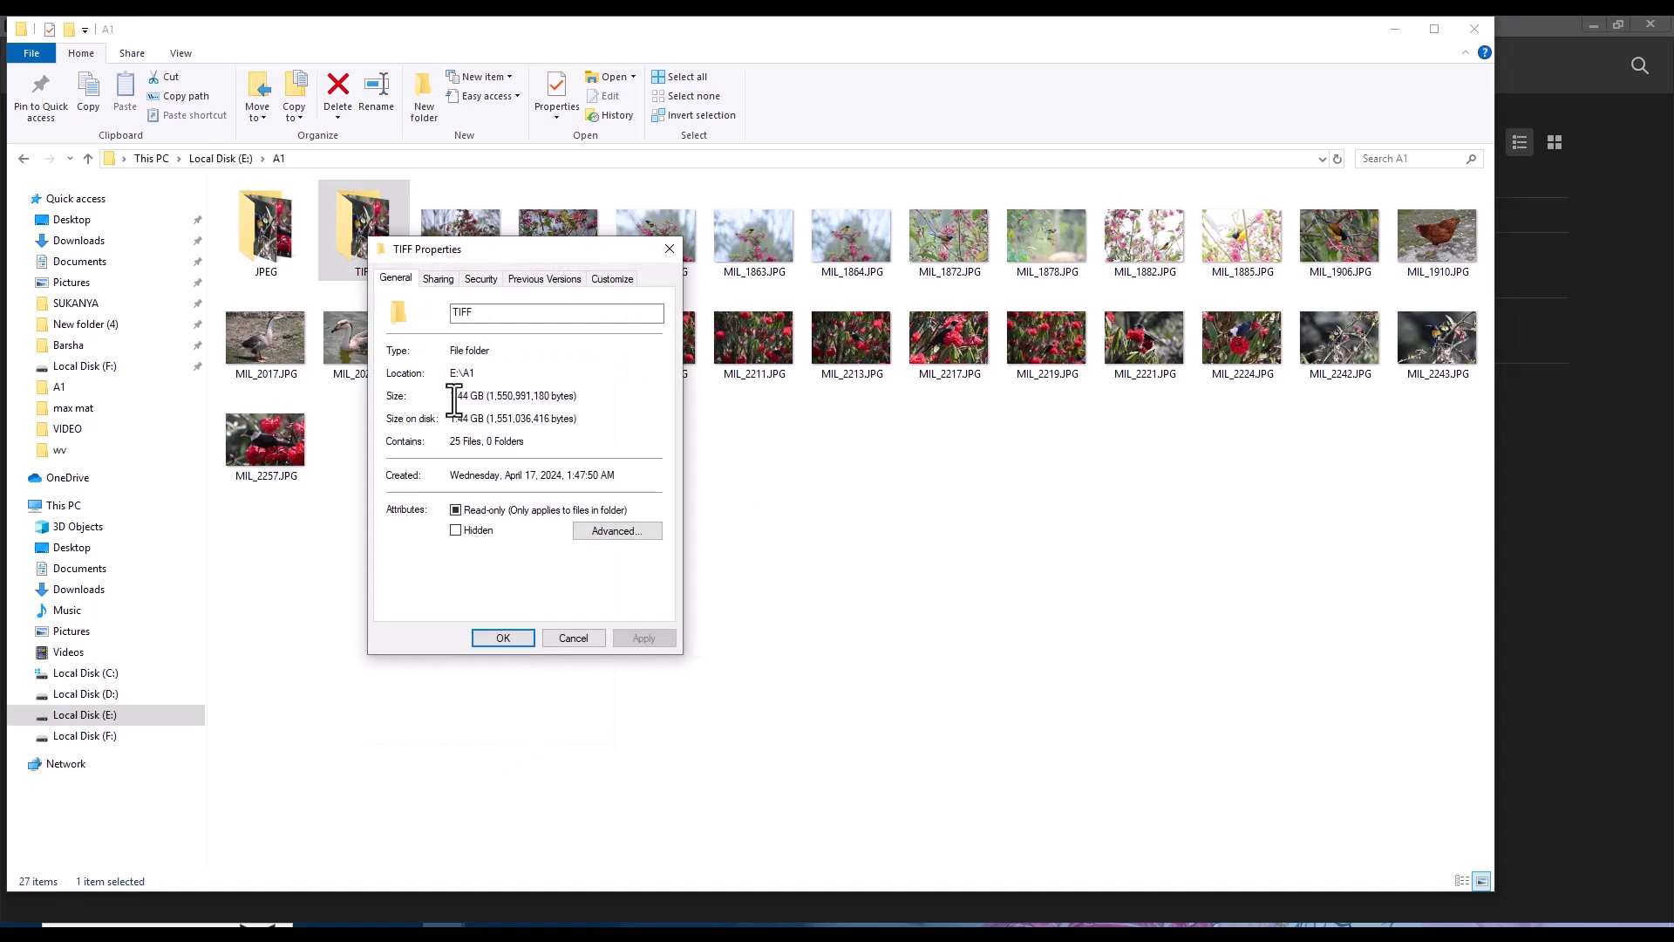
click(670, 248)
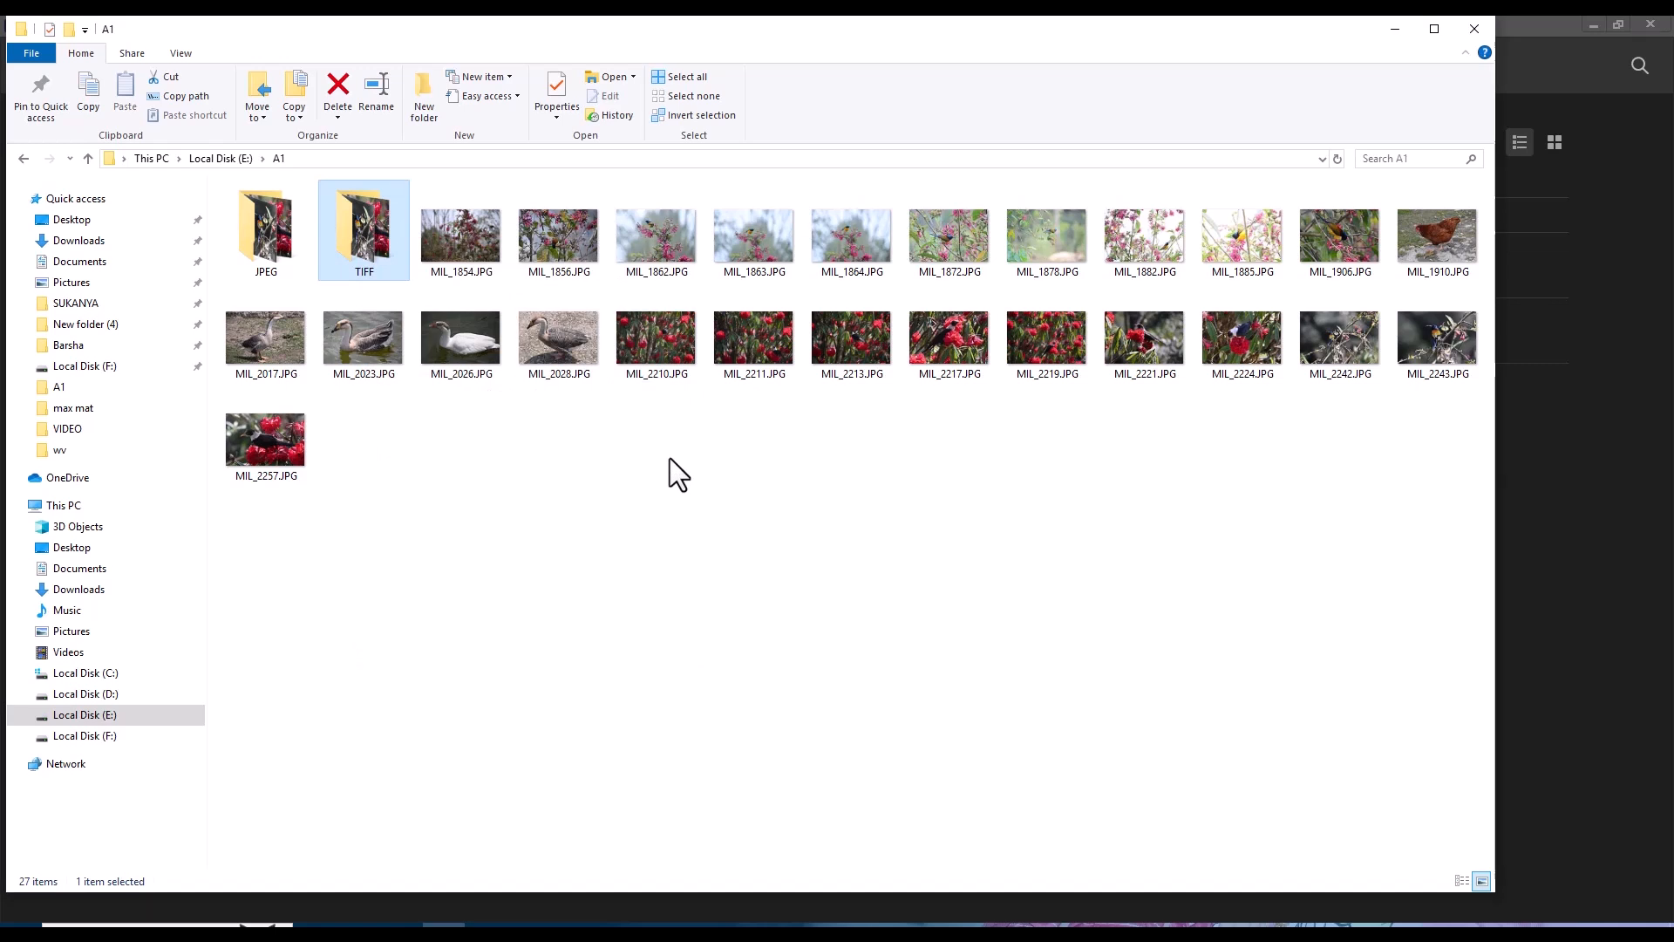
click(582, 533)
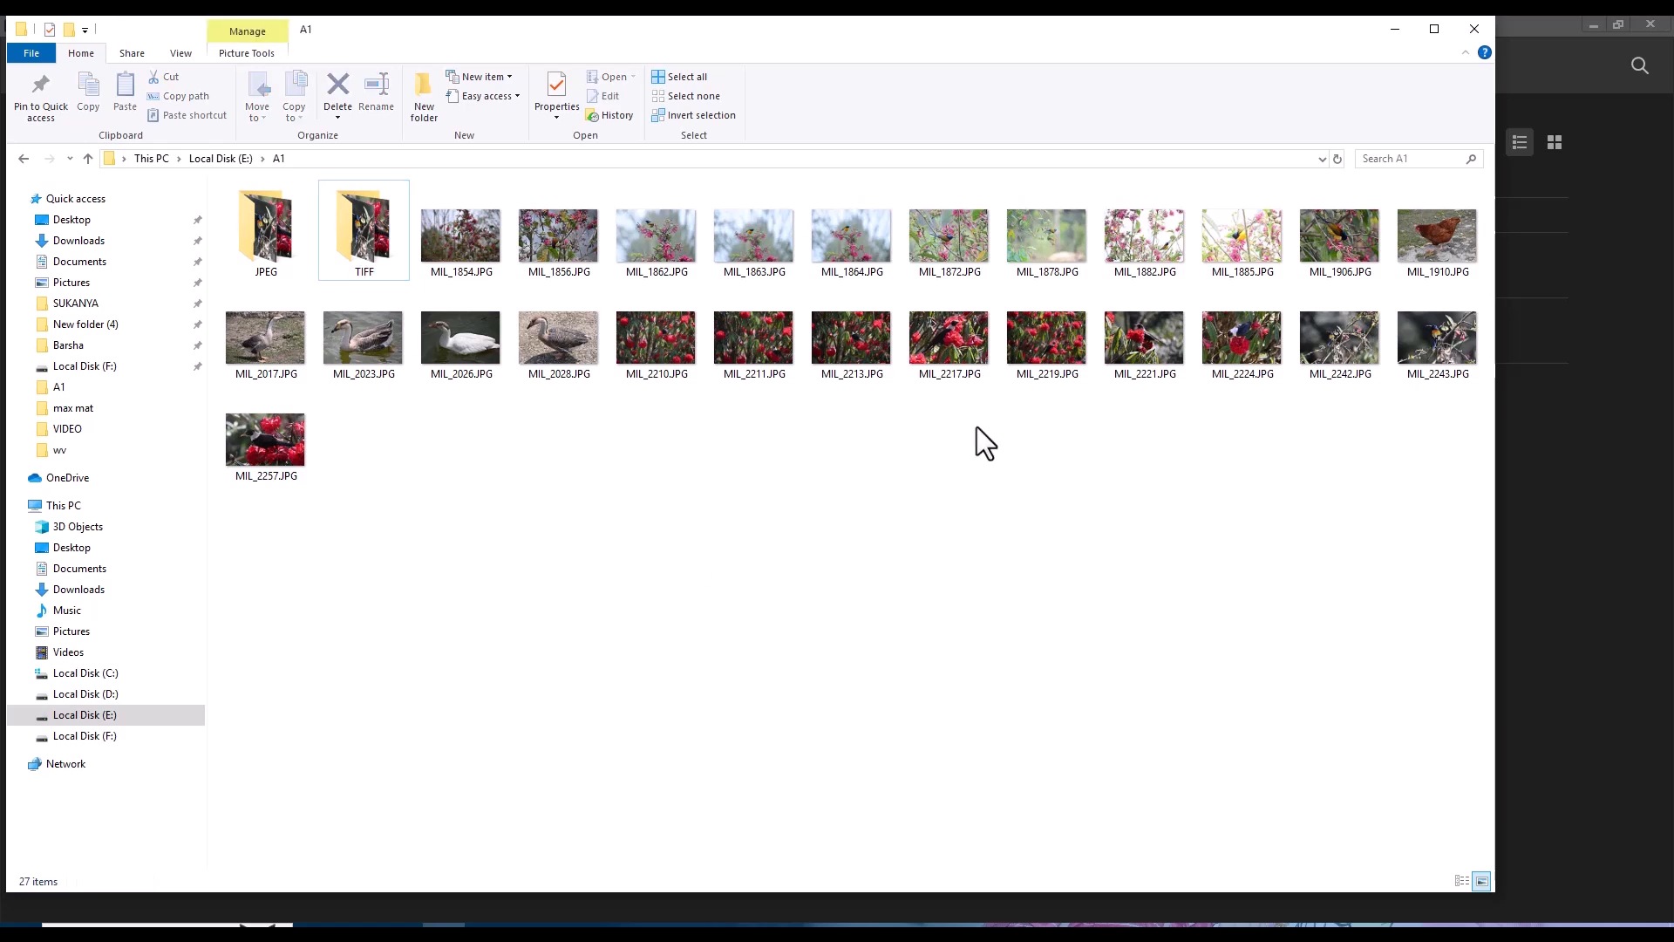